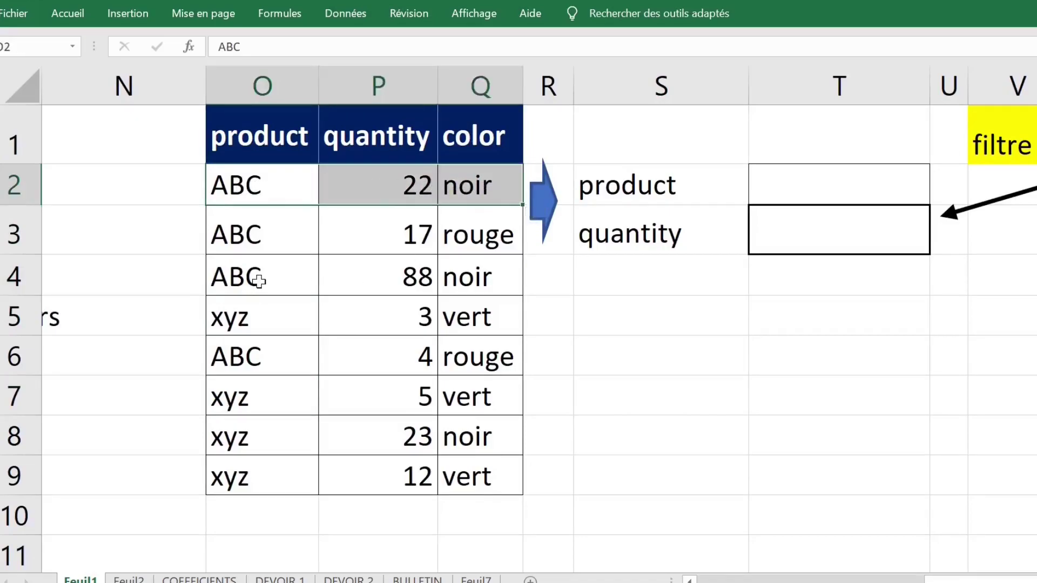
Examine the product, quantity and color rows, the empty product and quantity result cells, and the yellow filtre cell.
left_click(279, 277)
left_click_drag(279, 277, 465, 276)
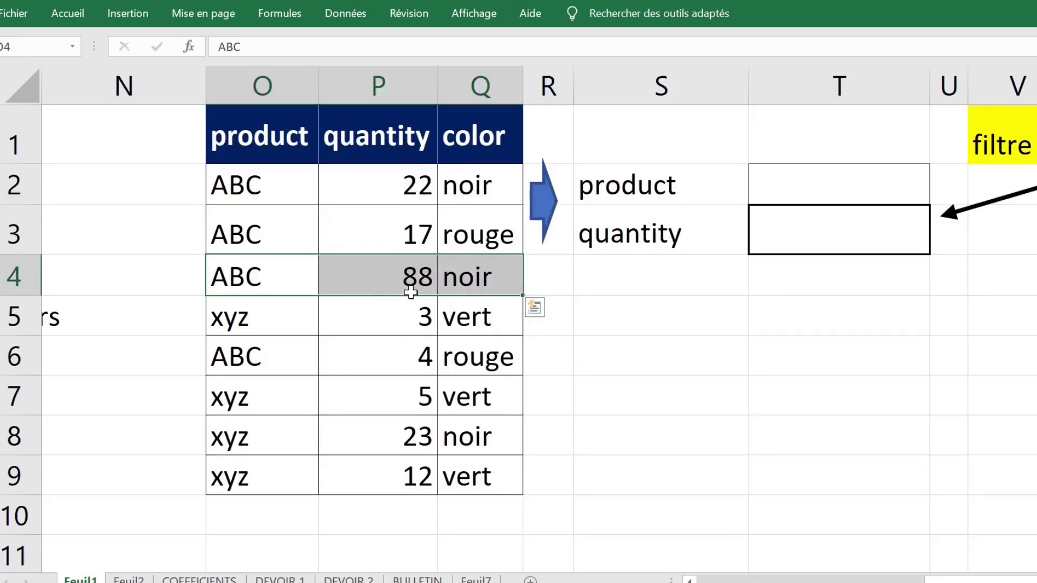
left_click(241, 236)
left_click(485, 236)
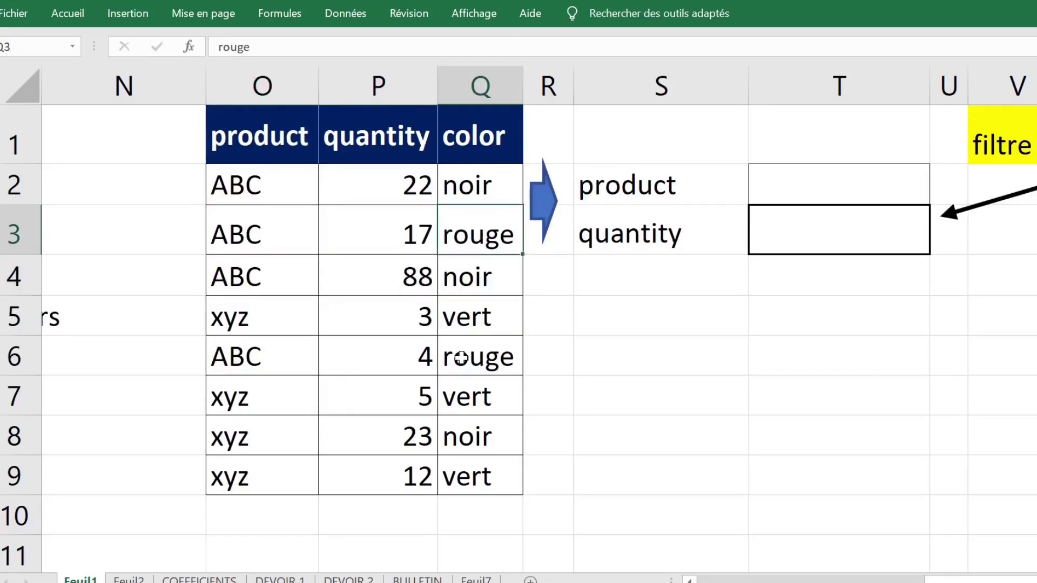
left_click(736, 346)
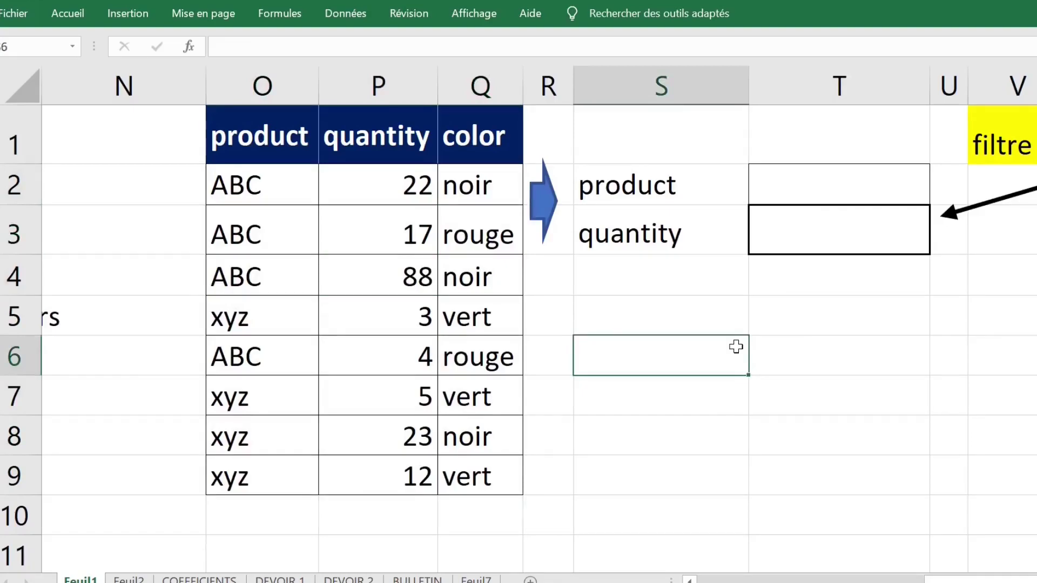
left_click(804, 186)
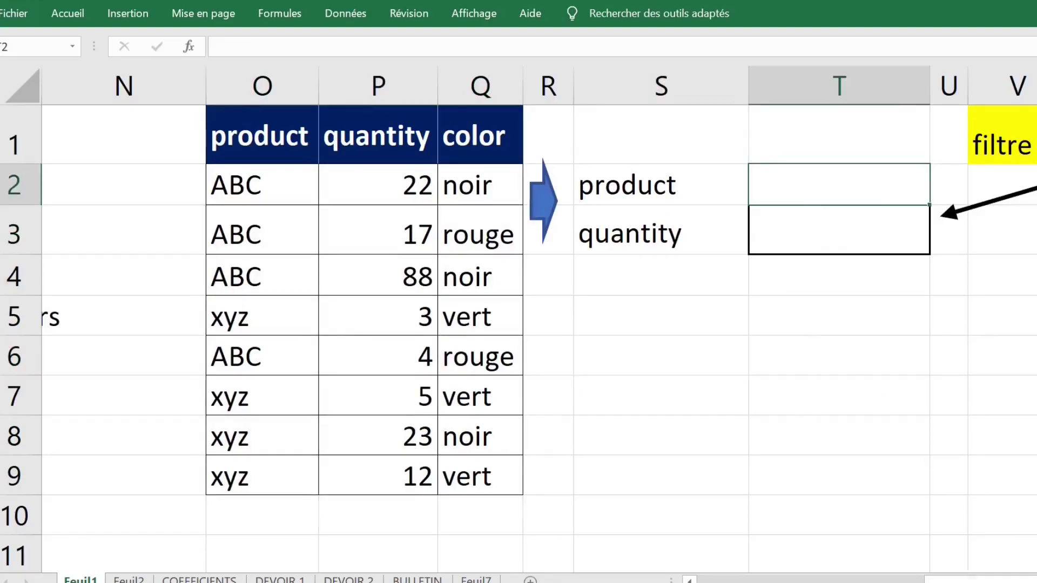
scroll(519, 324, "right", 1)
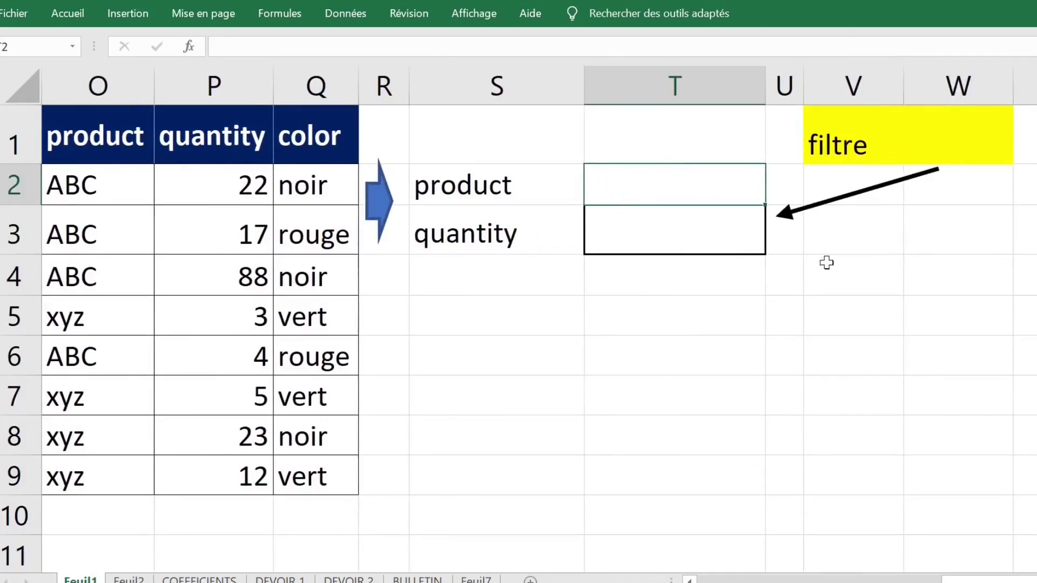
left_click(966, 152)
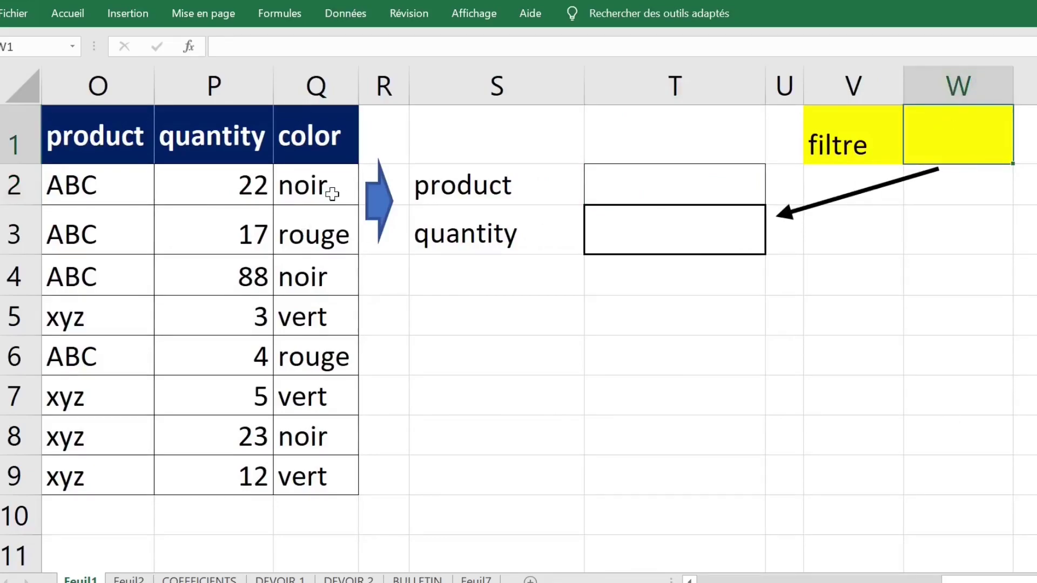
left_click(854, 145)
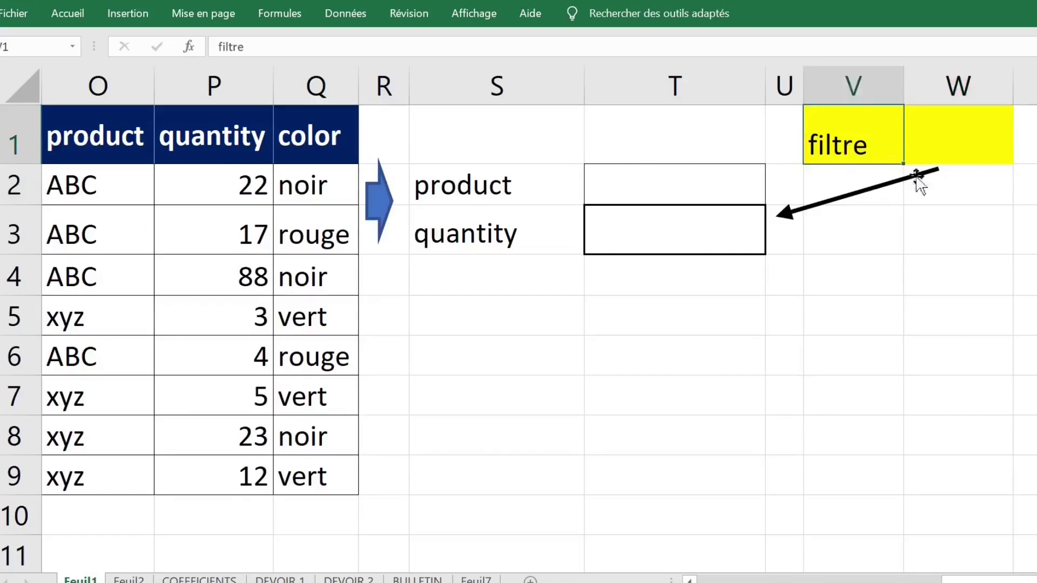
left_click(968, 134)
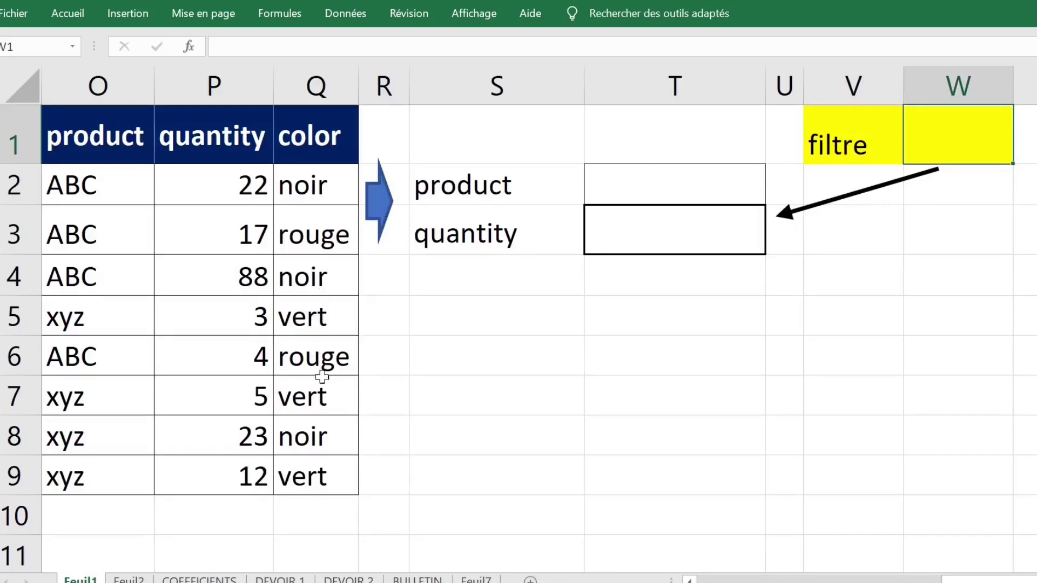
left_click_drag(316, 172, 331, 476)
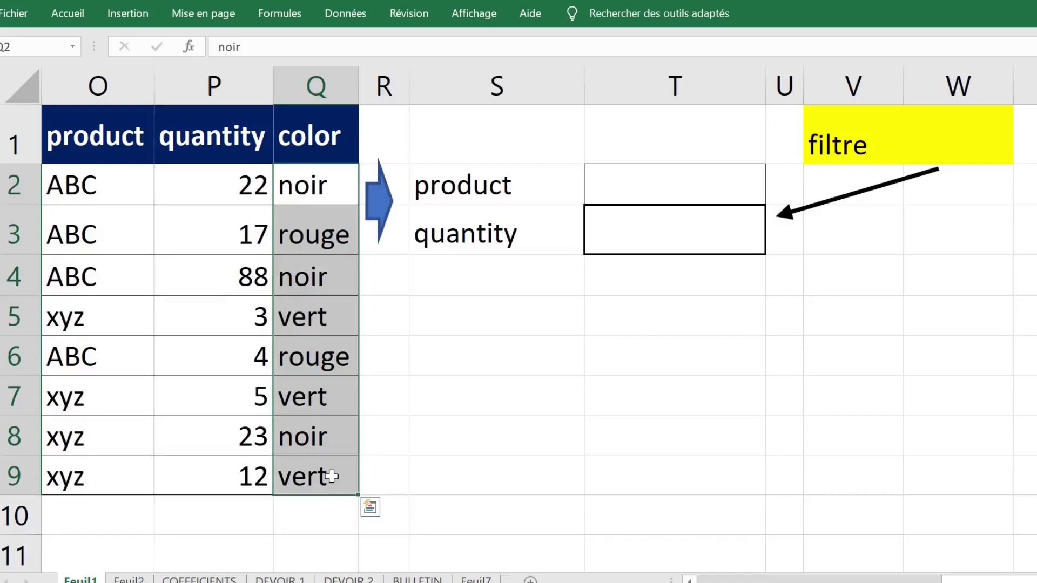
Start a SOMMEPROD formula in quantity cell T3 and open its function arguments dialog, placed clear of the source table.
left_click(690, 231)
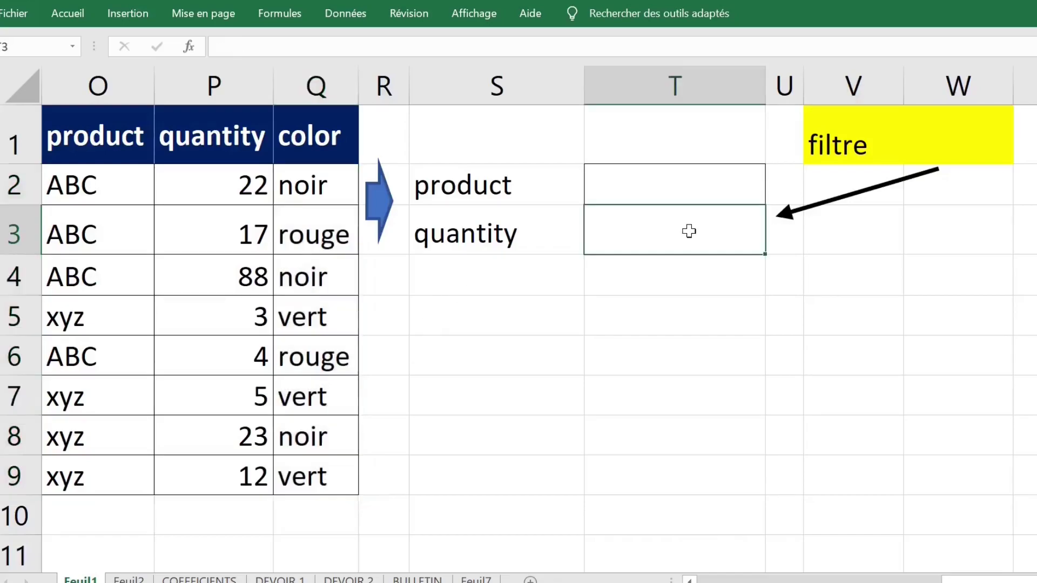
type("=")
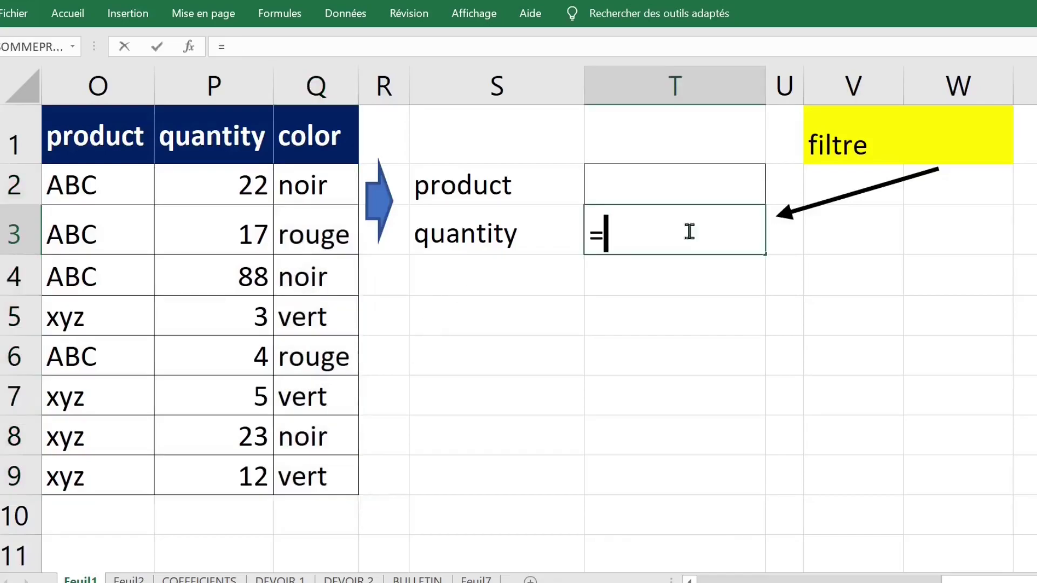
type("sommepr")
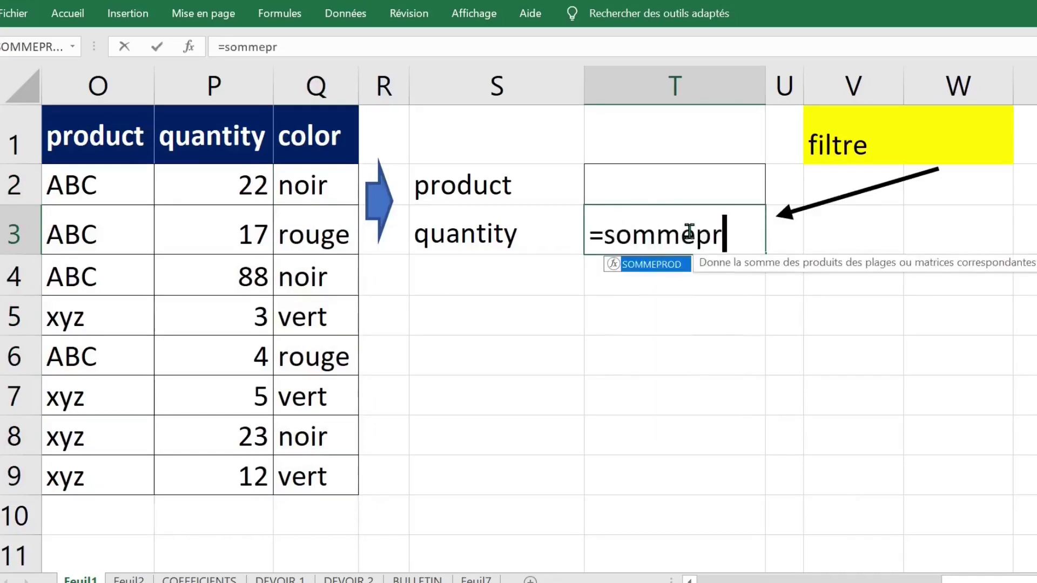
key("Tab")
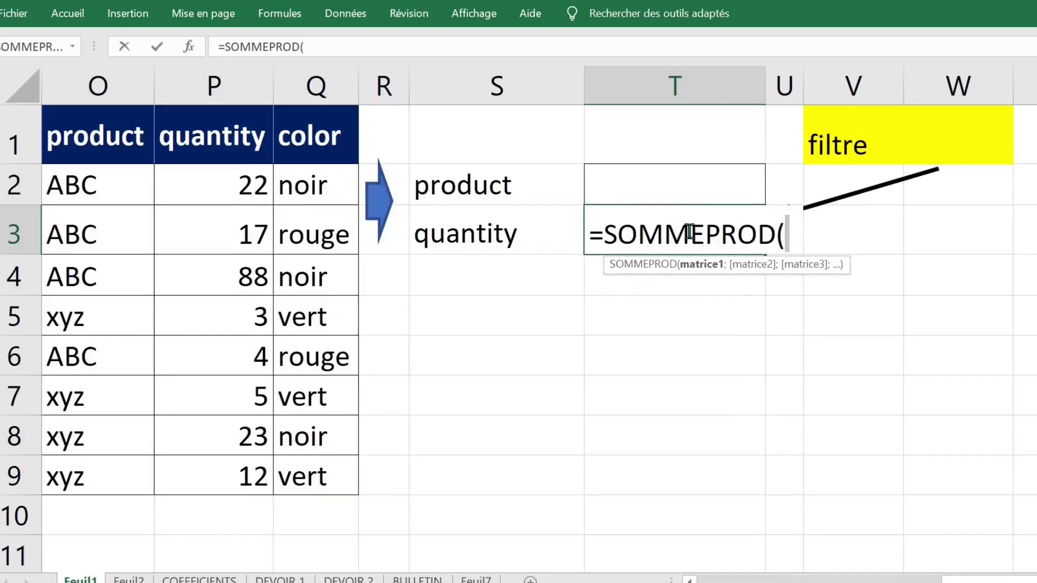
key("ctrl+a")
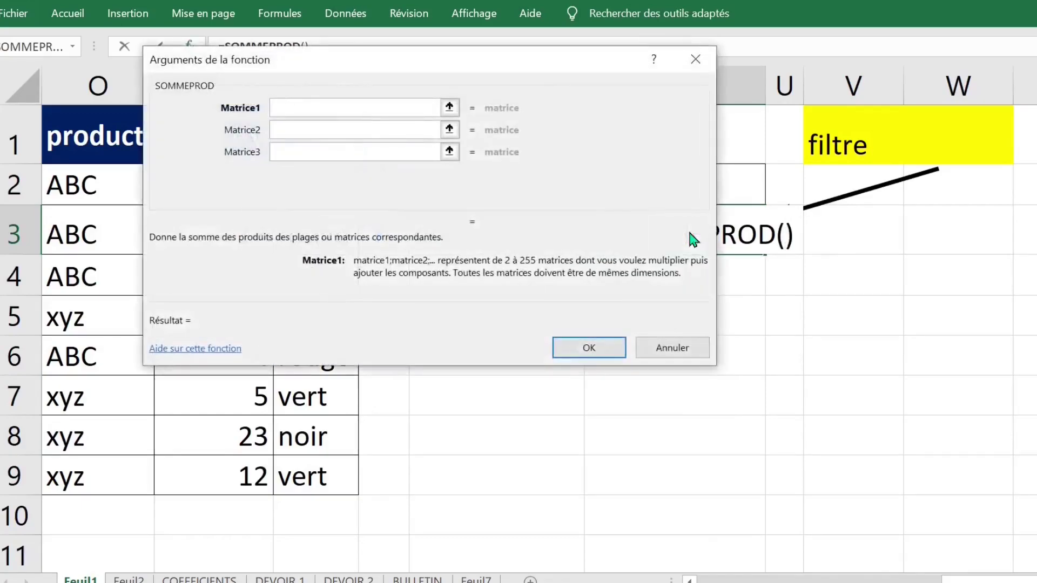
left_click_drag(502, 57, 779, 270)
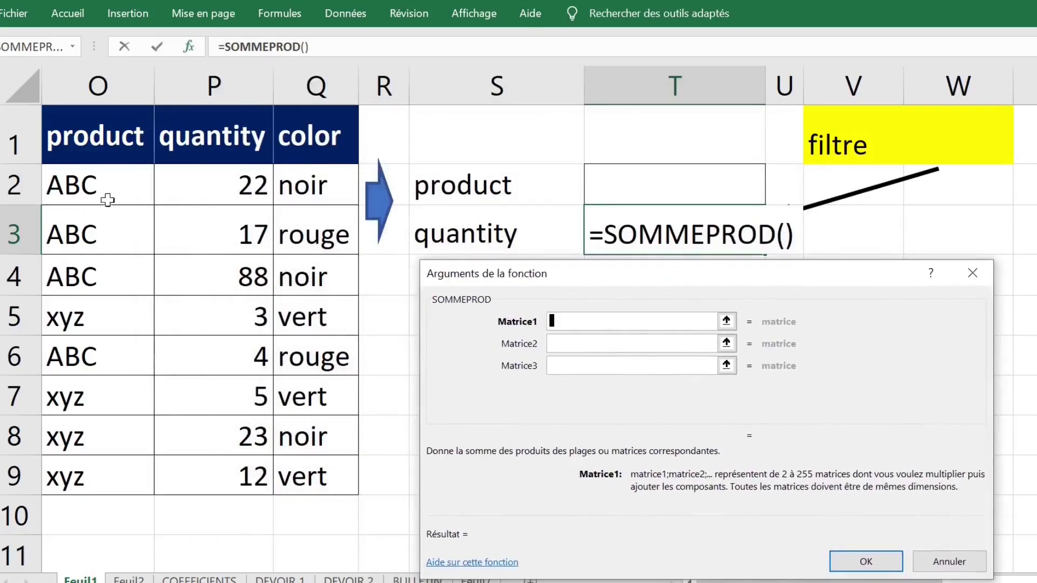
Set Matrice1 to compare the product range O2:O9 with the product cell T2.
left_click_drag(103, 183, 95, 478)
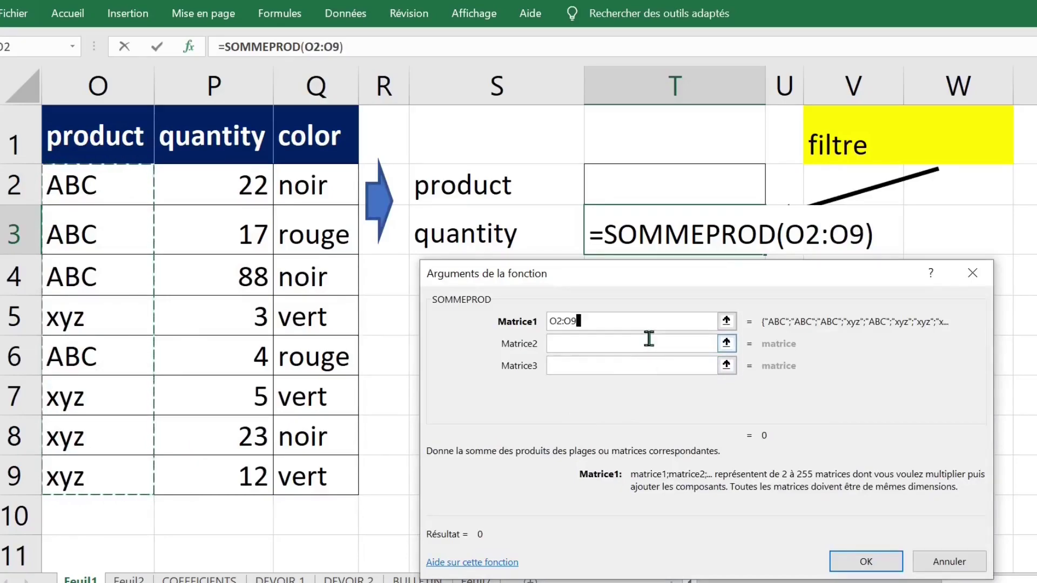
type("=")
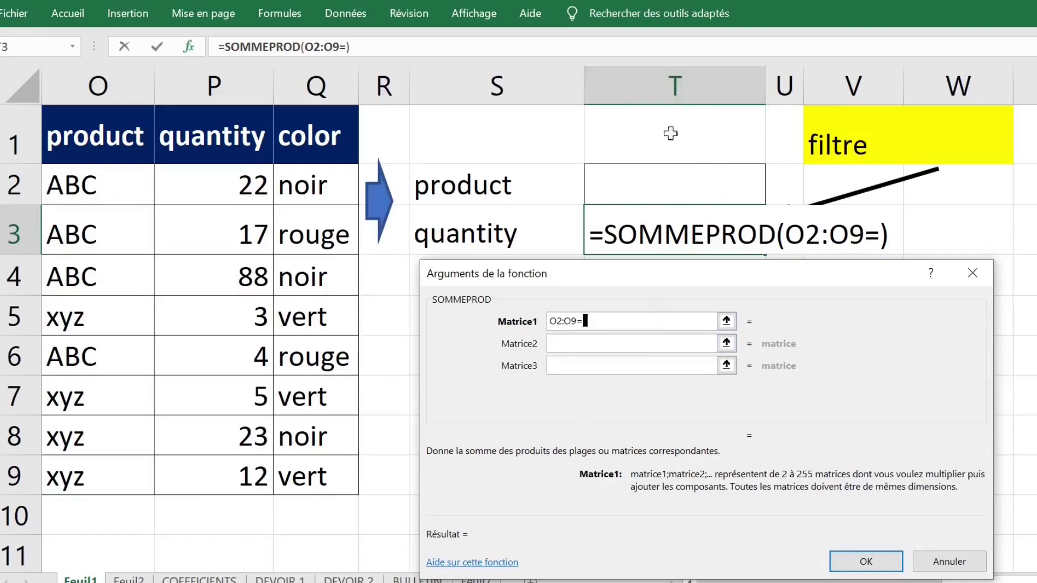
left_click(633, 186)
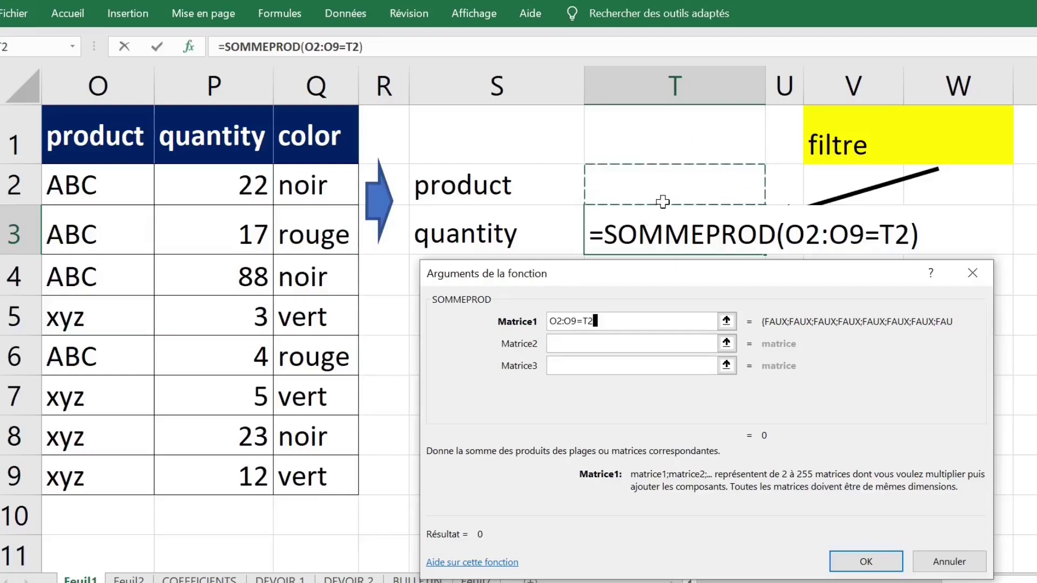
Convert the product comparison in Matrice1 to numbers by rewriting it as 1*(O2:O9=T2).
left_click_drag(551, 322, 564, 321)
left_click(553, 322)
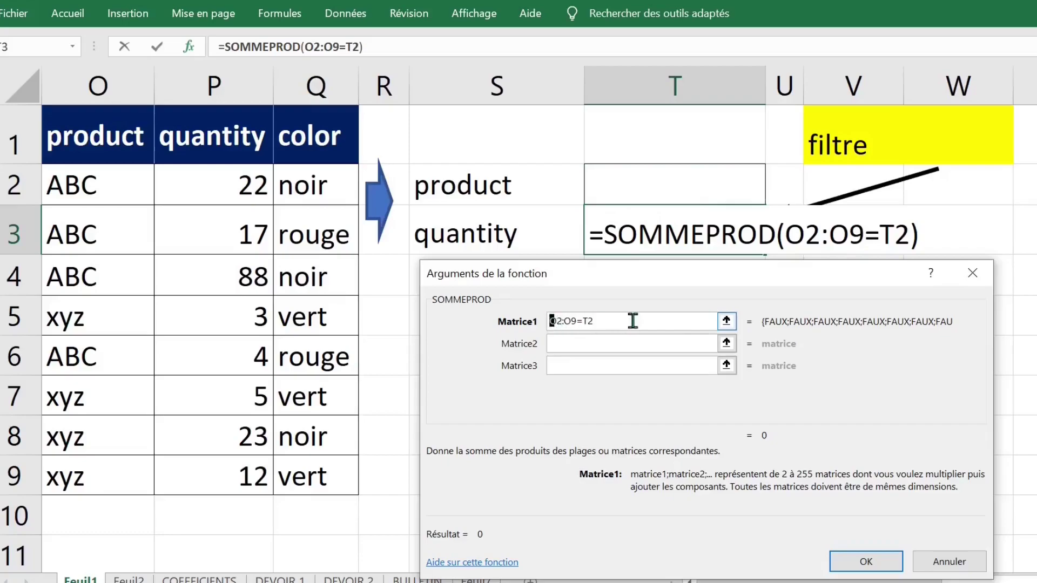
type("1")
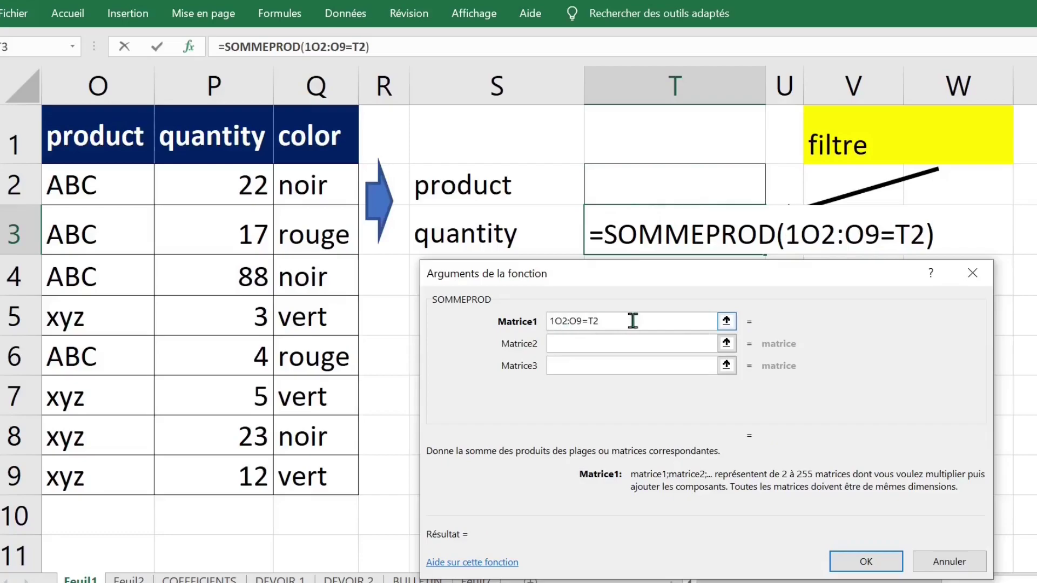
type("*(")
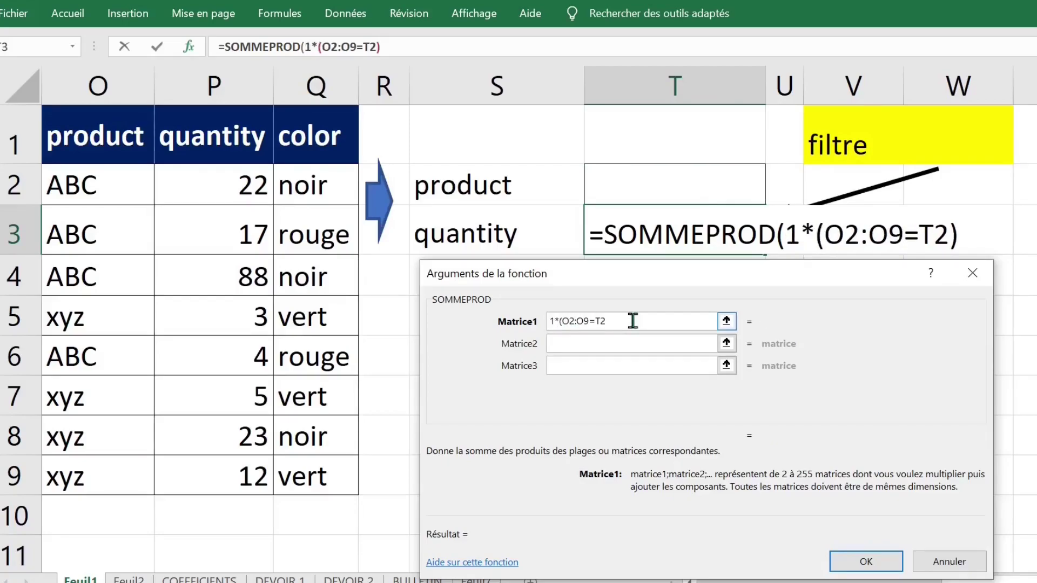
key("End")
type(")")
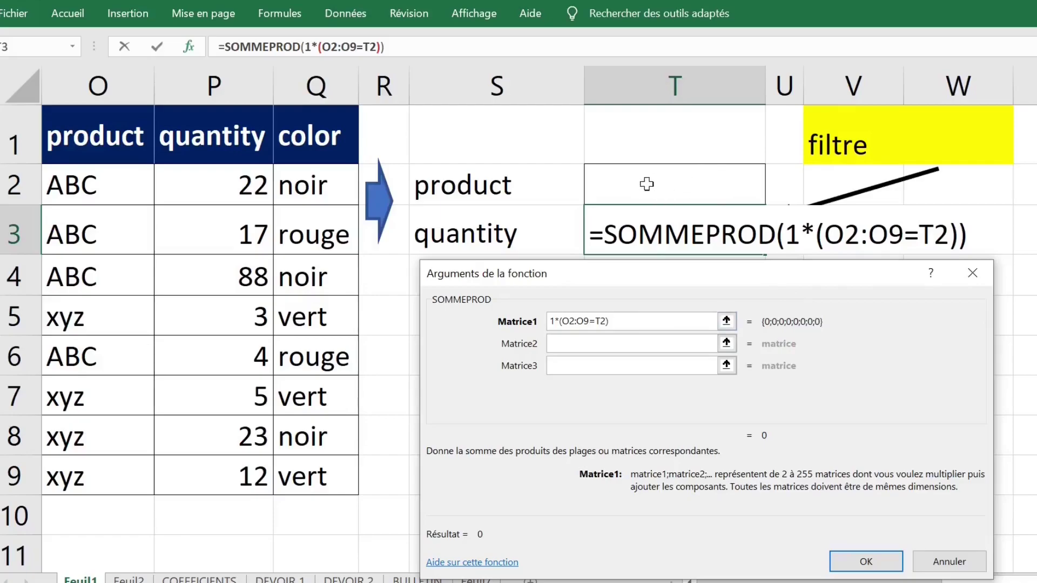
Set Matrice2 to the quantity range P2:P9 and move the arguments dialog higher over the sheet.
left_click(563, 342)
left_click_drag(217, 185, 201, 473)
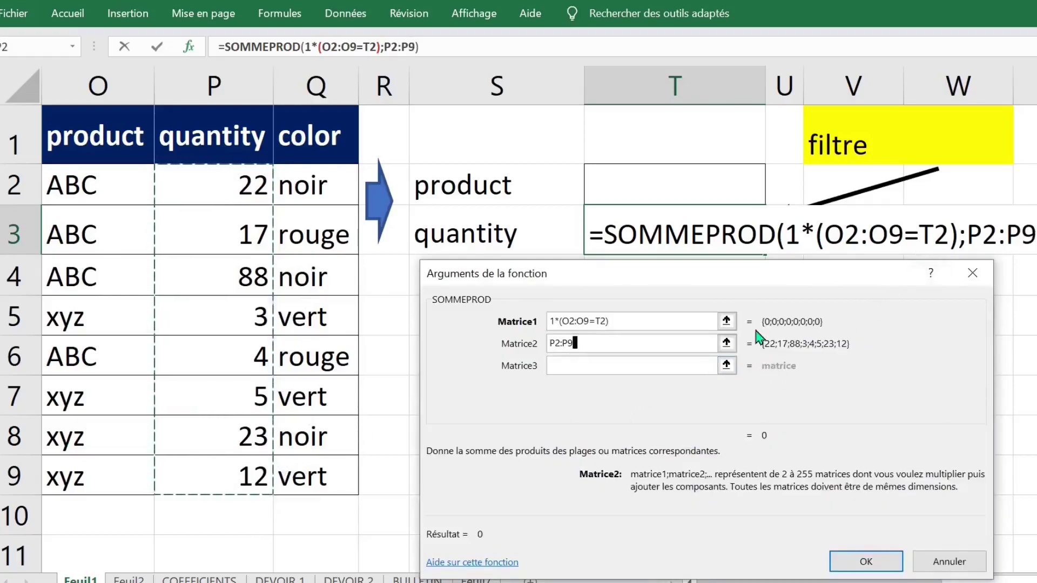
left_click_drag(753, 269, 770, 192)
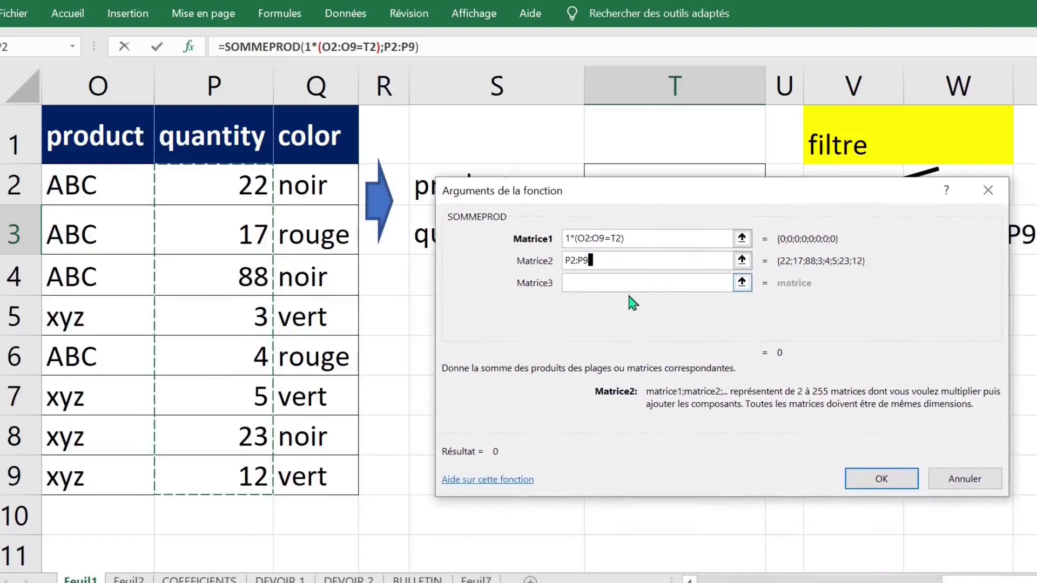
Set Matrice3 to compare the color range Q2:Q9 with the filter cell W1.
left_click(593, 283)
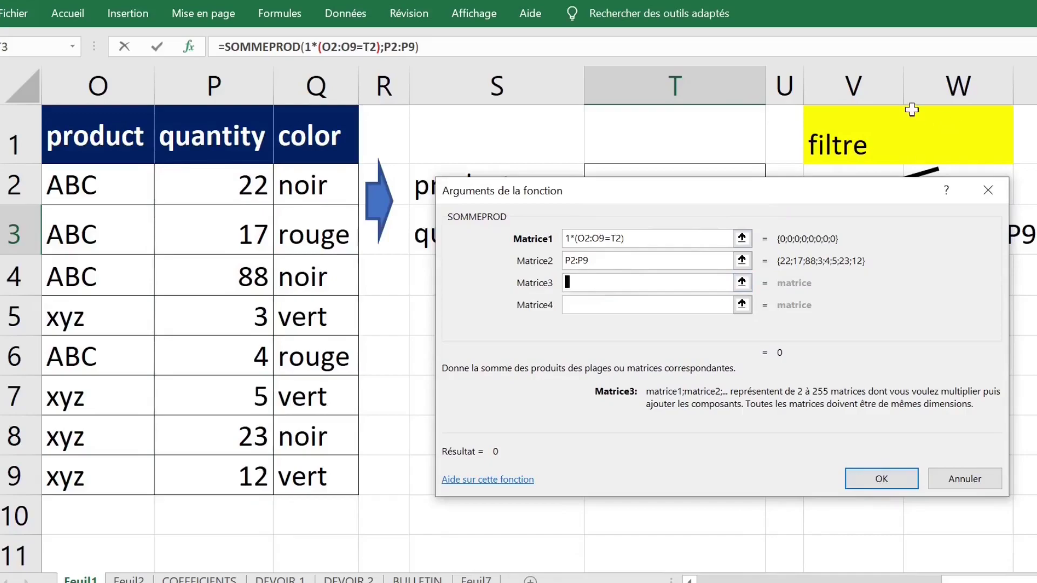
left_click(311, 183)
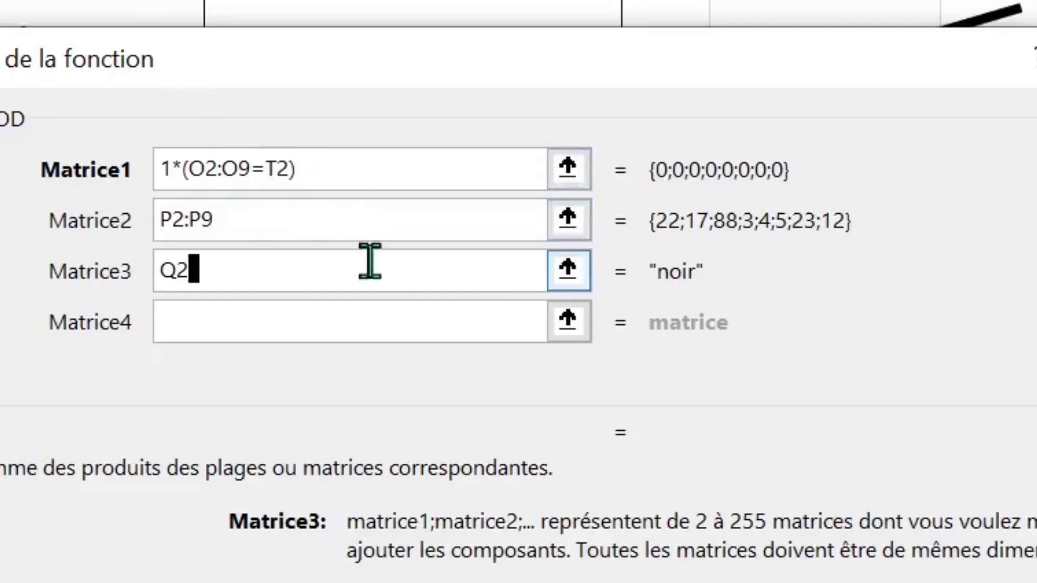
key("BackSpace")
key("BackSpace")
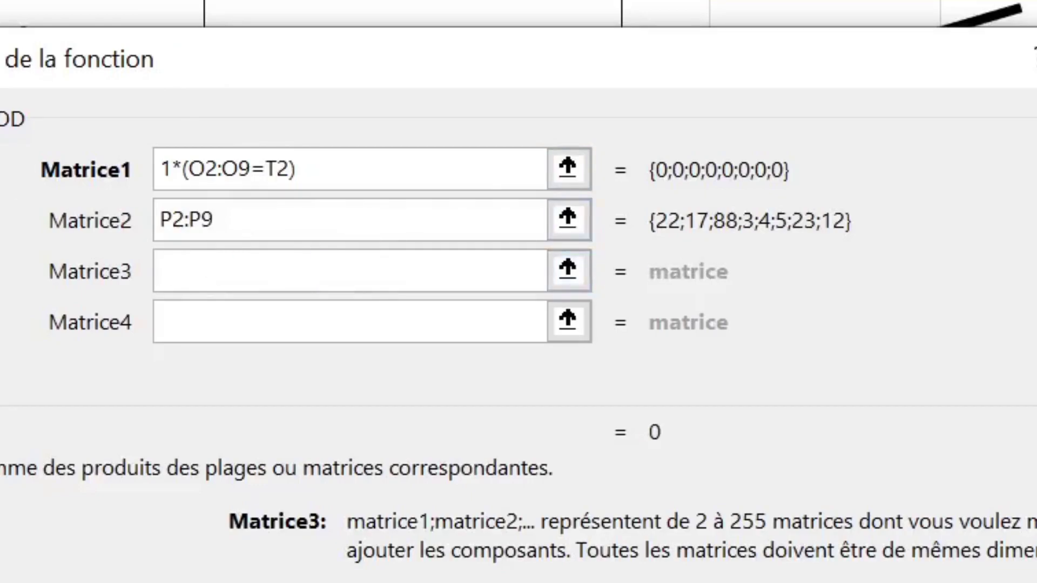
type("Q2")
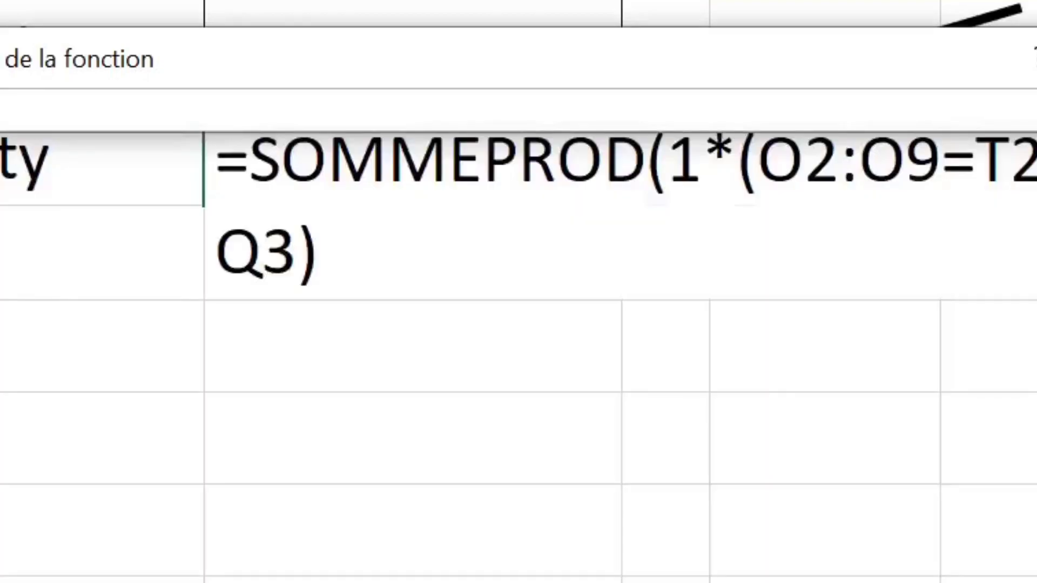
left_click_drag(478, 254, 478, 315)
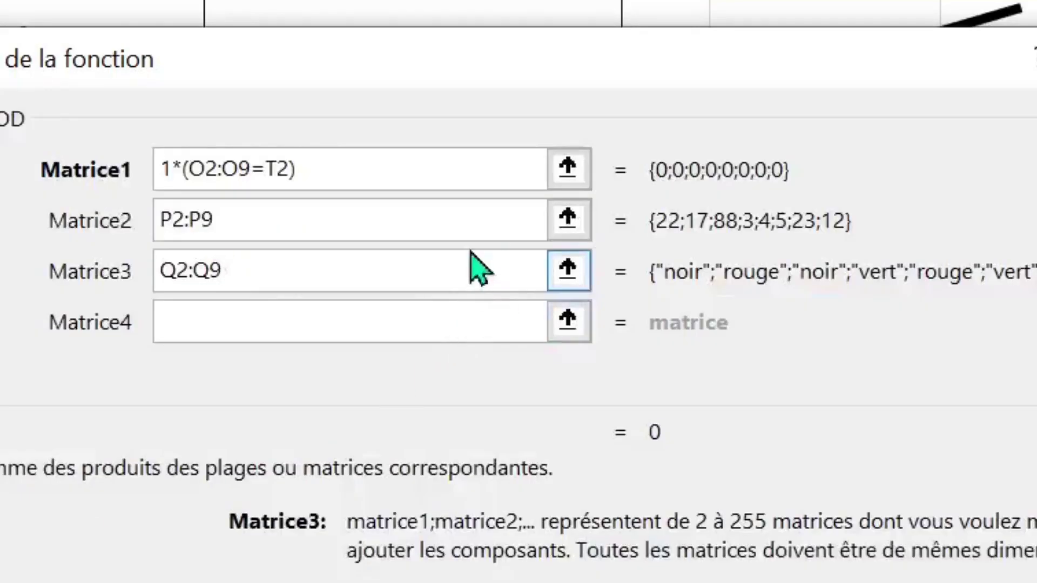
type("=")
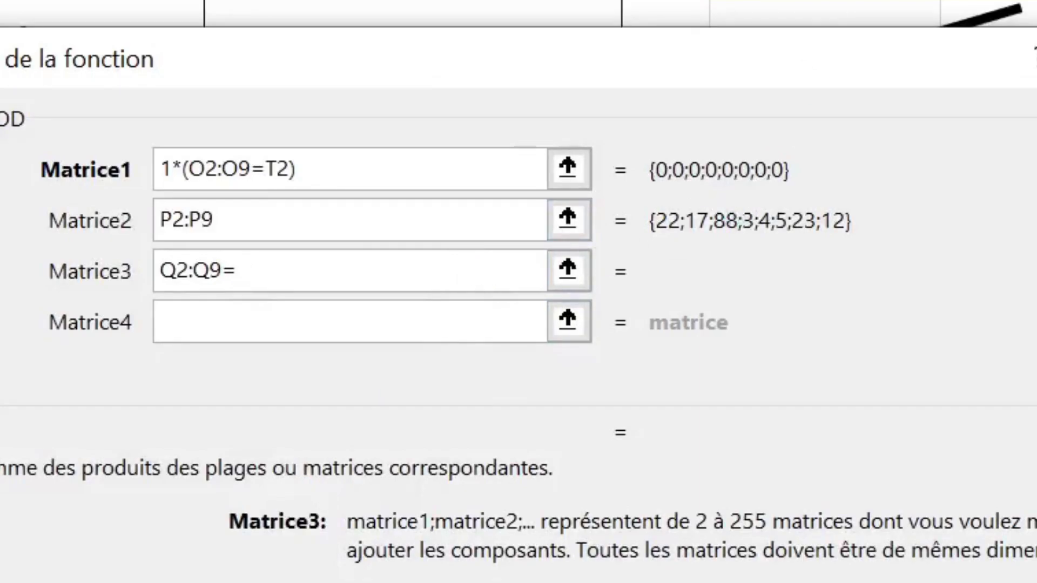
type("W1")
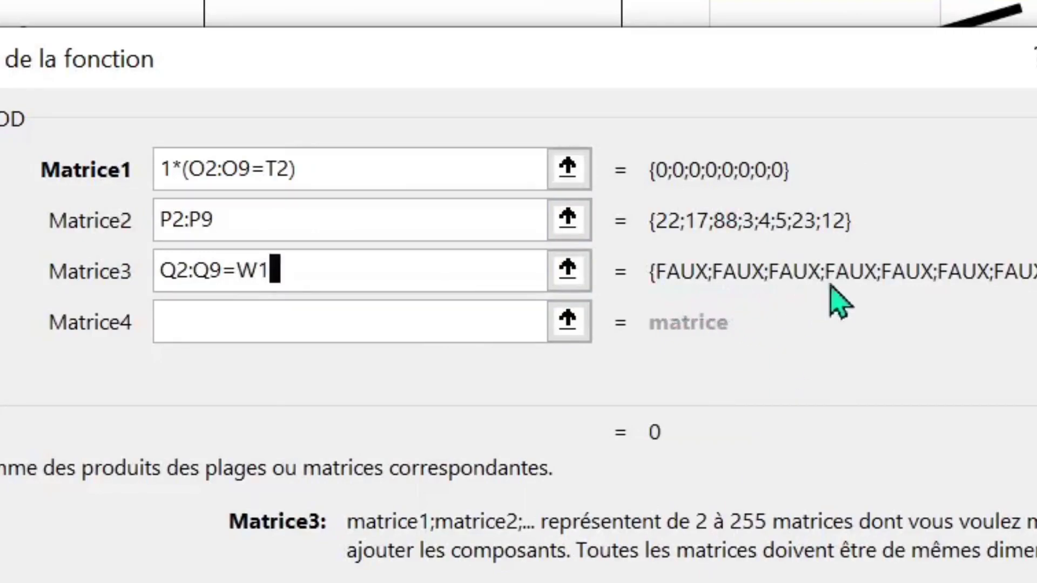
Convert the color comparison in Matrice3 to numbers as 0+(Q2:Q9=W1) and enter the completed SOMMEPROD formula in T3.
left_click(164, 268)
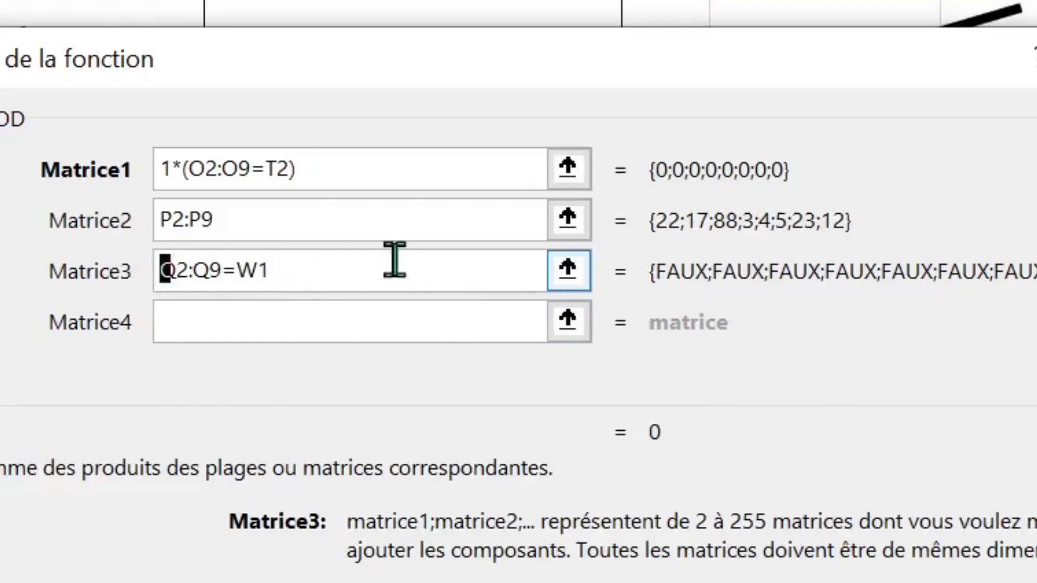
type("0")
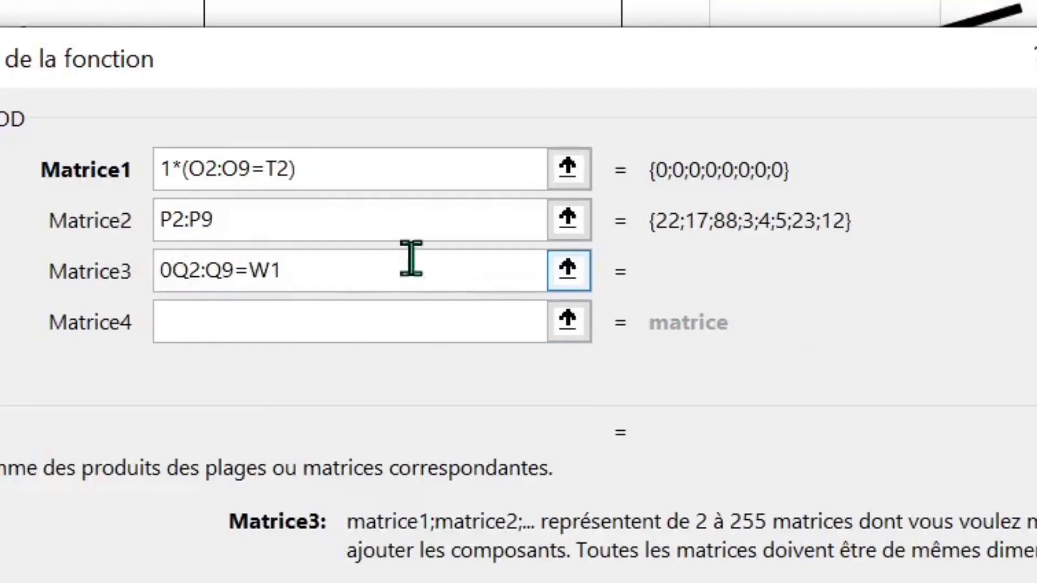
type("+")
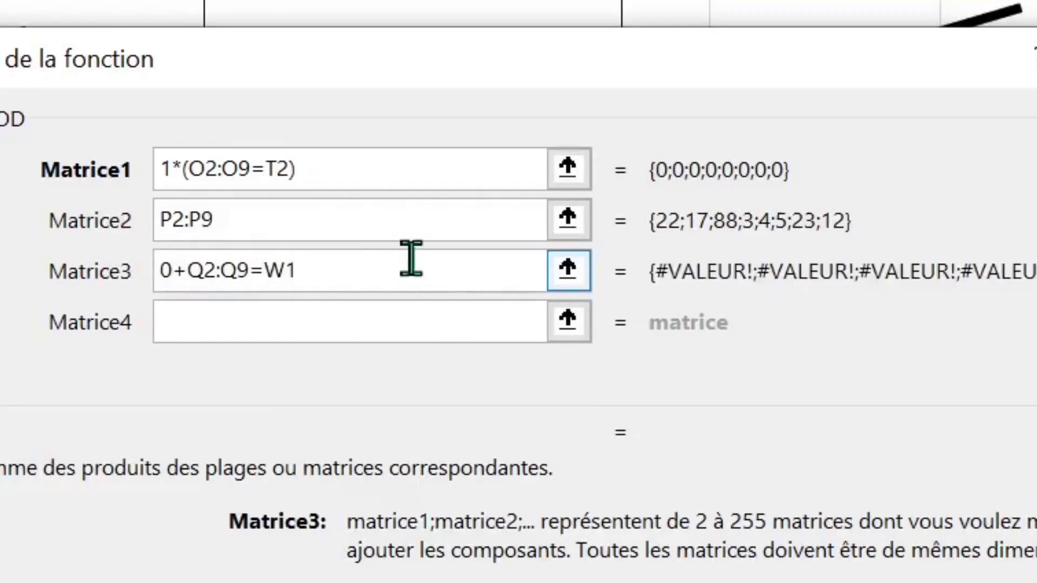
type("(")
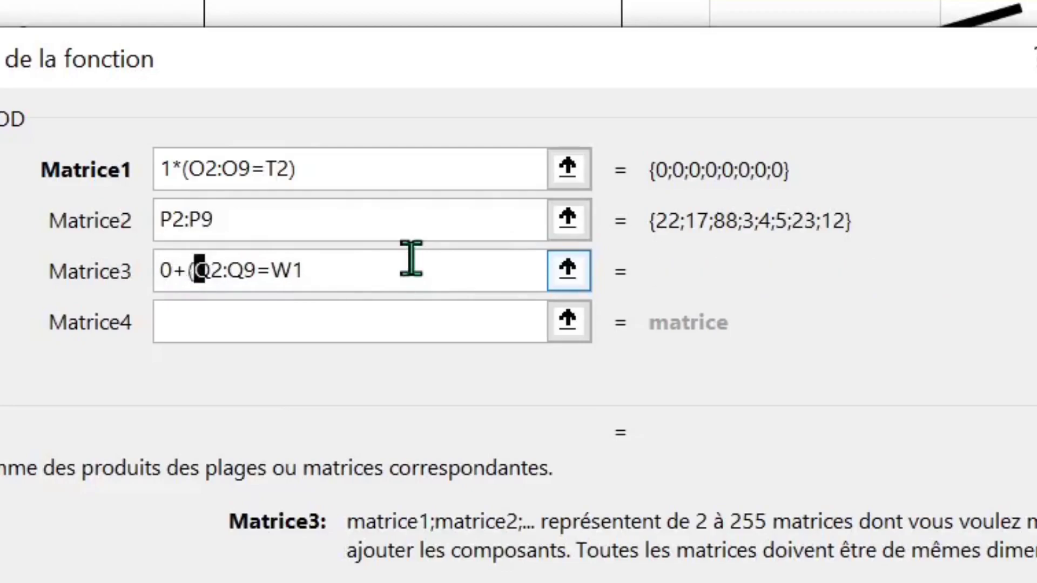
left_click(411, 259)
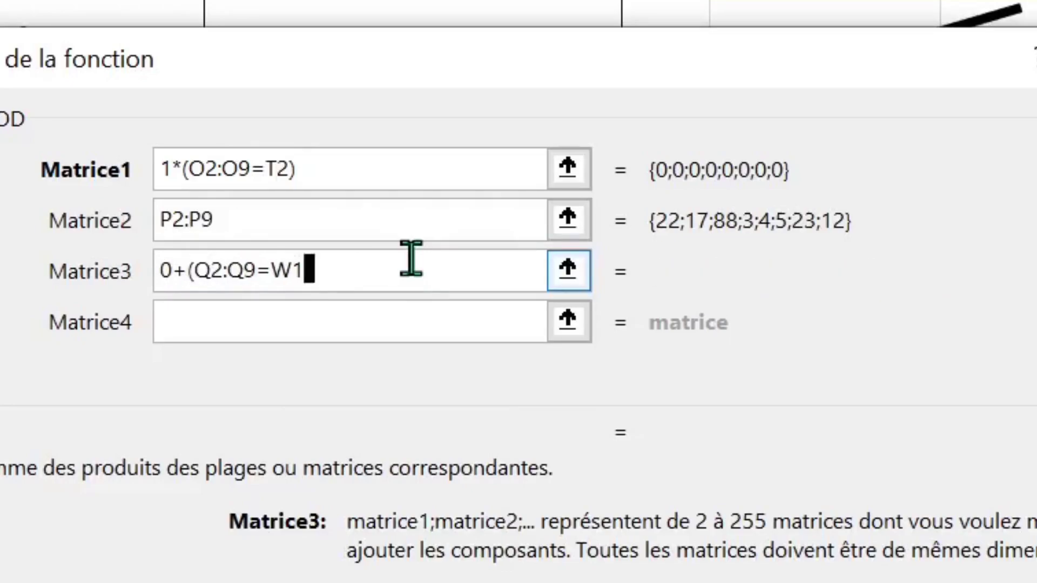
type(");P2:P9;0+(Q2:Q9=W1))")
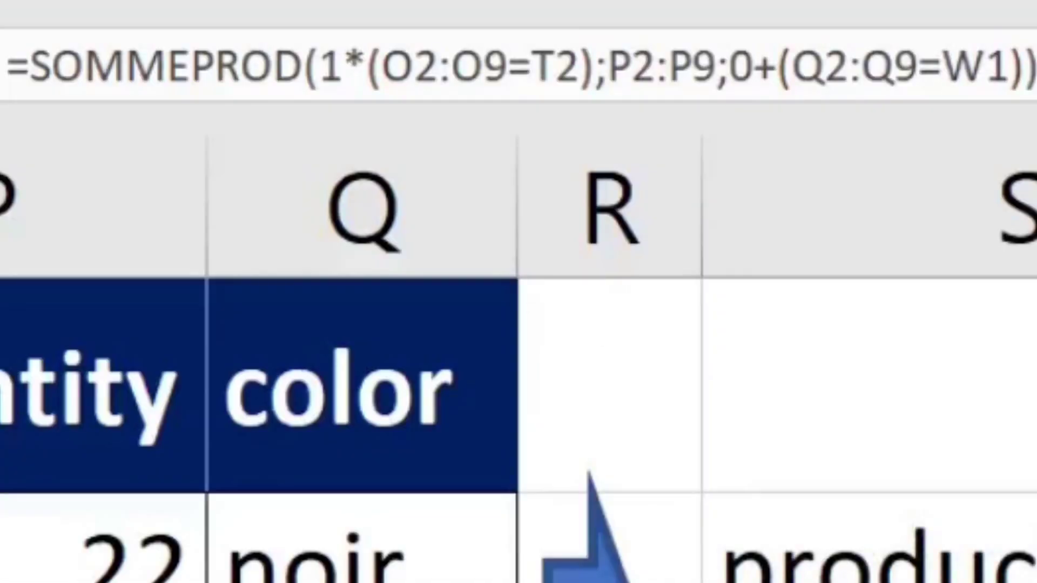
key("F2")
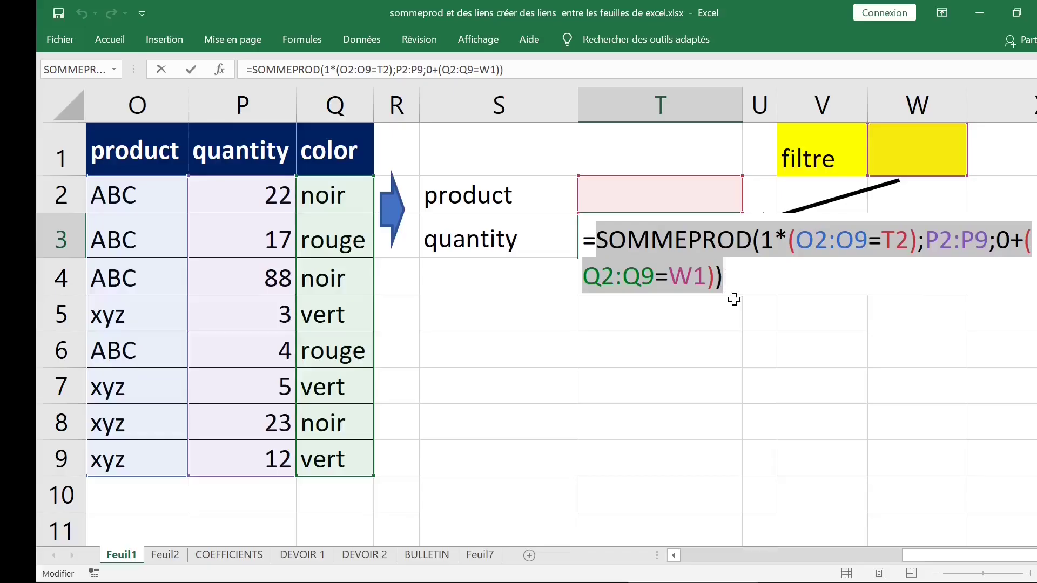
key("Return")
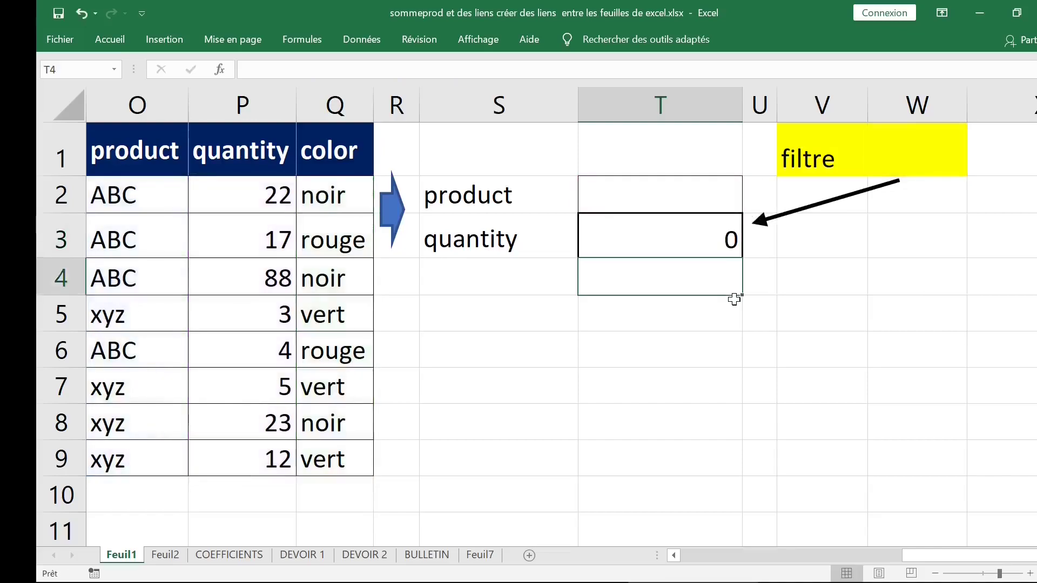
Enter abc as the product in T2 and noir as the color filter in W1.
left_click(695, 207)
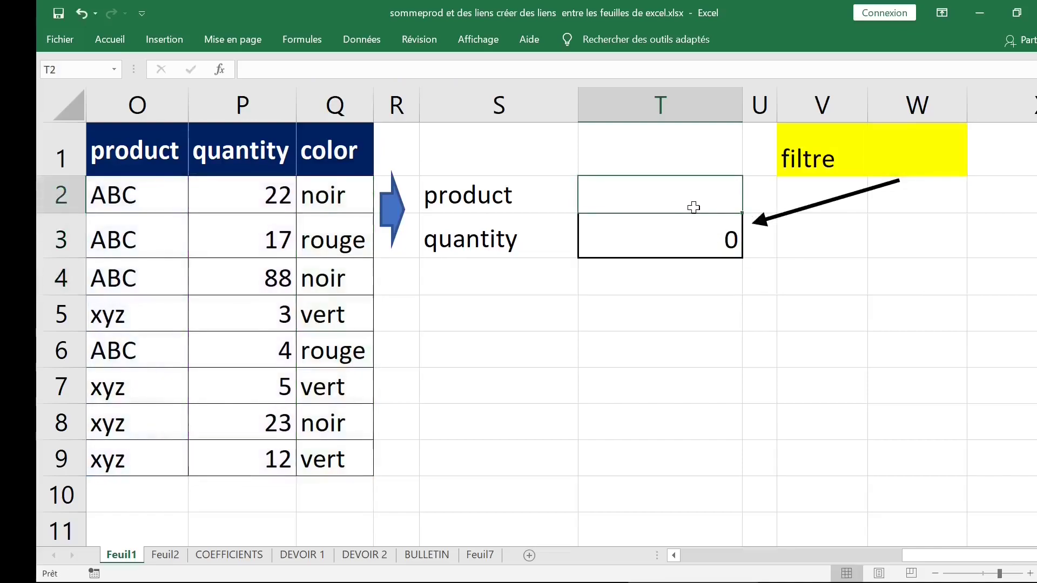
type("abc")
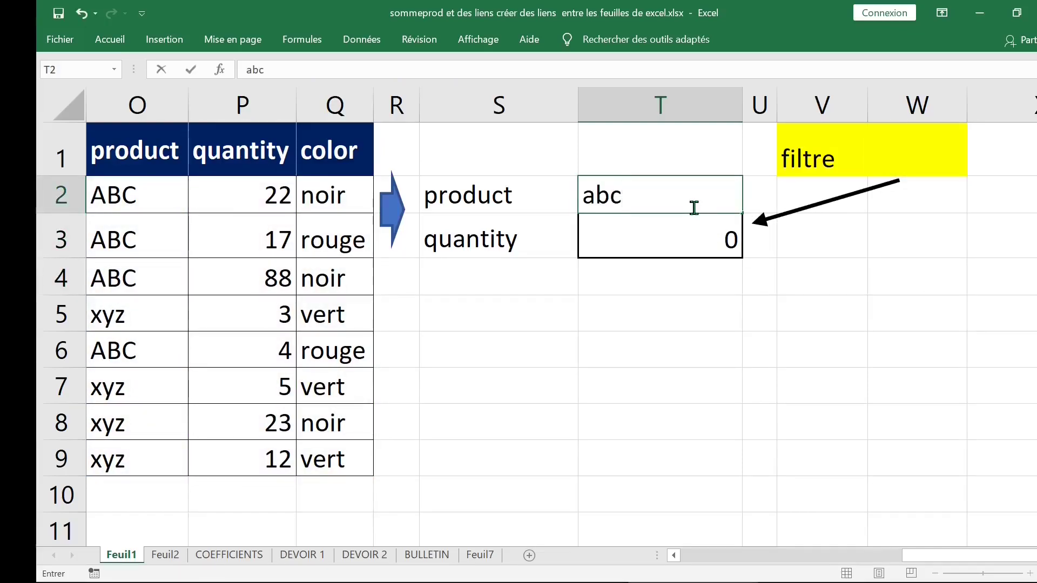
key("Return")
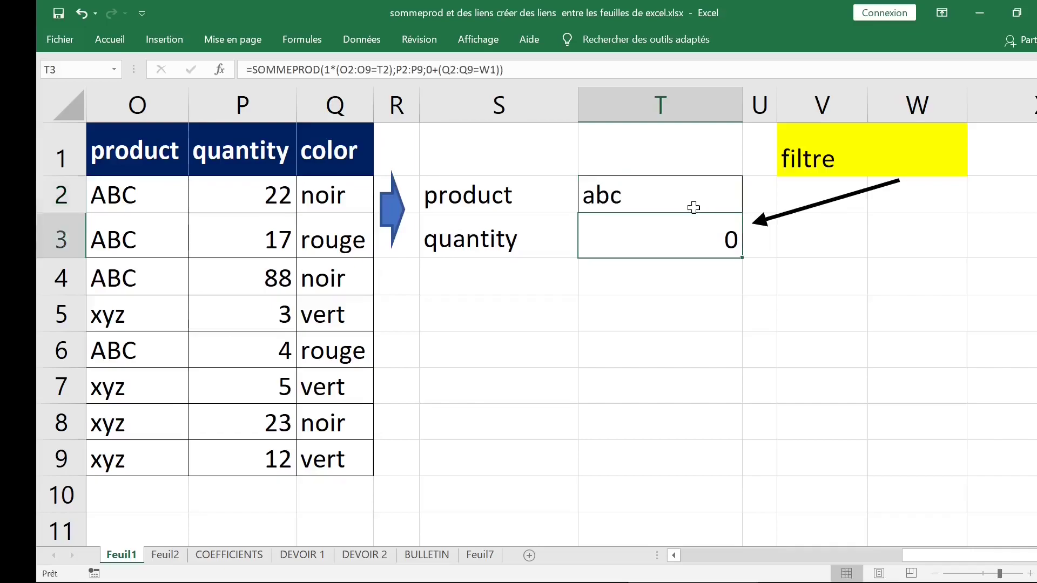
left_click(895, 153)
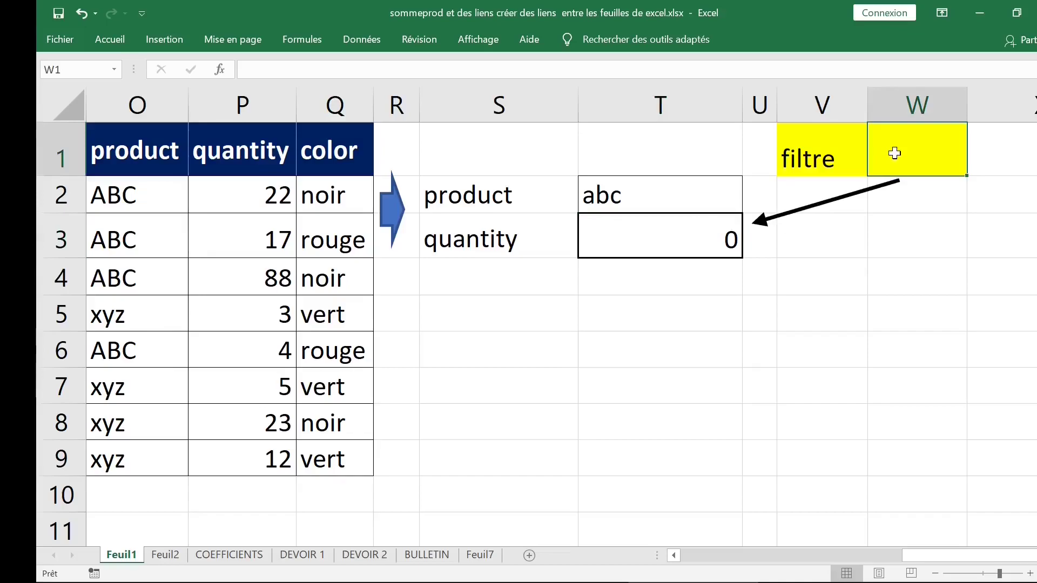
type("noir")
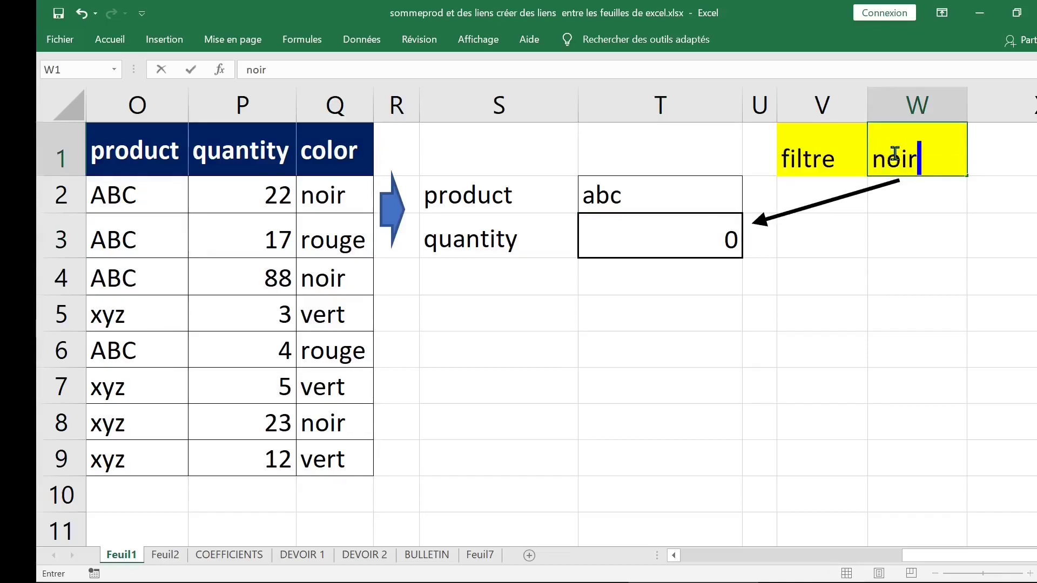
key("Return")
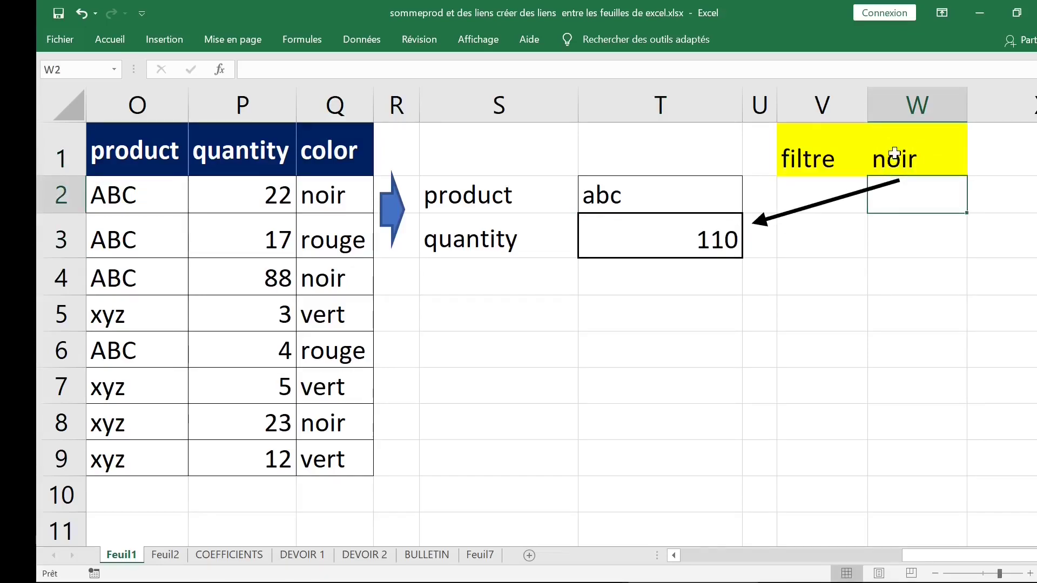
Check the noir quantities of product ABC in P2 and P4, and change the color filter in W1 to rouge.
left_click(282, 189)
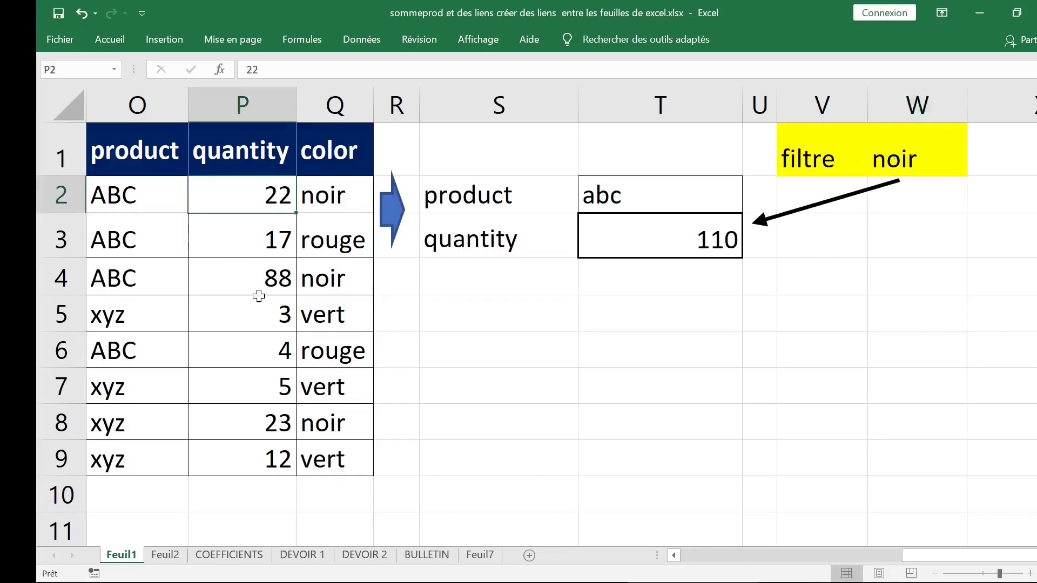
left_click(258, 279)
left_click(931, 149)
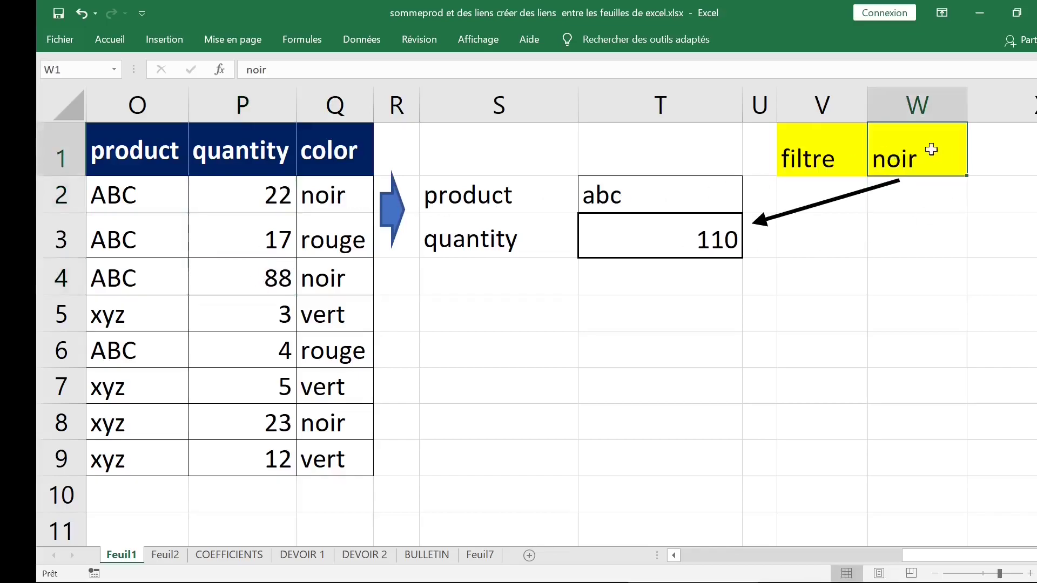
type("roy")
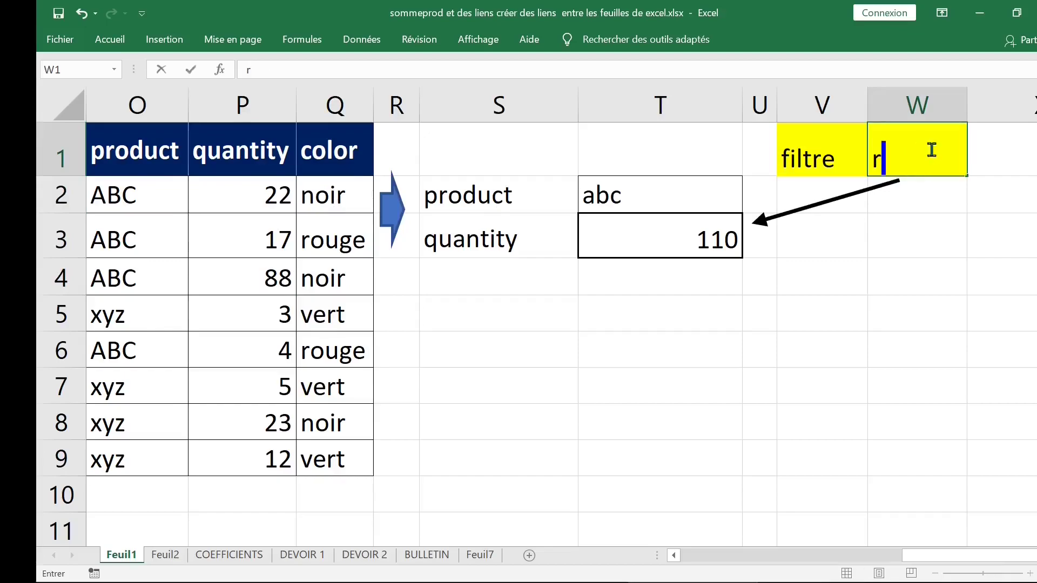
key("BackSpace")
type("ug")
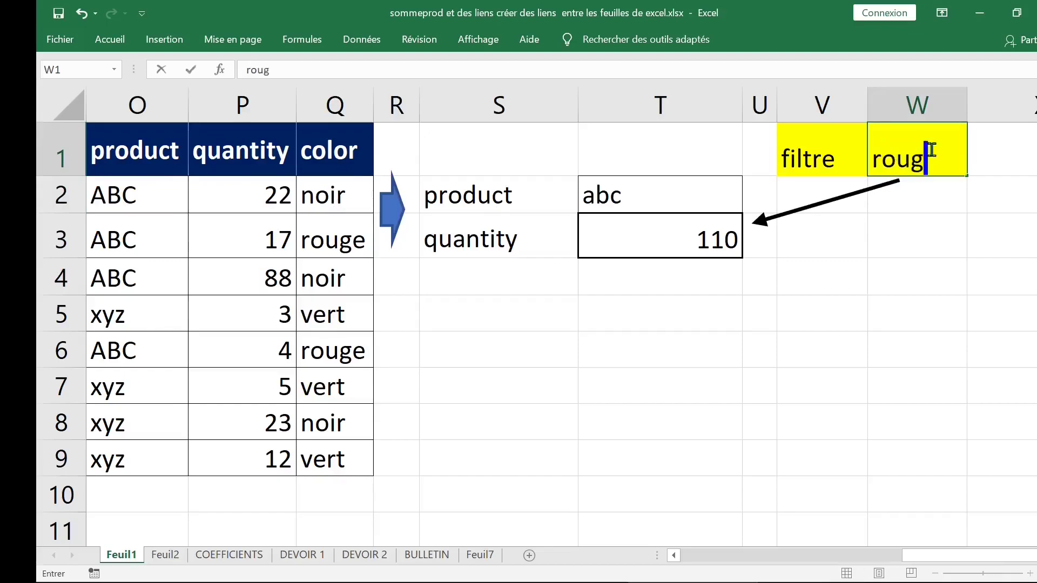
type("e")
key("Return")
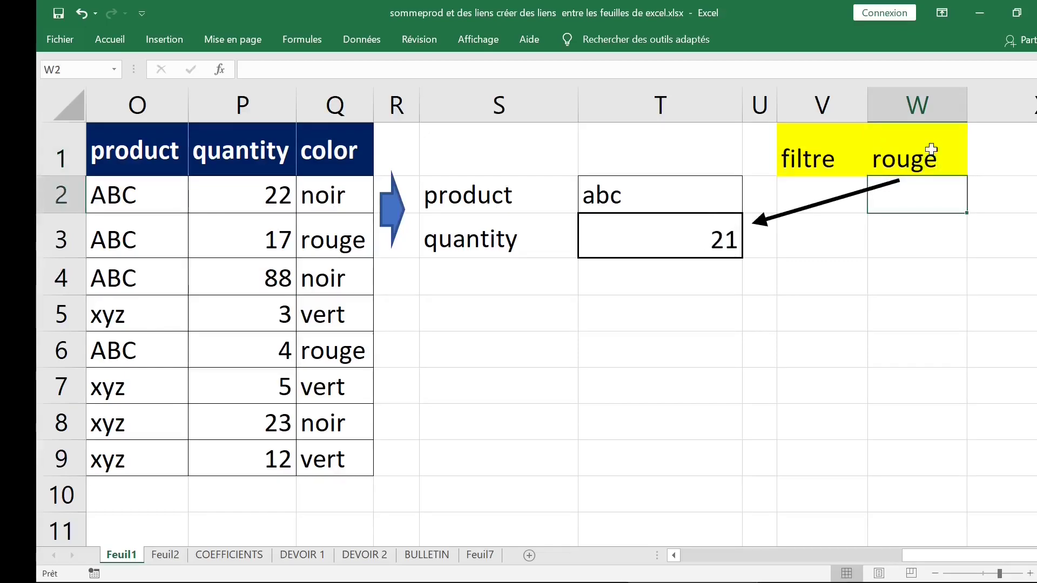
Set the color filter in W1 to jaune, a color missing from the table.
left_click(931, 149)
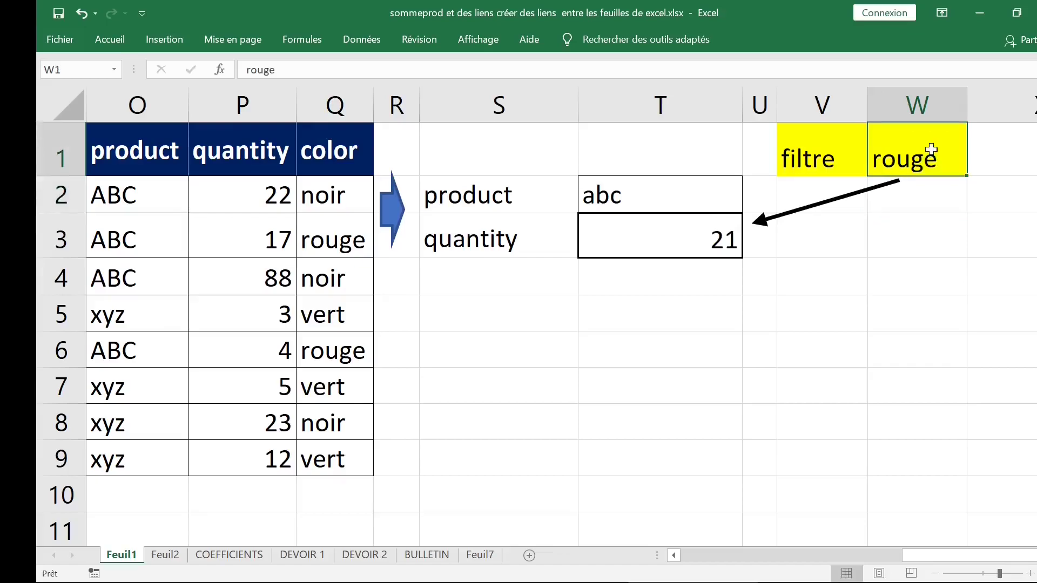
type("jaune")
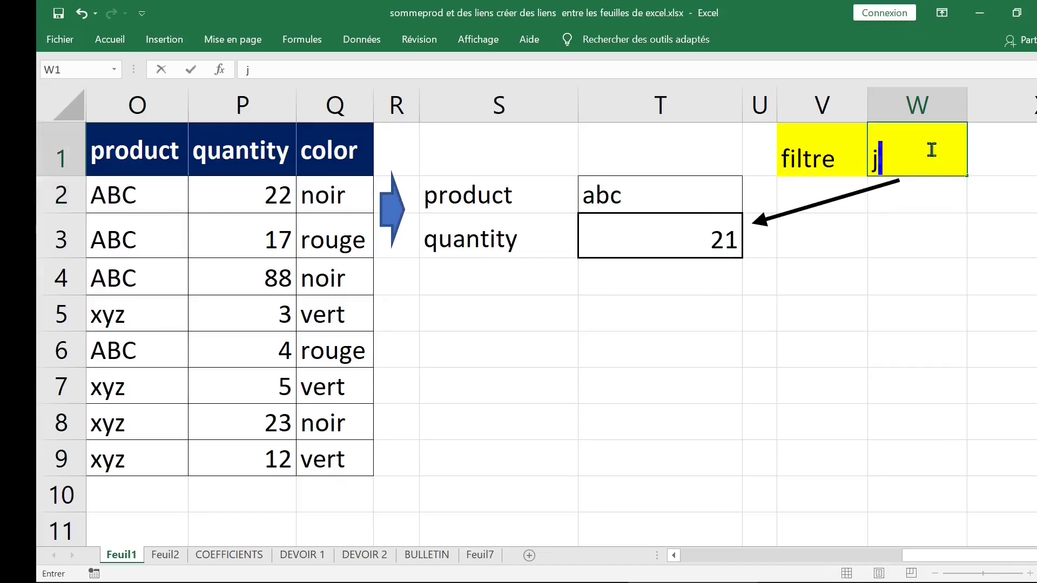
key("Return")
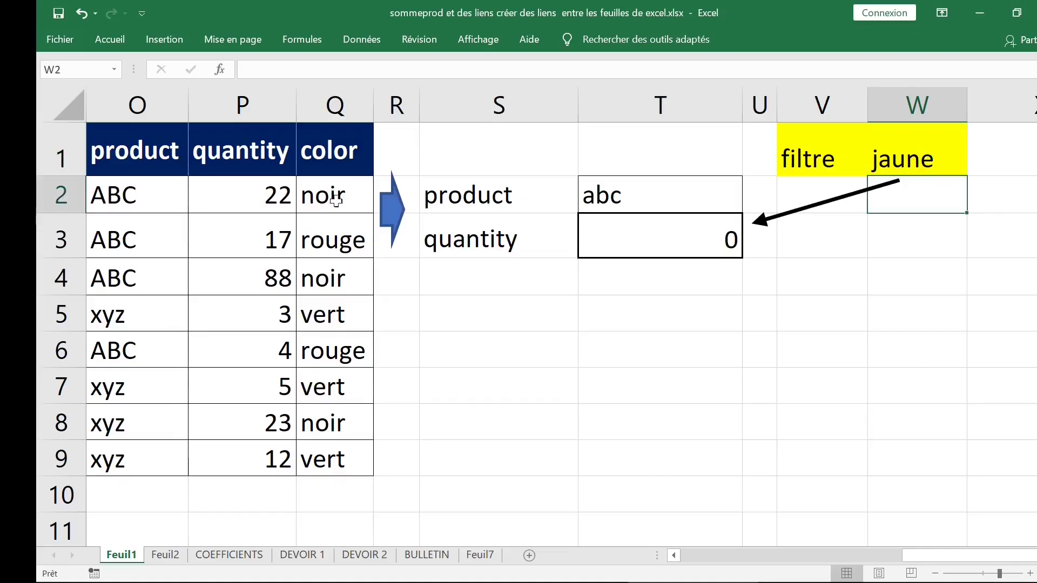
Examine the filter cell W1 and the arguments of the SOMMEPROD formula in T3 without editing them.
left_click(923, 161)
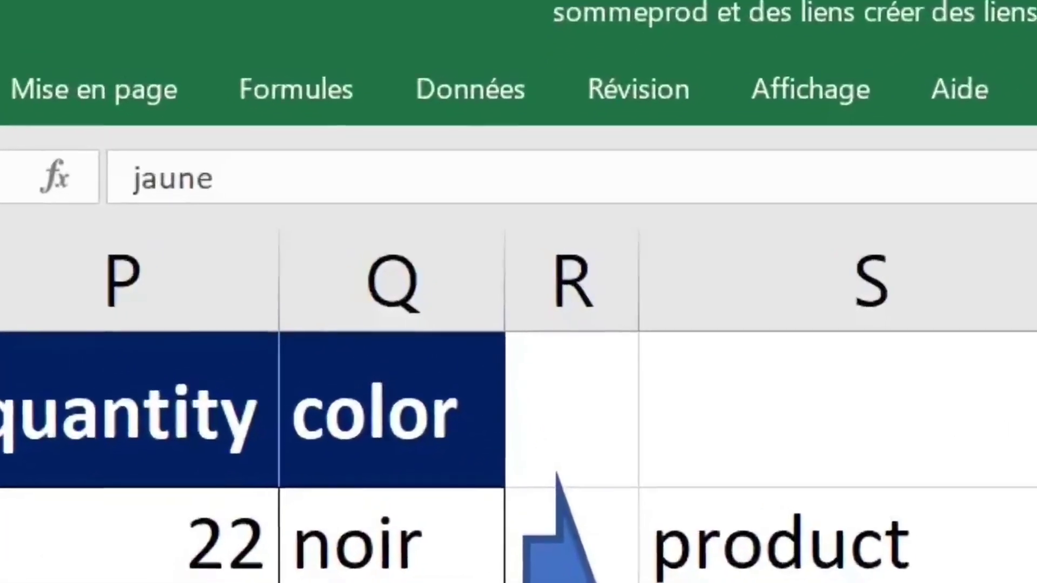
double_click(670, 236)
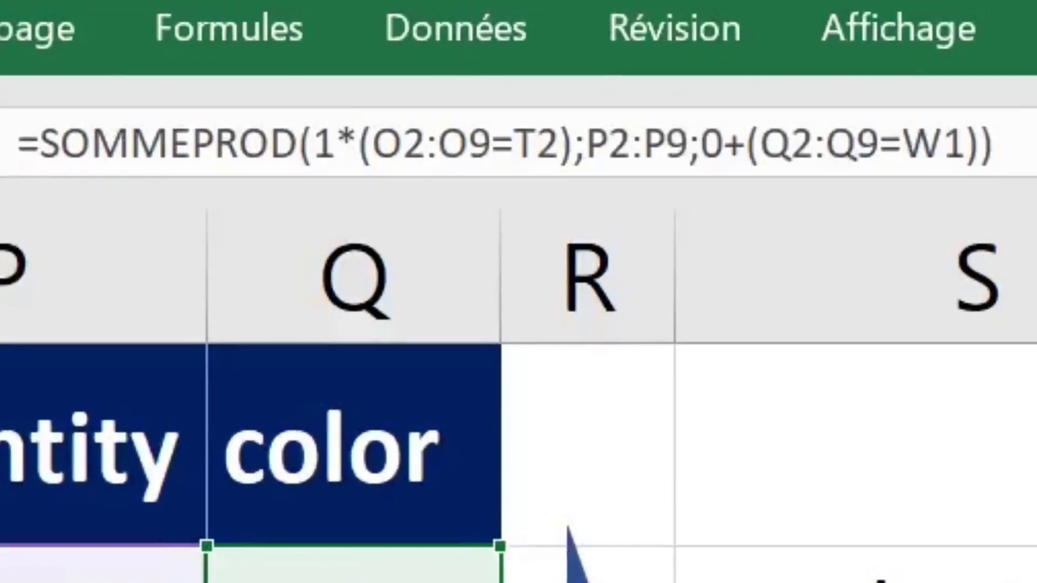
key("Escape")
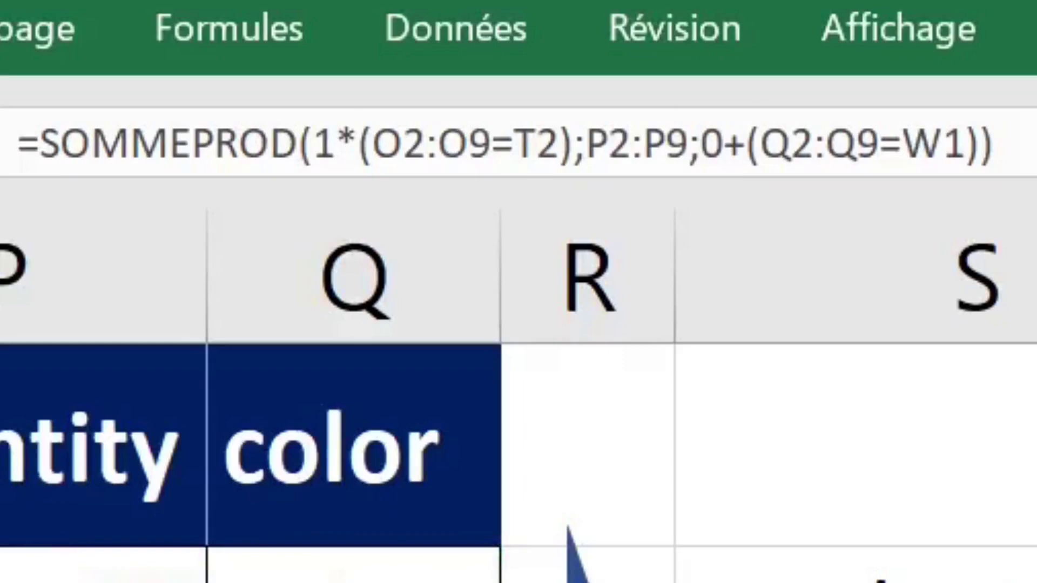
Write the T3 formula out as text in S4 with =FORMULETEXTE(T3).
scroll(519, 464, "down", 1)
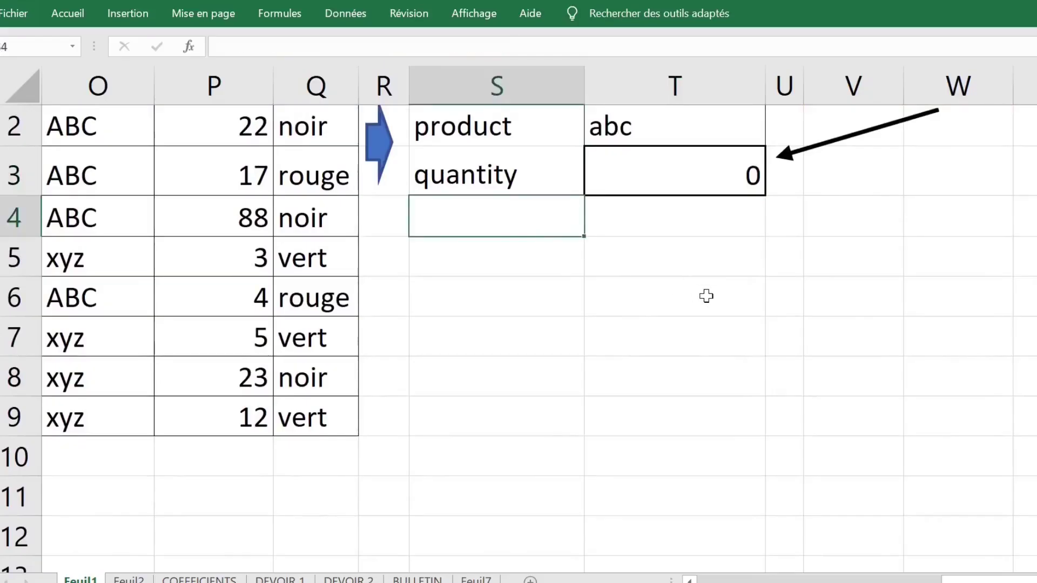
type("=form")
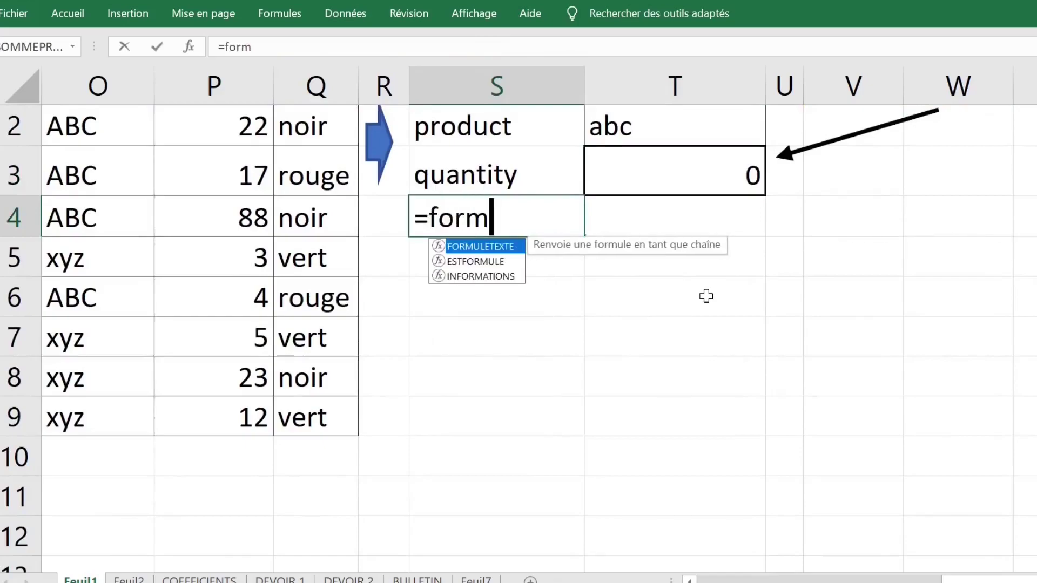
type("ul")
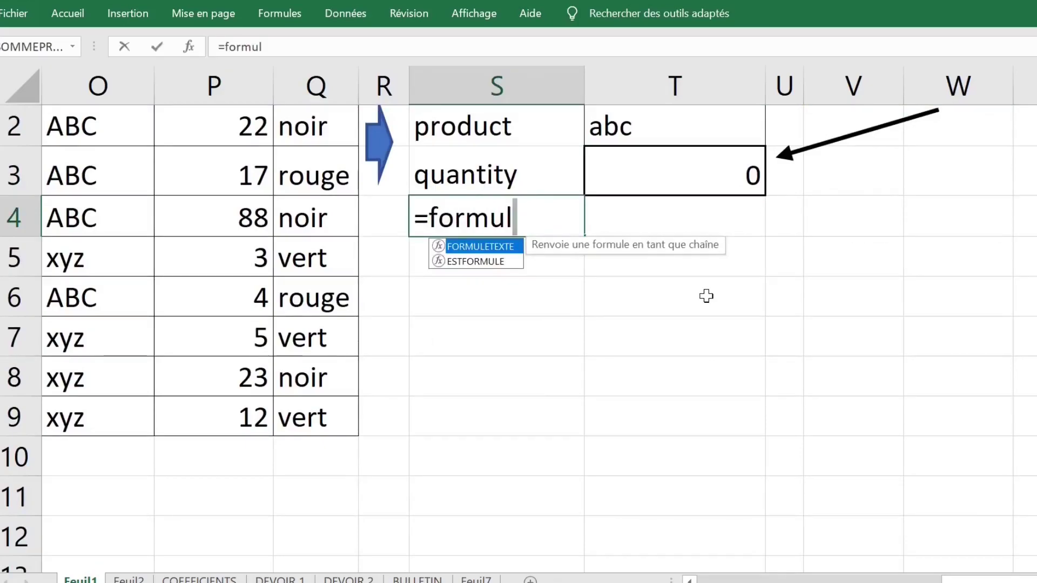
double_click(491, 248)
left_click(656, 183)
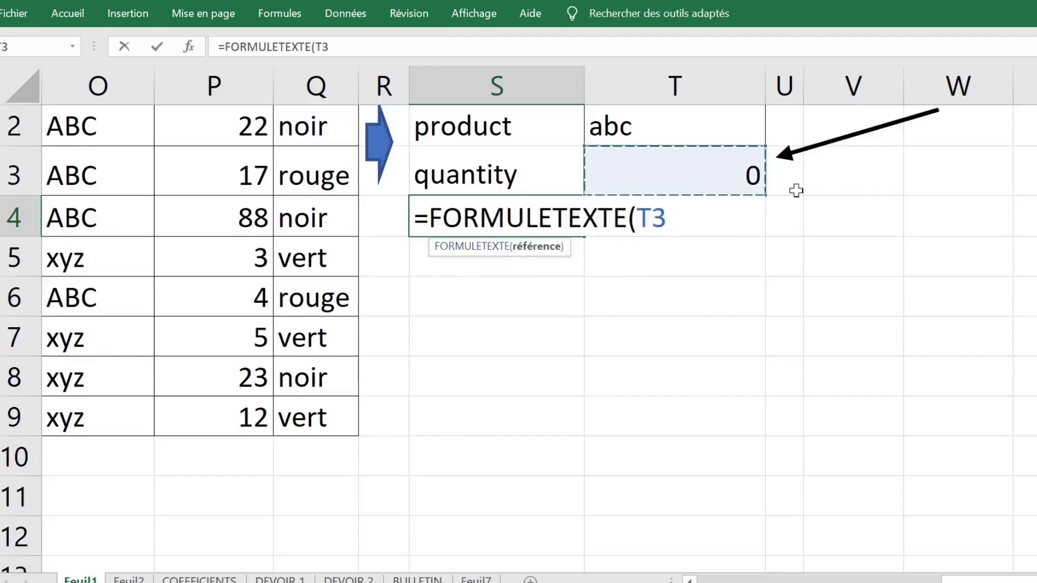
key("Return")
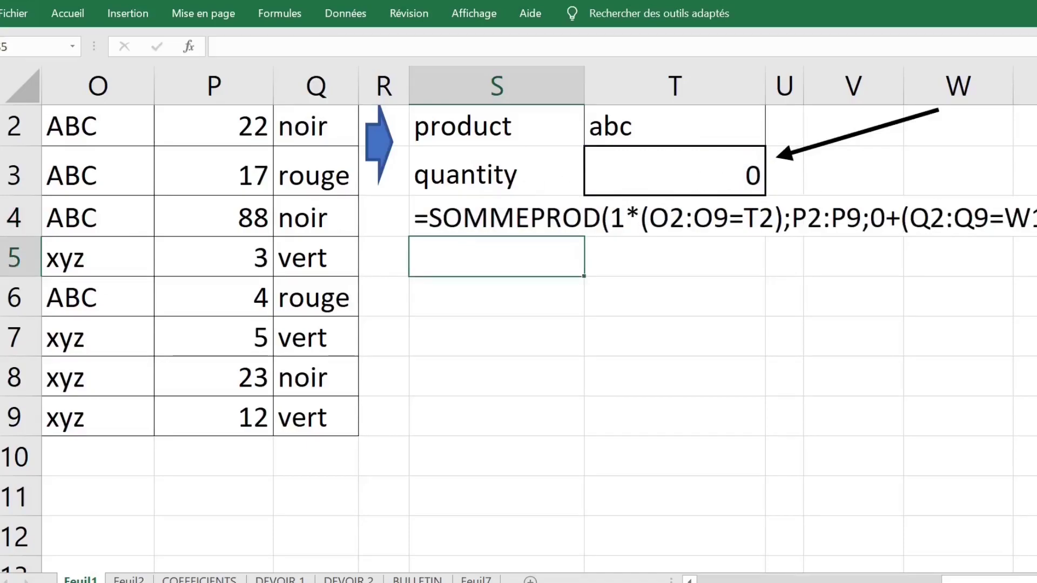
Replace the FORMULETEXTE cell in S4 with a static text copy of the SOMMEPROD formula in S5, and compare it with T3.
scroll(1027, 281, "up", 1)
scroll(945, 275, "down", 1)
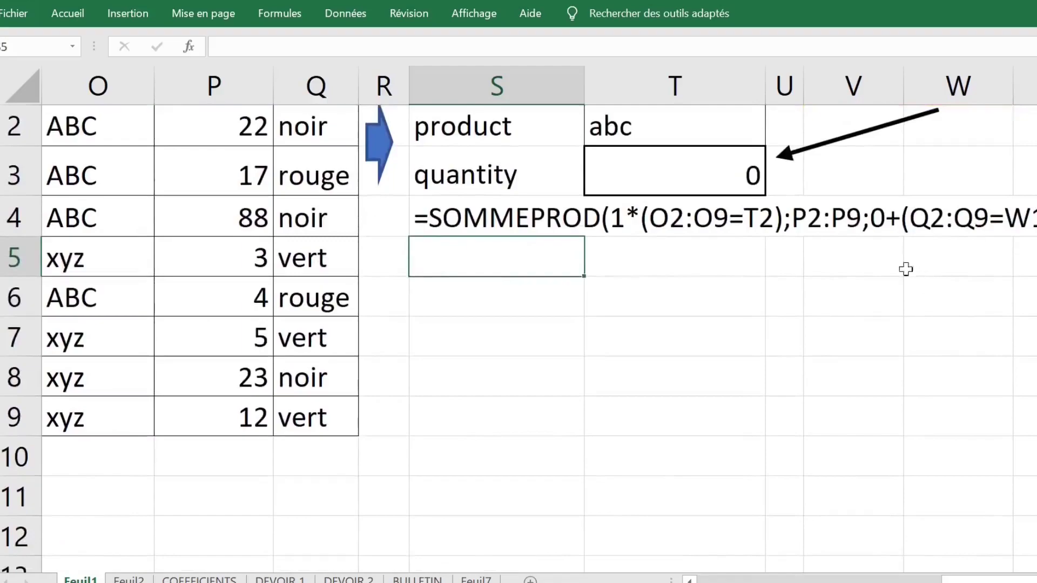
double_click(614, 211)
left_click(431, 217)
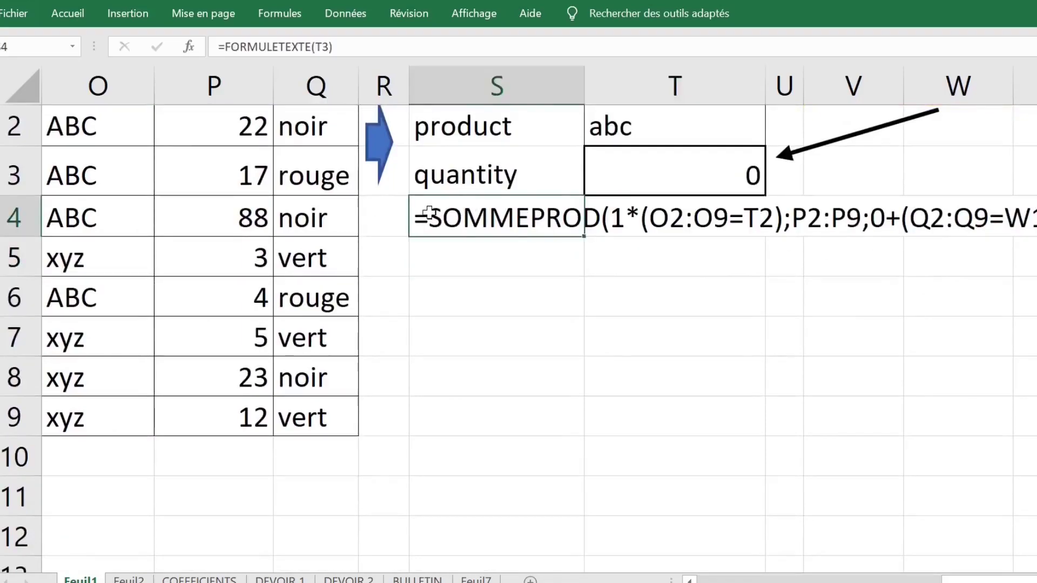
double_click(431, 217)
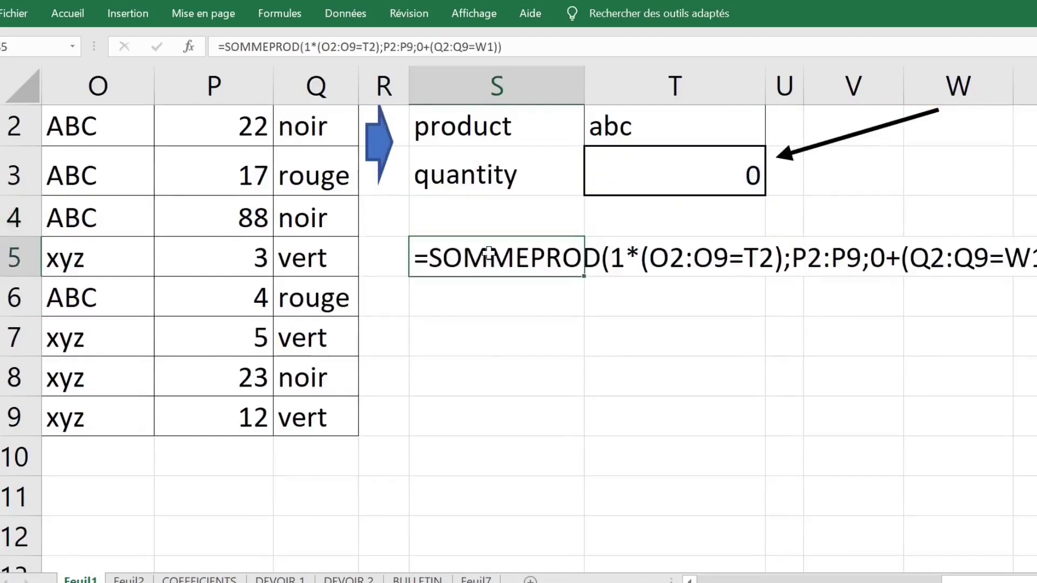
left_click(643, 173)
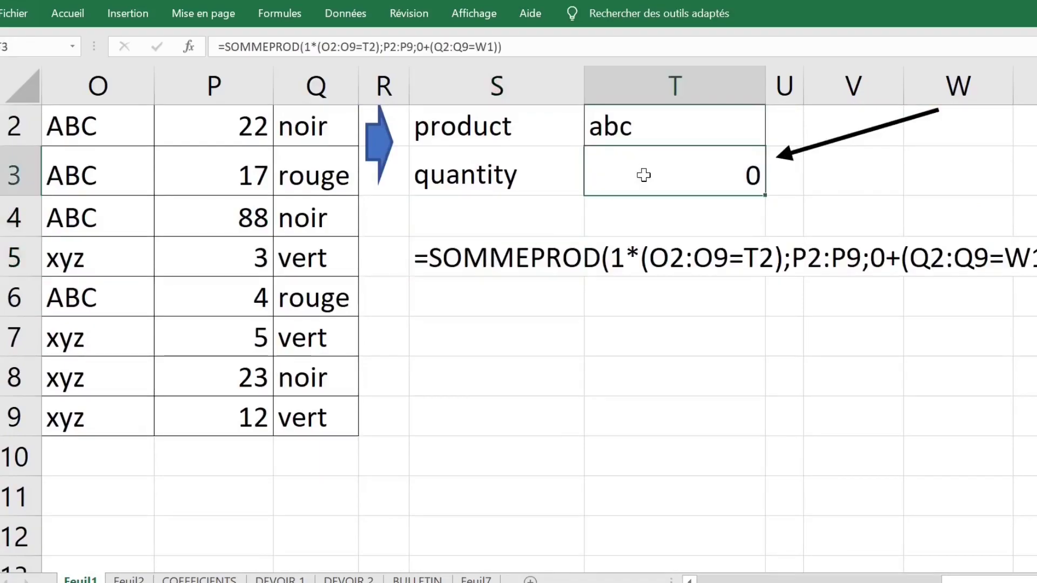
left_click(490, 259)
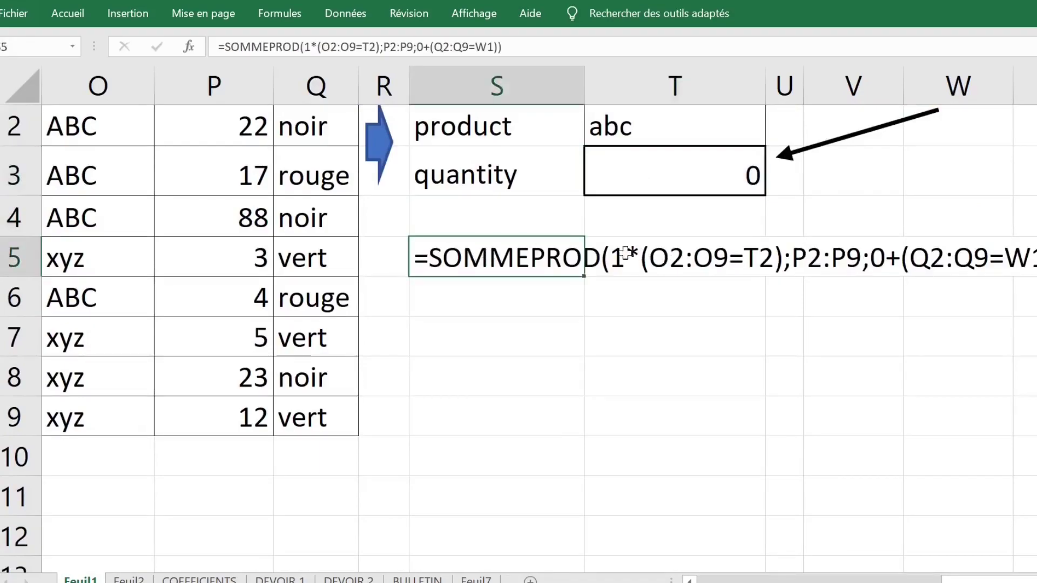
Examine the 1*(O2:O9=T2) and 0+(Q2:Q9=W1) arguments of the SOMMEPROD formula in S5.
double_click(513, 258)
left_click_drag(614, 258, 776, 257)
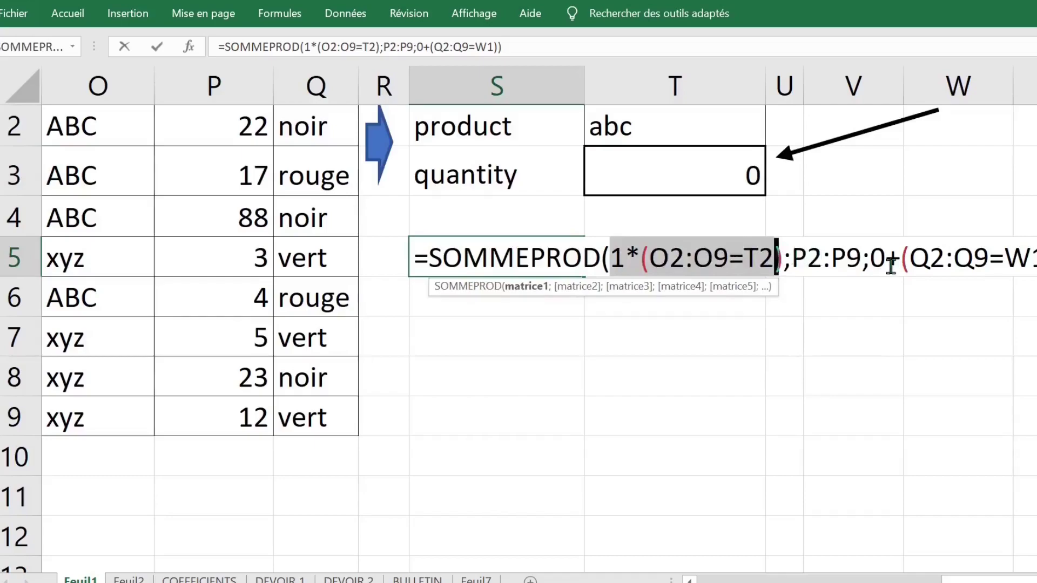
left_click_drag(870, 259, 1034, 259)
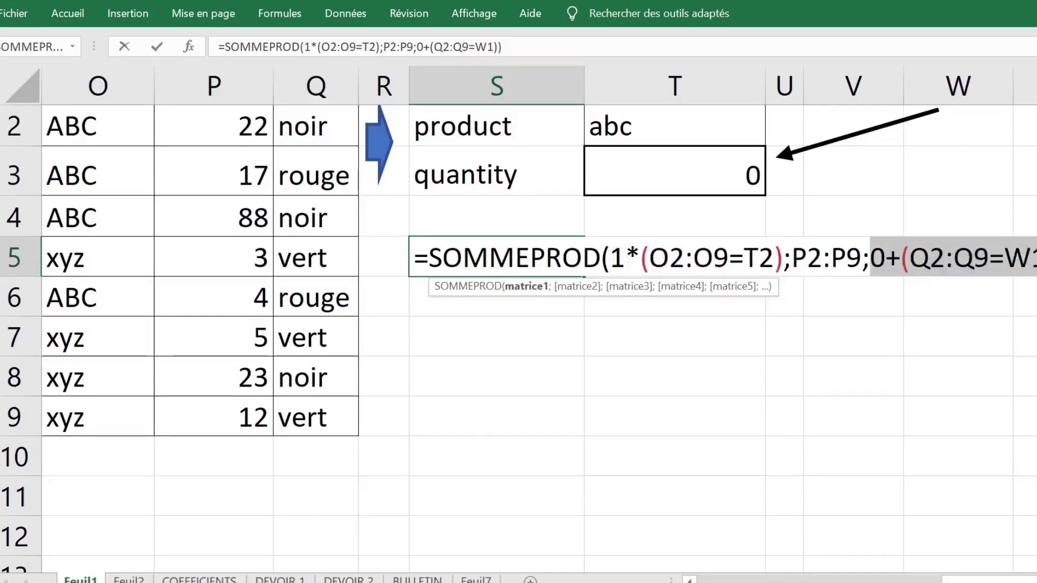
left_click(947, 258)
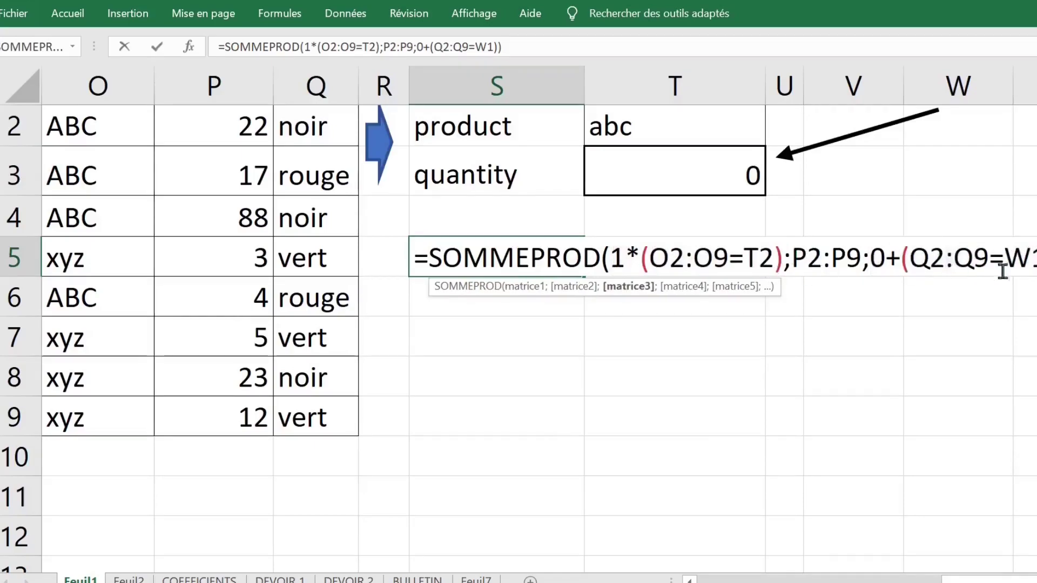
left_click(848, 342)
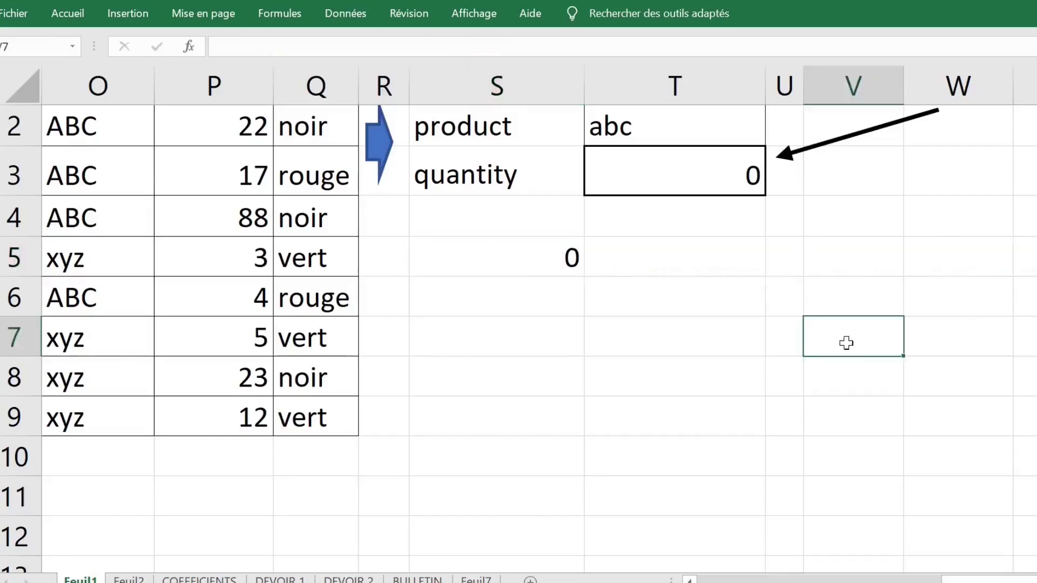
left_click(522, 254)
double_click(523, 253)
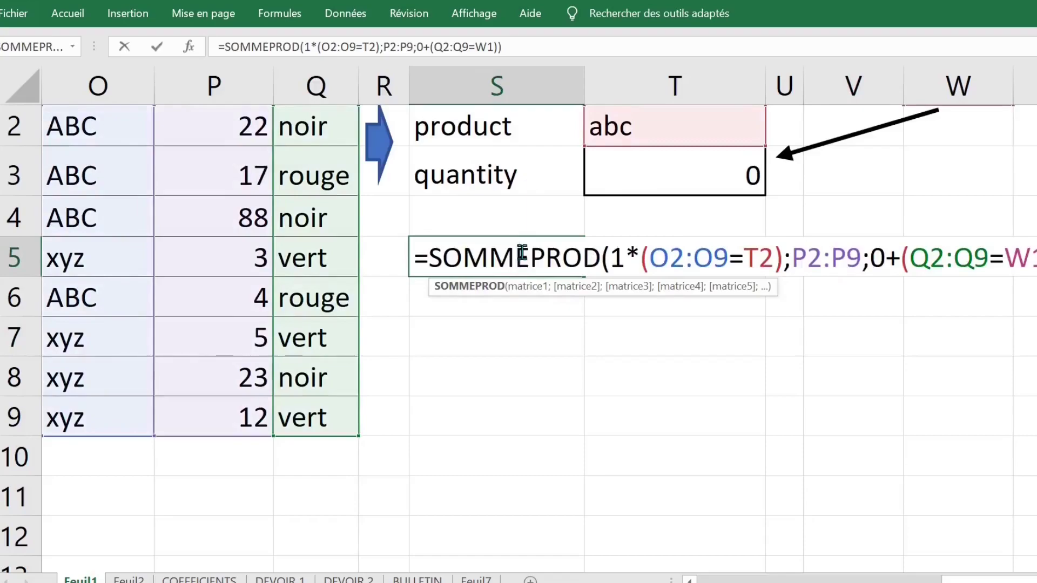
left_click(556, 324)
left_click(551, 297)
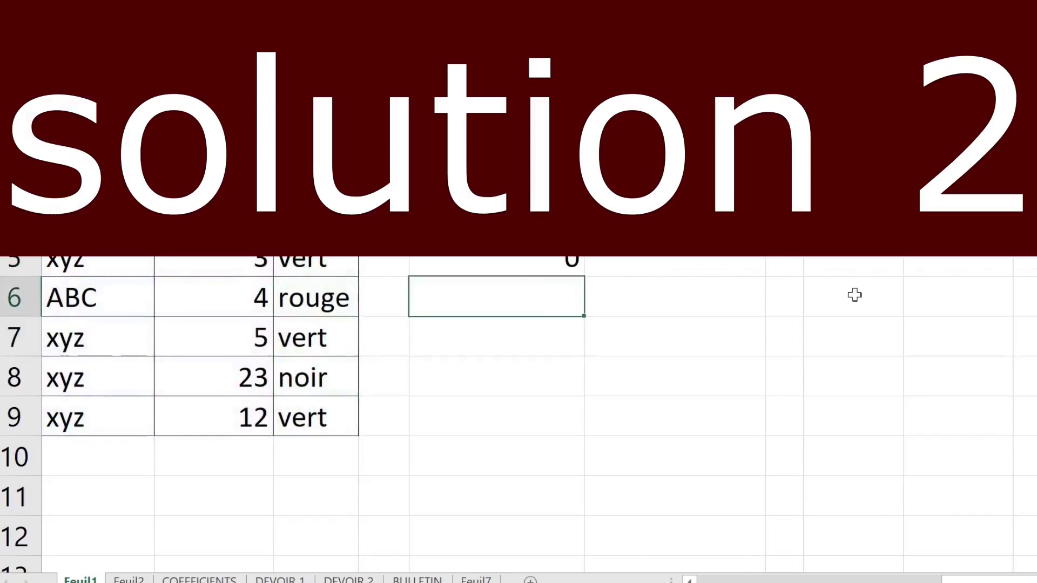
Start a second SOMMEPROD formula in Y1 with the product condition T2=O2:O9.
scroll(800, 286, "right", 4)
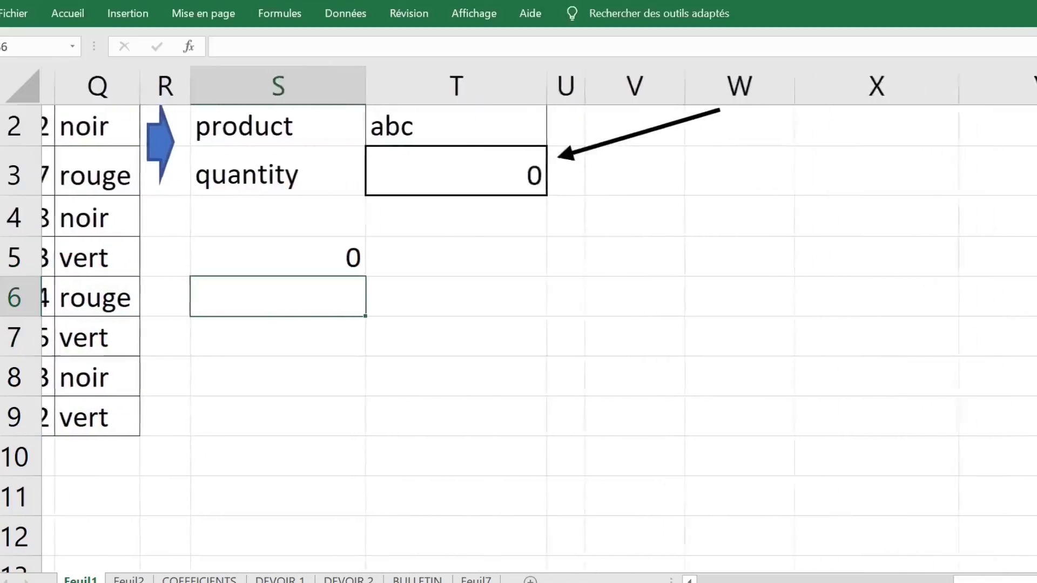
scroll(839, 289, "up", 1)
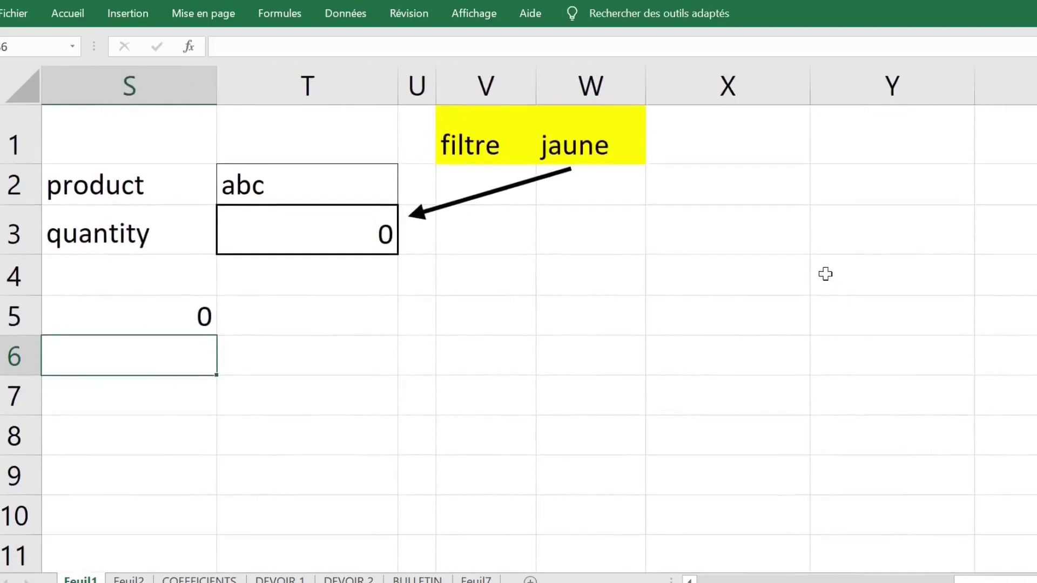
left_click(825, 145)
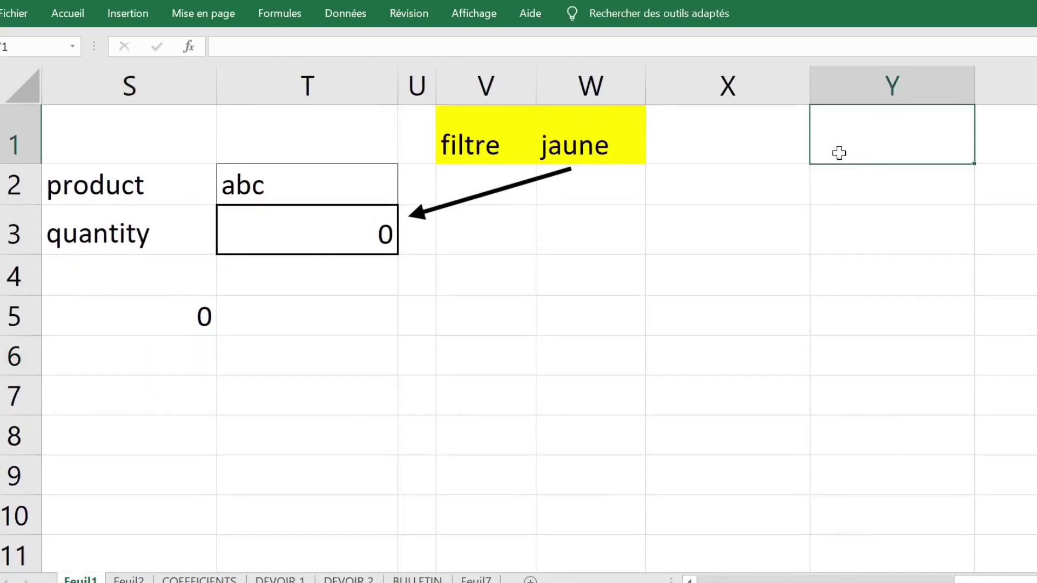
type("=sommepr")
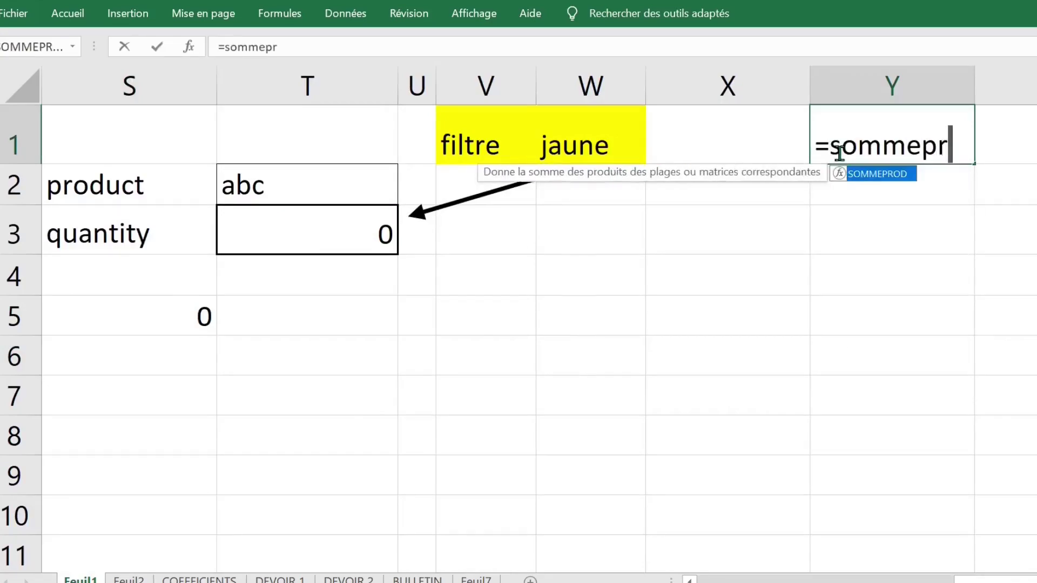
key("Tab")
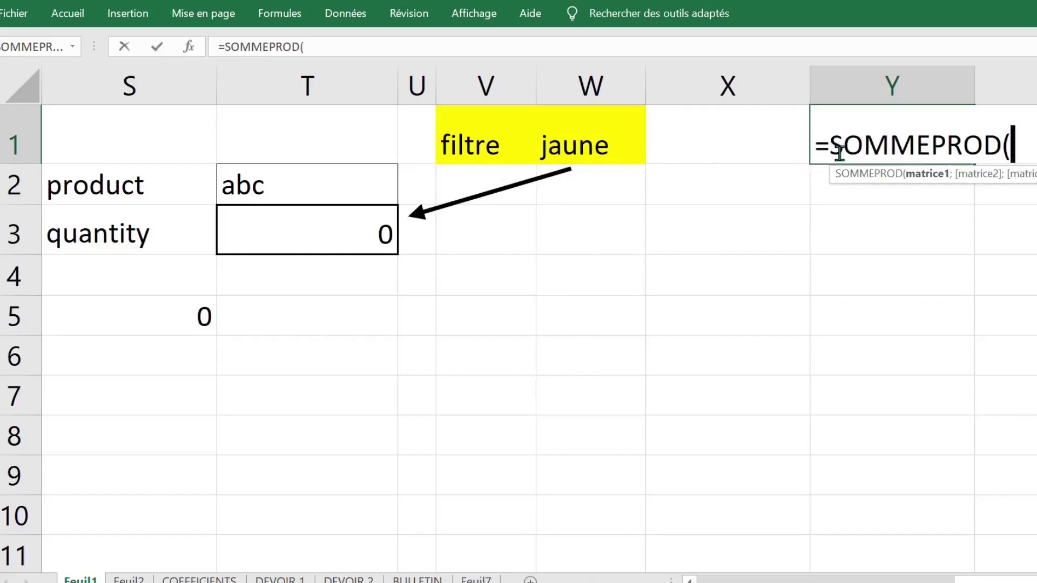
left_click(203, 153)
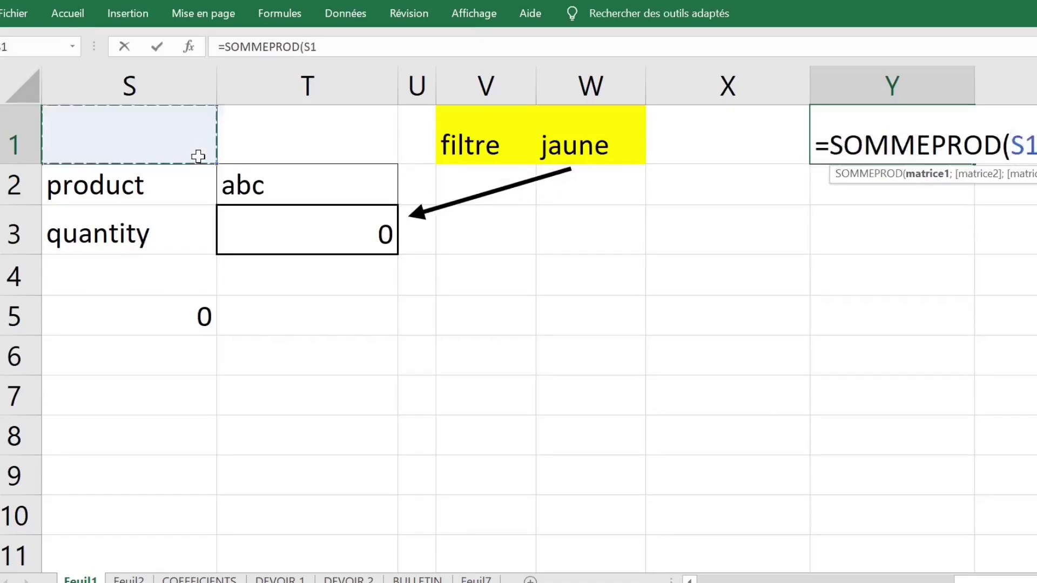
left_click(350, 184)
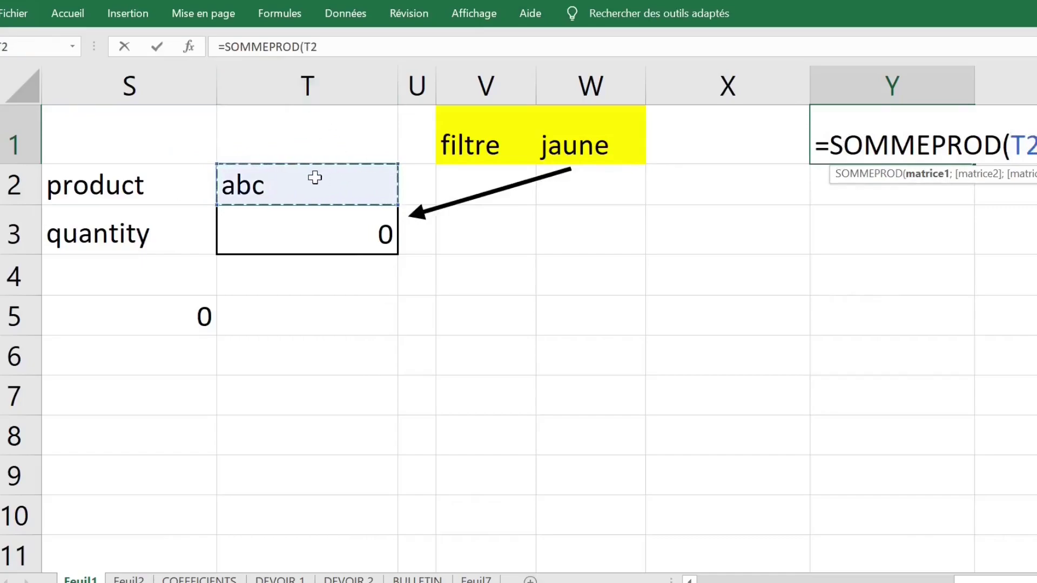
type("=")
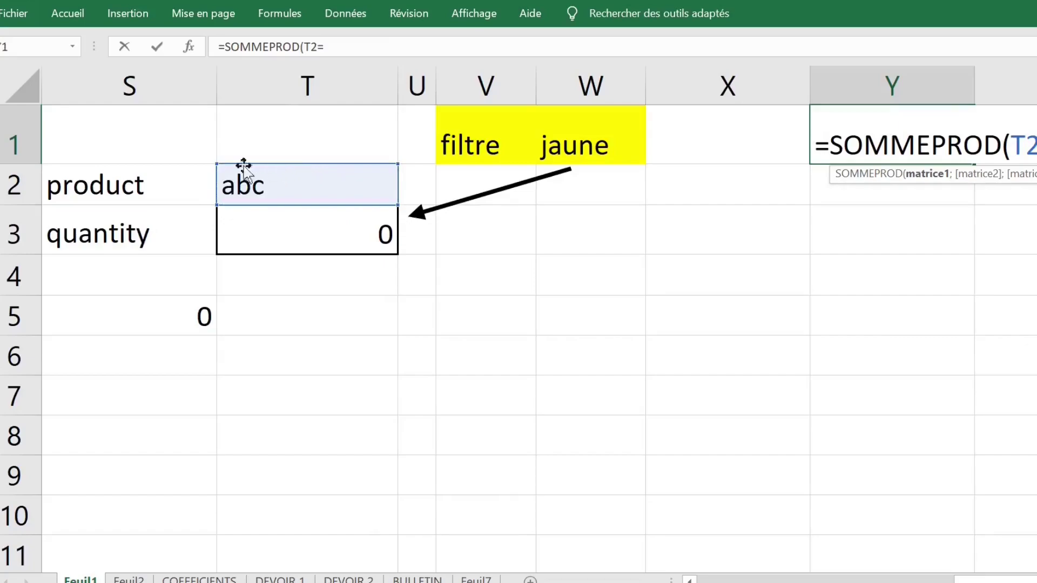
left_click(199, 149)
scroll(200, 150, "left", 5)
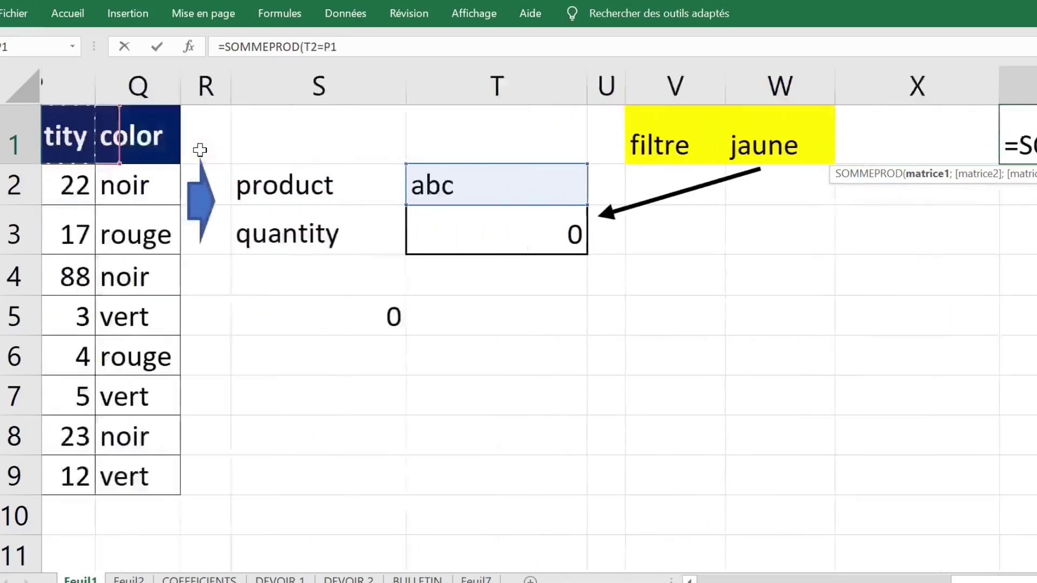
key("Right")
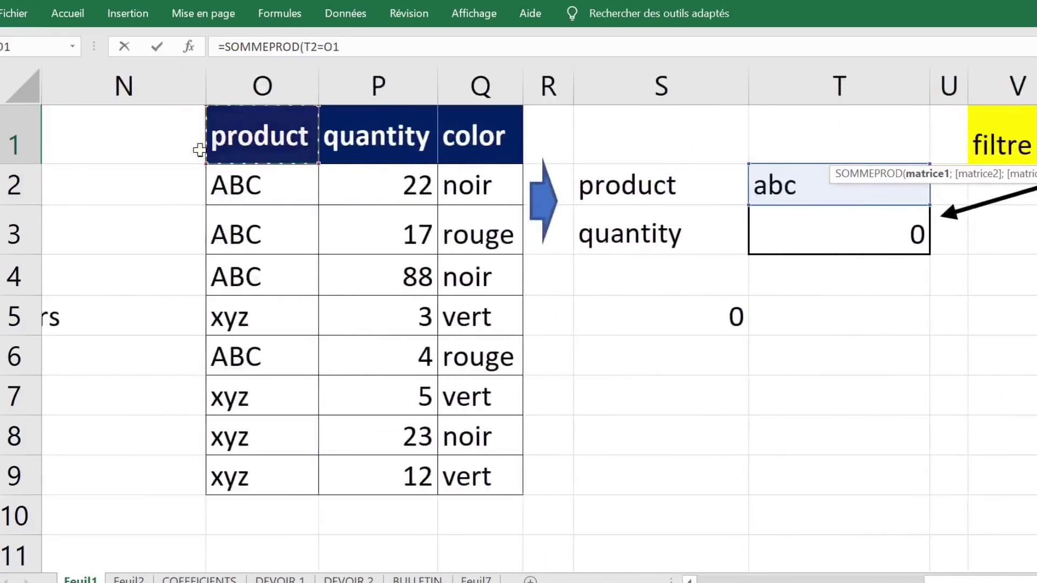
left_click_drag(231, 186, 246, 477)
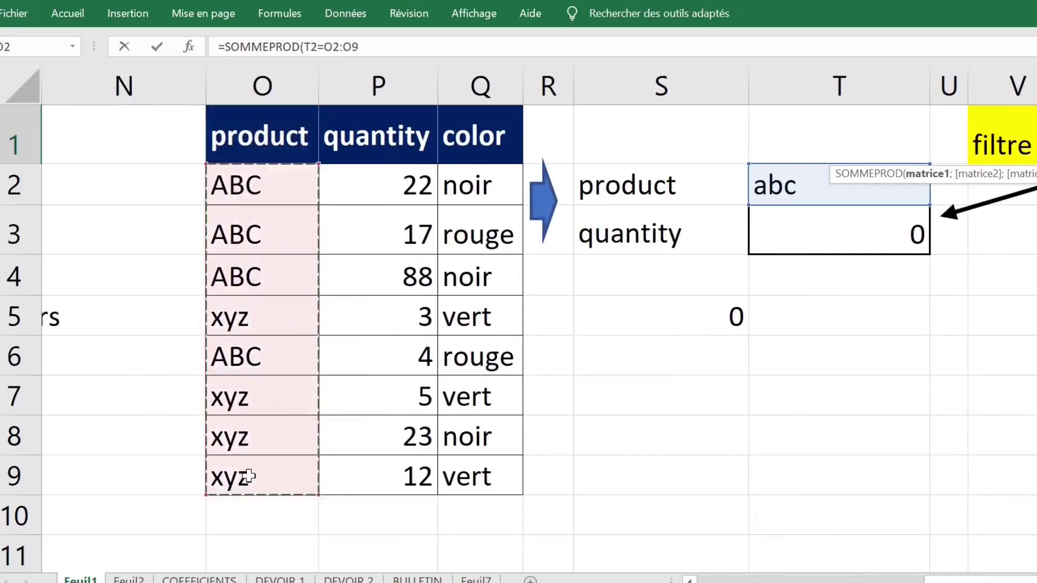
left_click(383, 51)
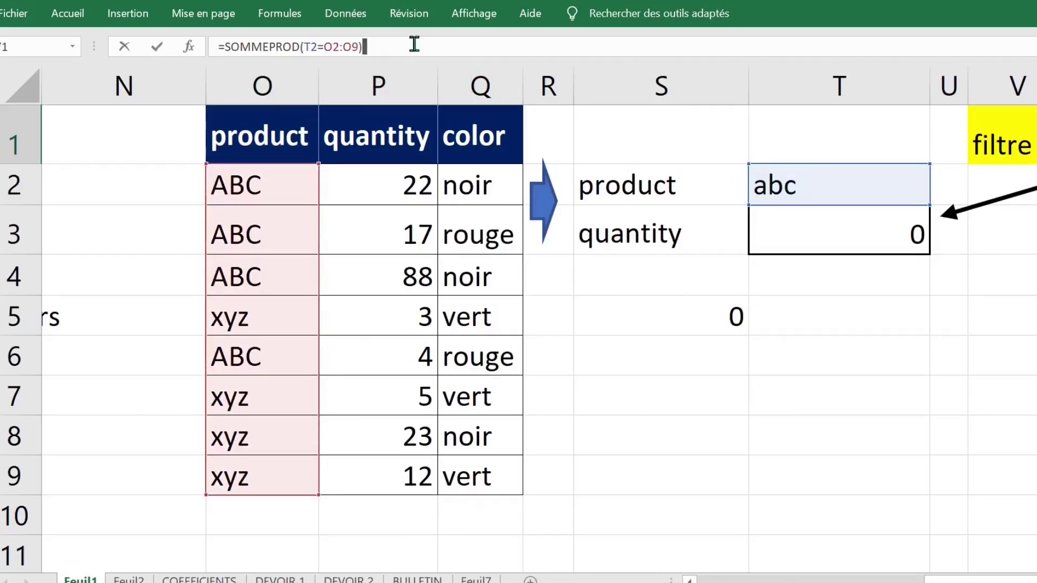
Multiply the condition by the quantities and color condition, completing Y1 as =SOMMEPROD((T2=O2:O9)*(P2:P9)*(Q2:Q9=W1)).
type("*(")
left_click_drag(363, 169, 363, 485)
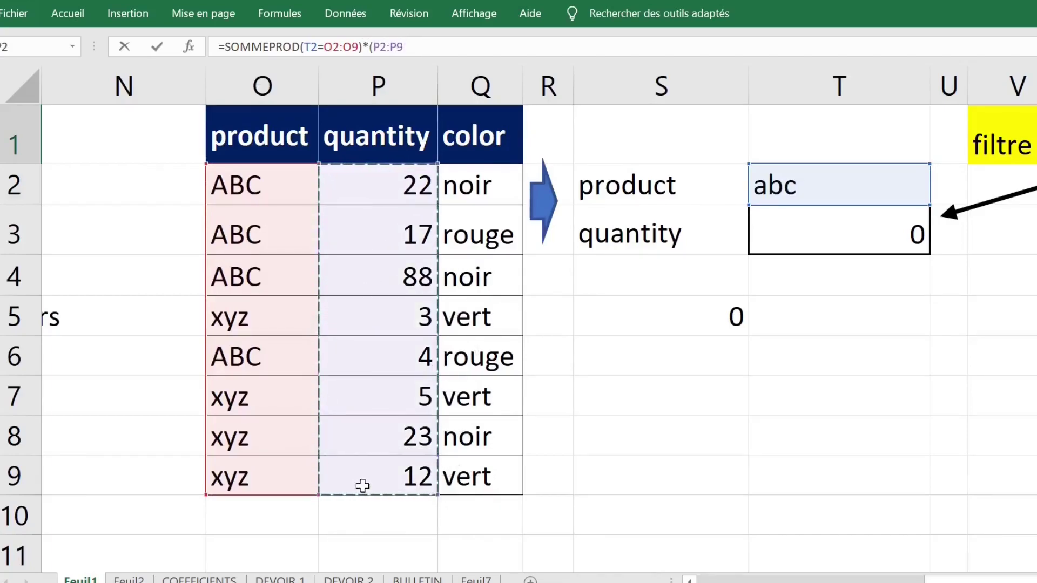
type(")*")
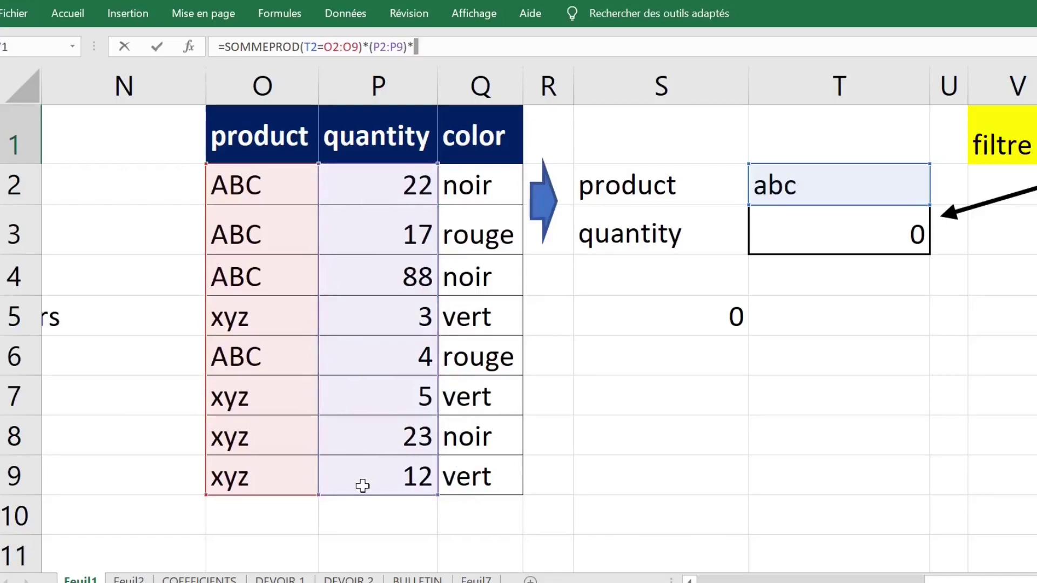
type("(")
left_click(483, 187)
left_click_drag(482, 187, 468, 472)
type("=")
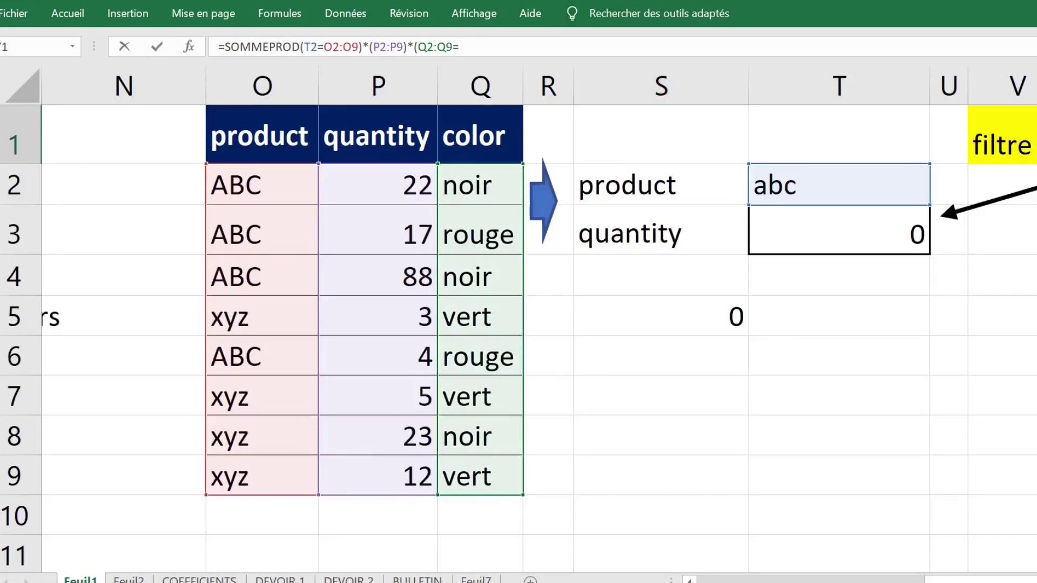
type("W1))")
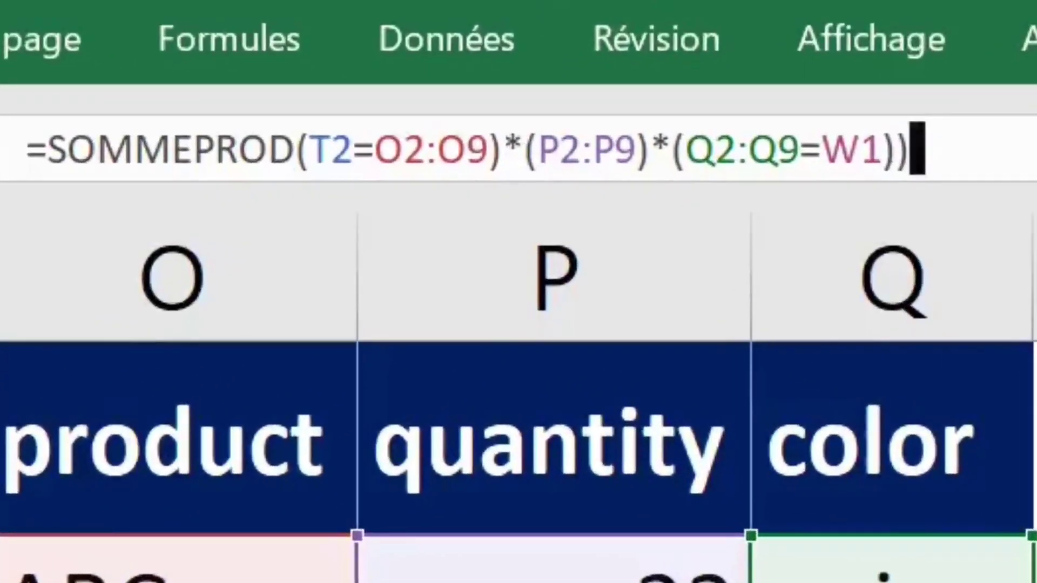
left_click(298, 147)
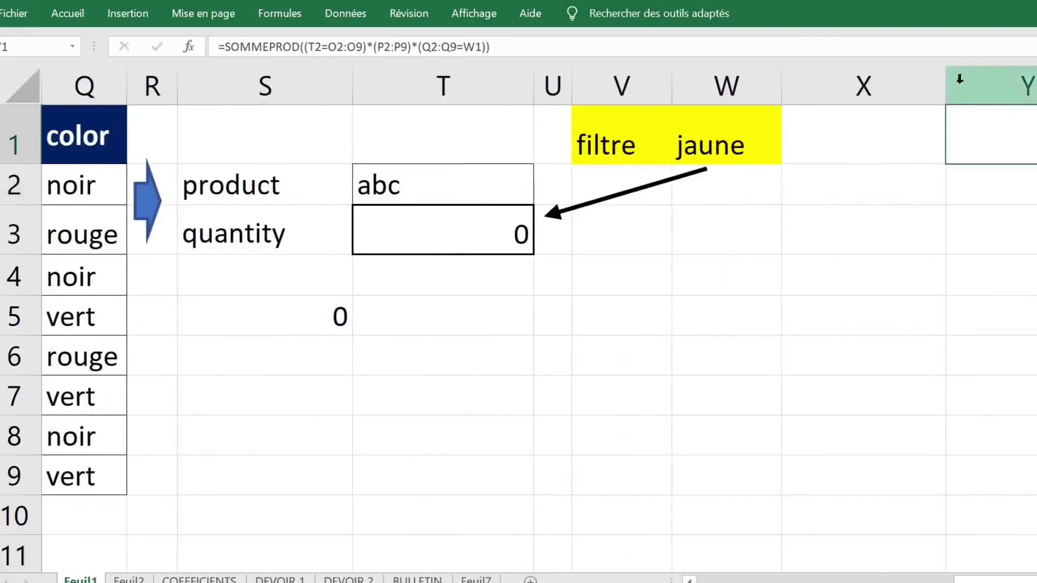
Narrow column X and set the color filter in W1 to noir.
left_click(939, 72)
left_click_drag(946, 76, 878, 86)
left_click(716, 130)
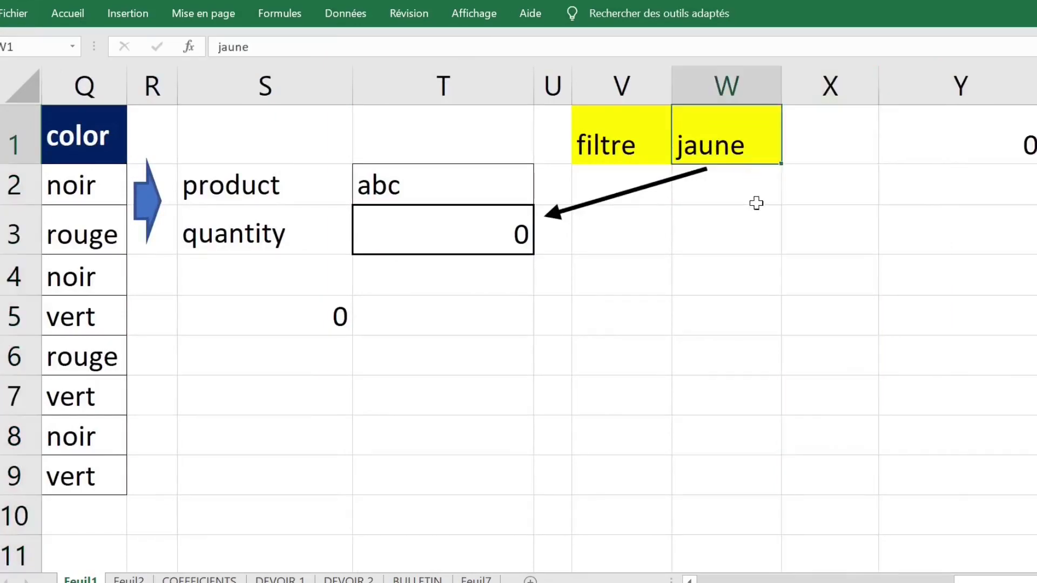
type("noir")
key("Return")
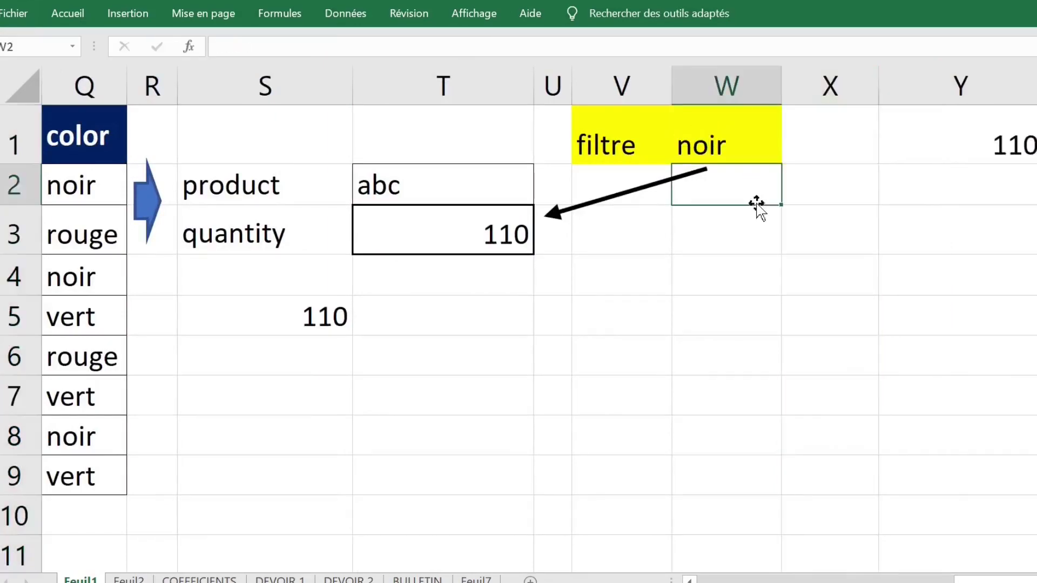
Examine the complete SOMMEPROD formula in Y1 without editing it.
left_click(986, 145)
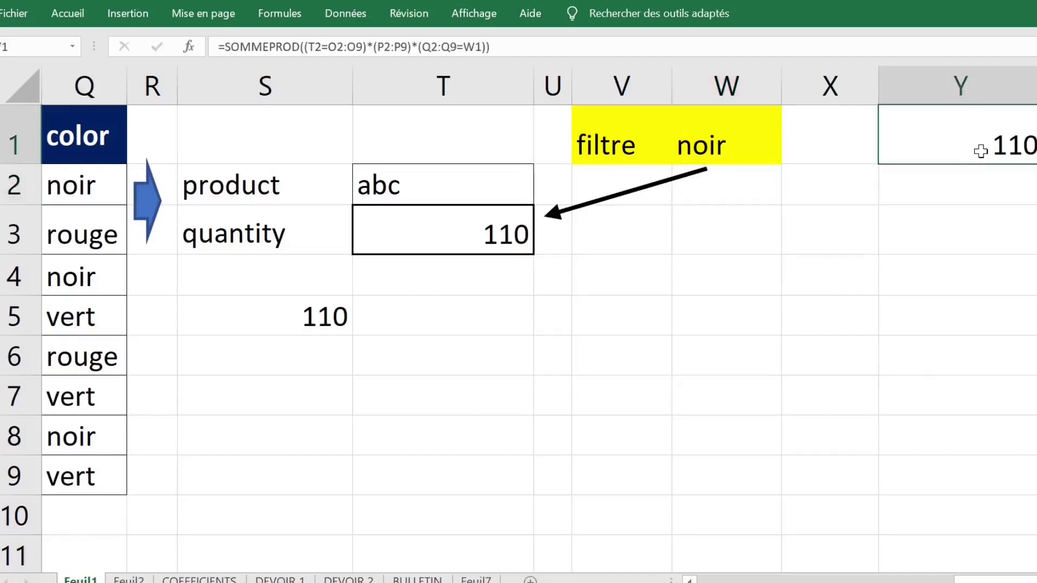
double_click(961, 145)
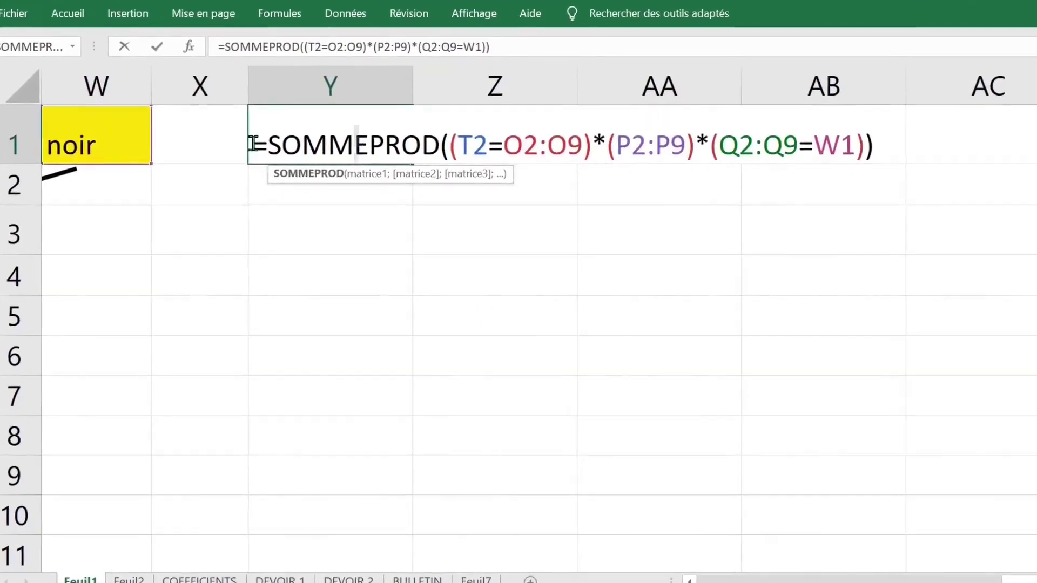
left_click_drag(292, 143, 923, 142)
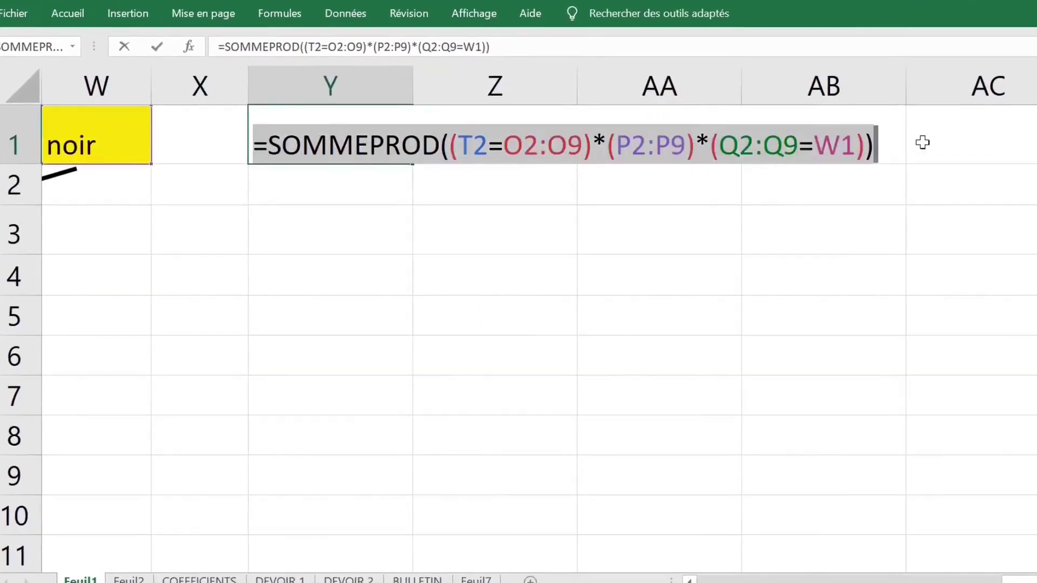
key("Escape")
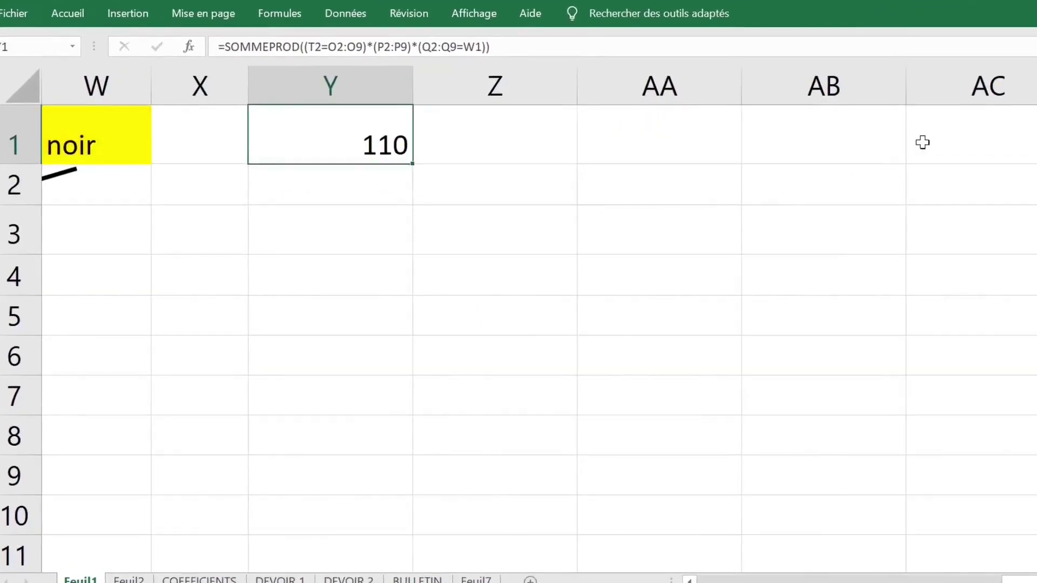
Write the Y1 formula out as text in Z1 with =FORMULETEXTE(Y1).
left_click(482, 153)
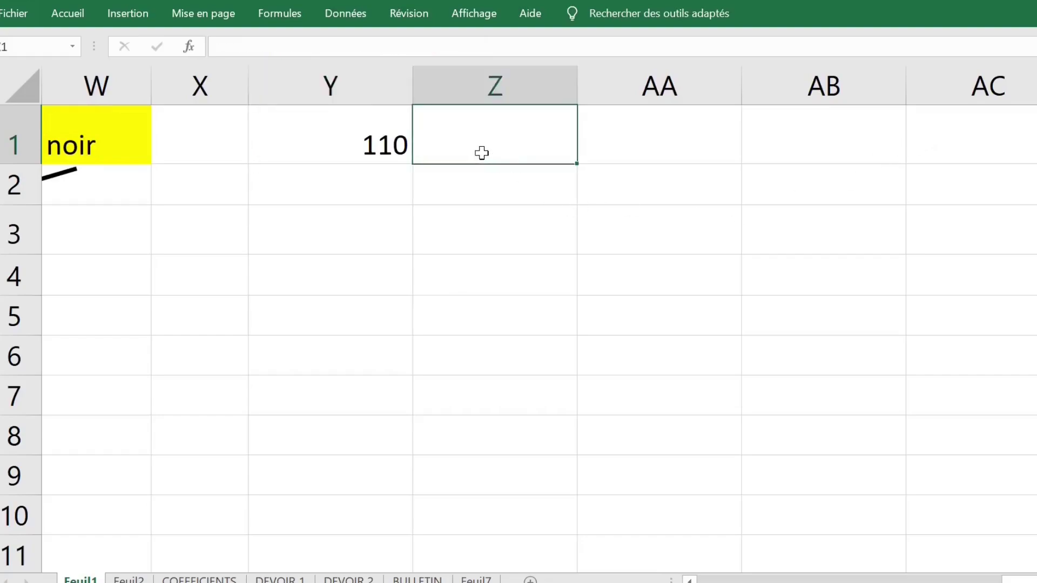
type("=for")
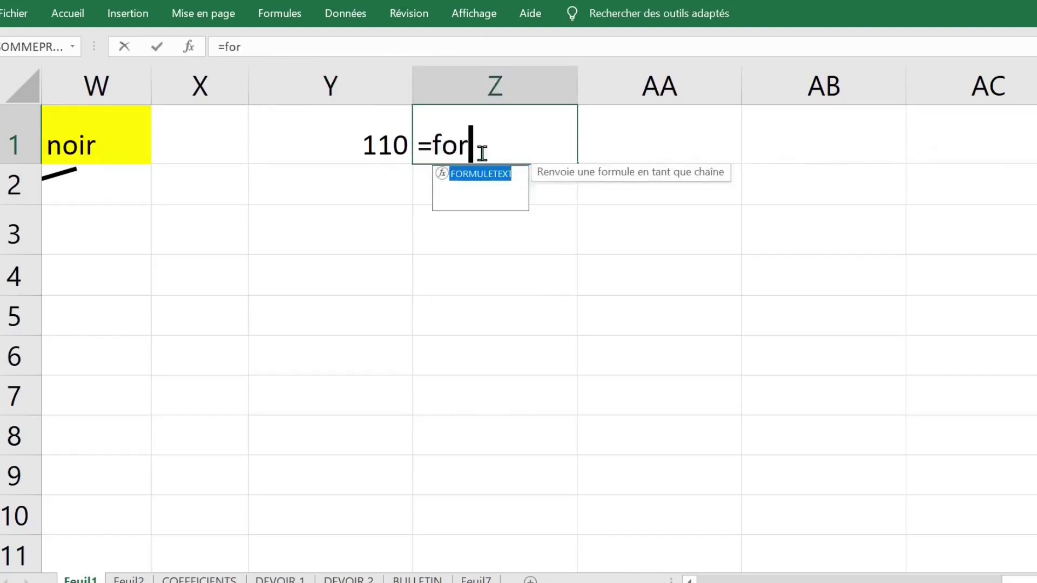
type("mul")
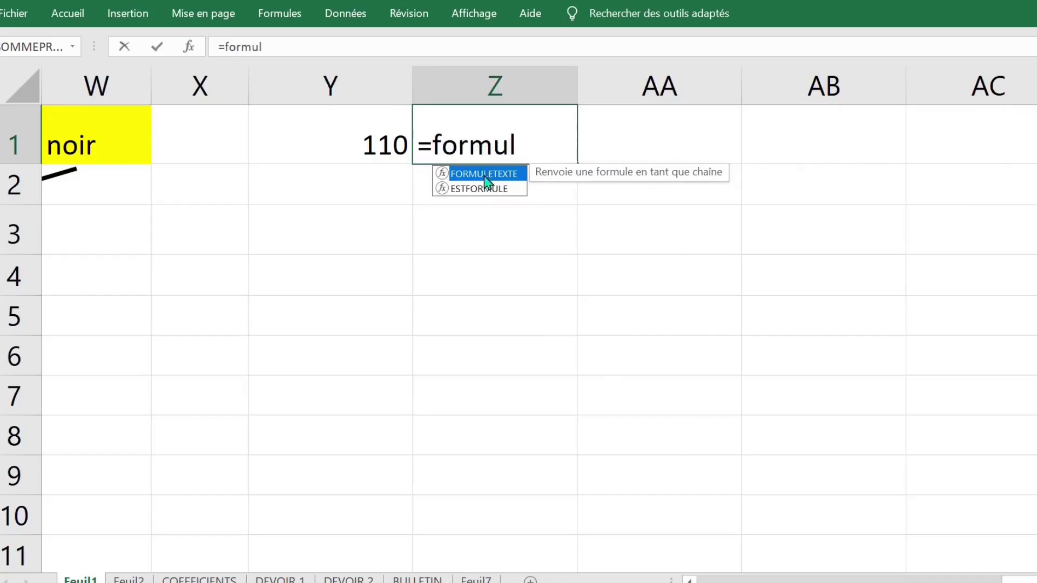
double_click(485, 175)
left_click(371, 145)
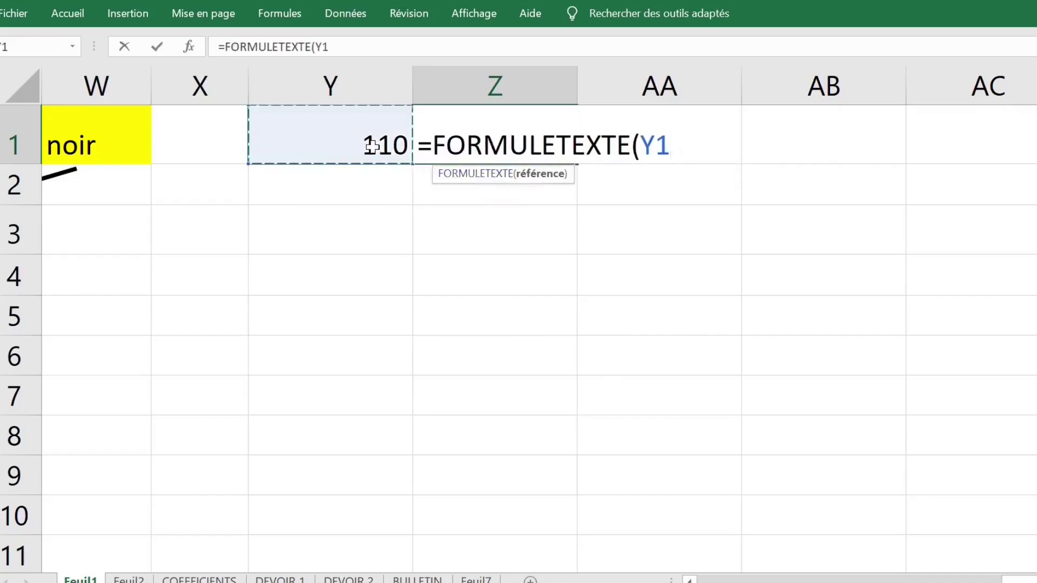
key("Return")
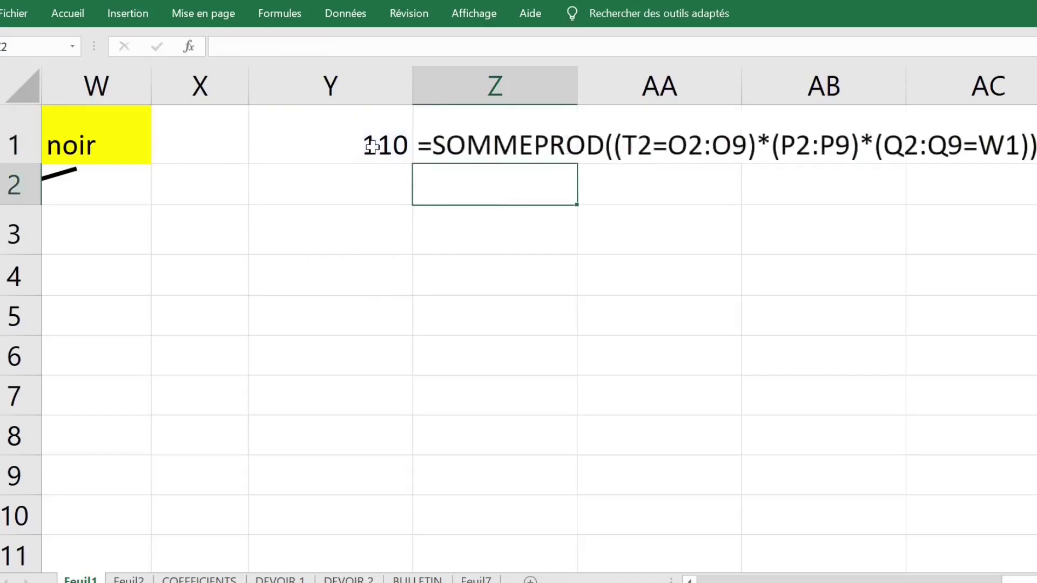
left_click(445, 128)
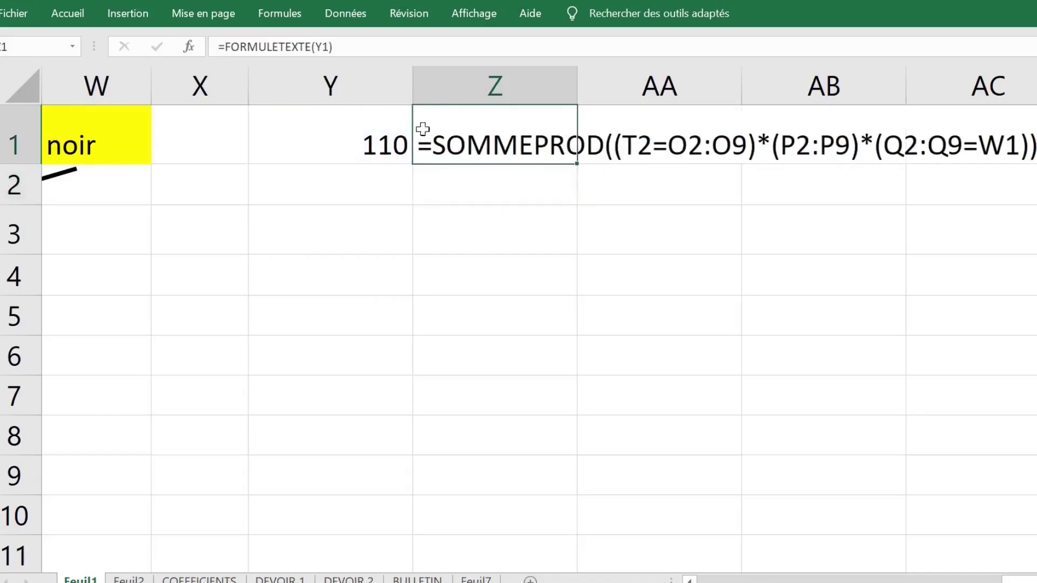
Compare the SOMMEPROD formula in Y1 with the one in T3 without editing either.
left_click(378, 139)
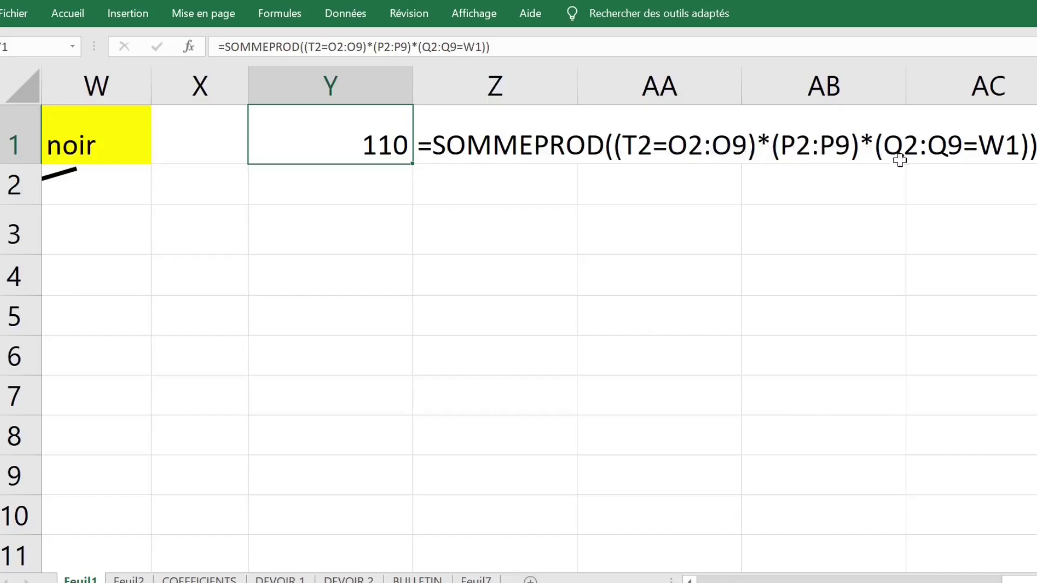
left_click_drag(1014, 579, 932, 579)
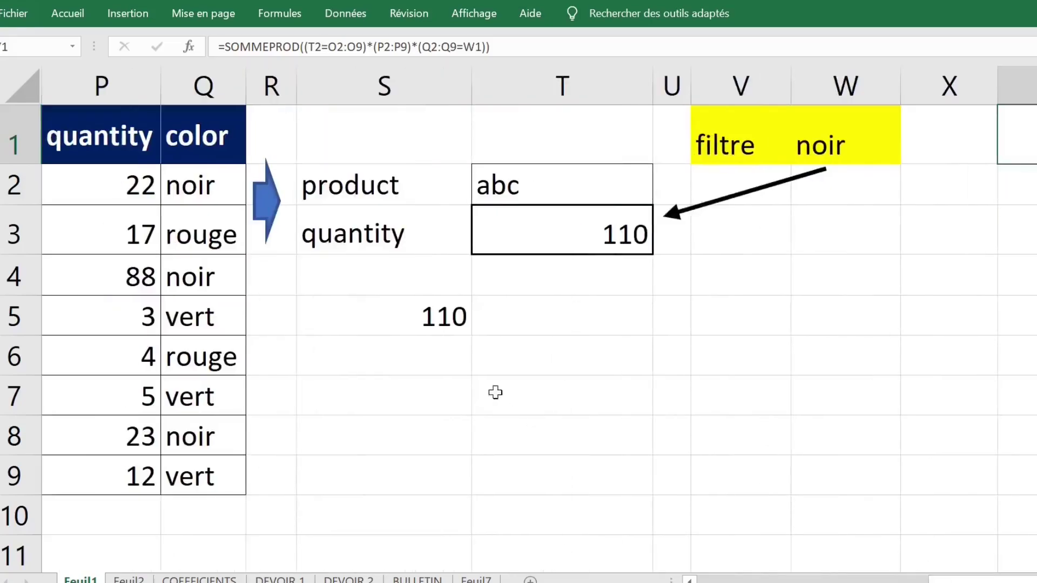
double_click(551, 238)
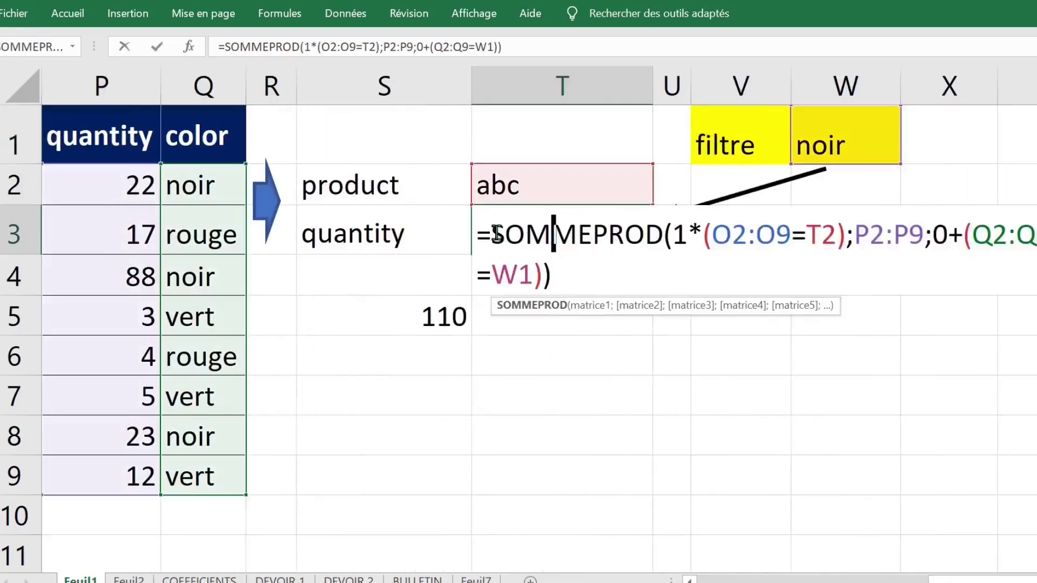
left_click_drag(493, 235, 759, 312)
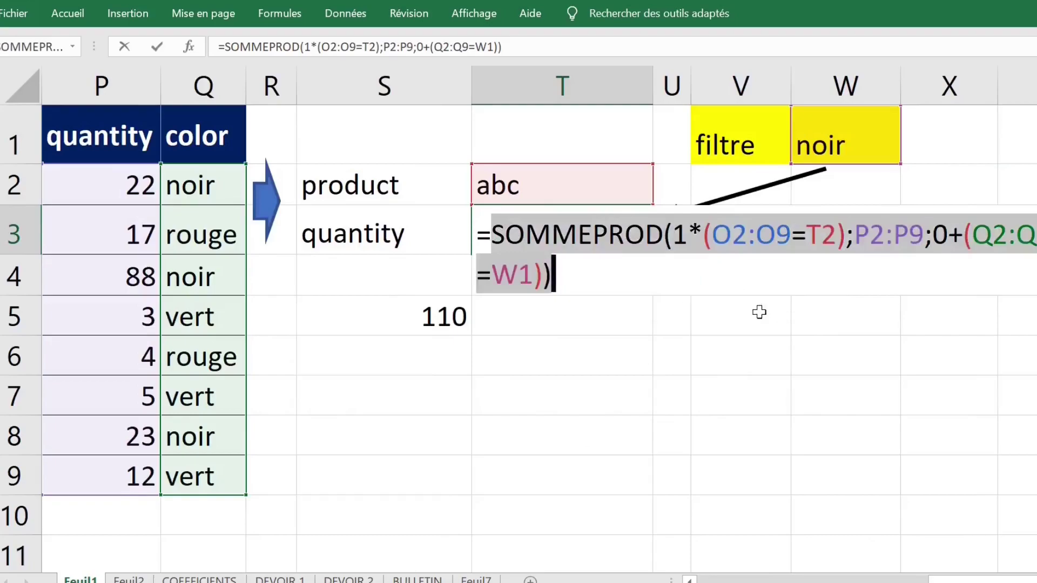
key("Escape")
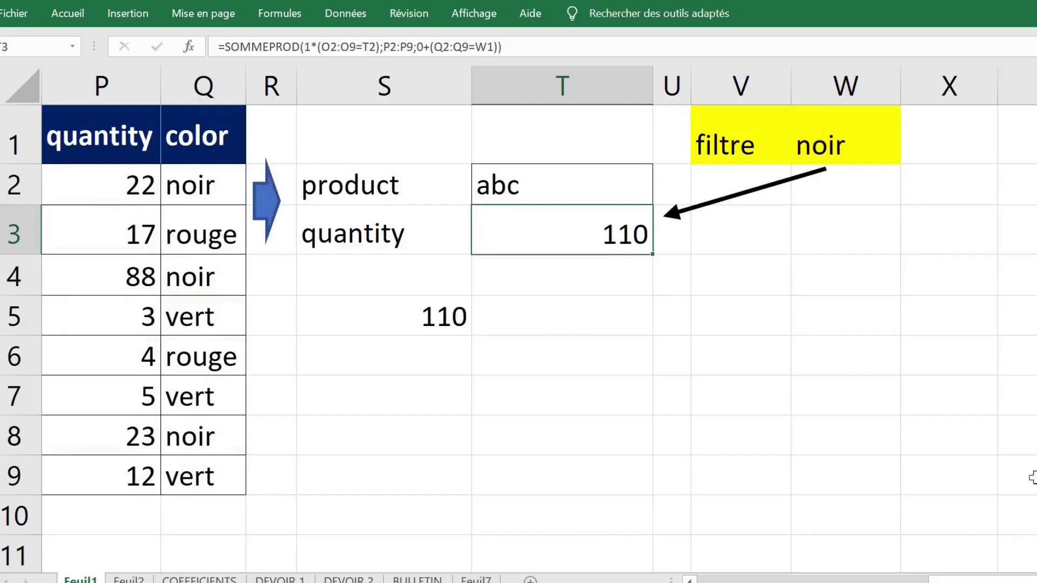
Move the yellow filter label and color cells from V1:W1 to W3:X3.
scroll(1035, 499, "right", 2)
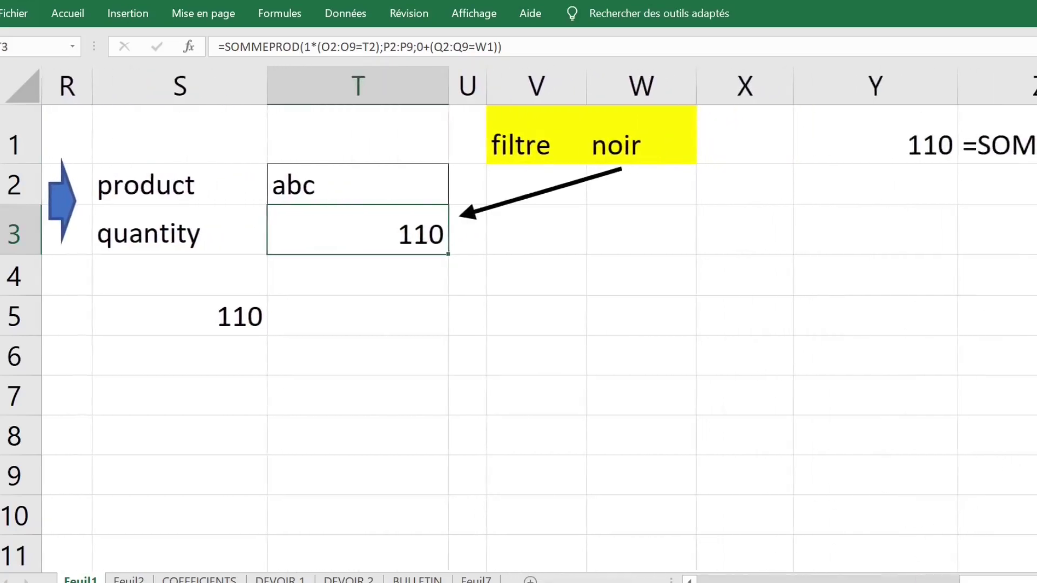
left_click(605, 140)
left_click_drag(530, 139, 662, 154)
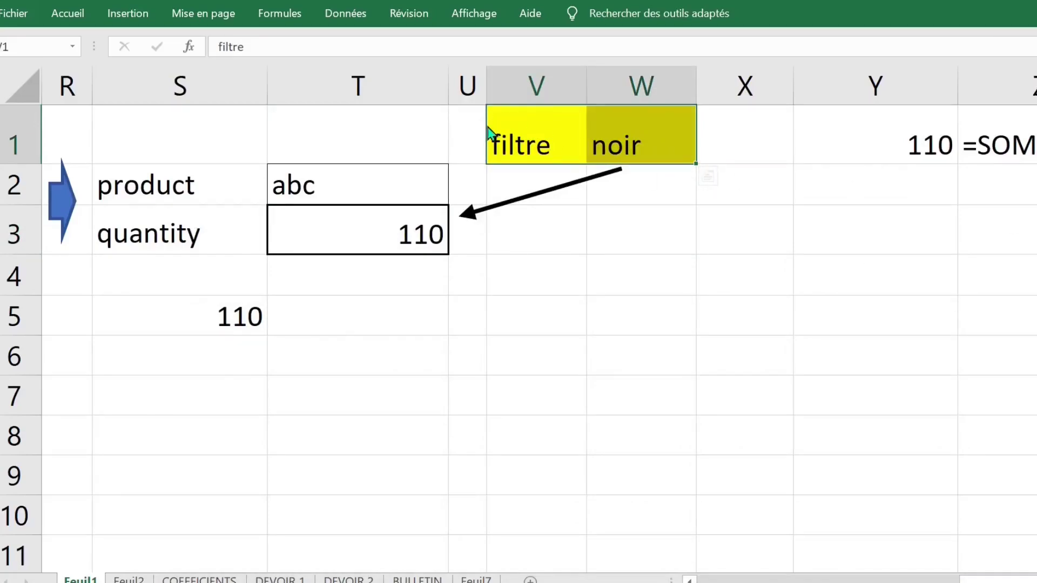
left_click_drag(490, 133, 672, 246)
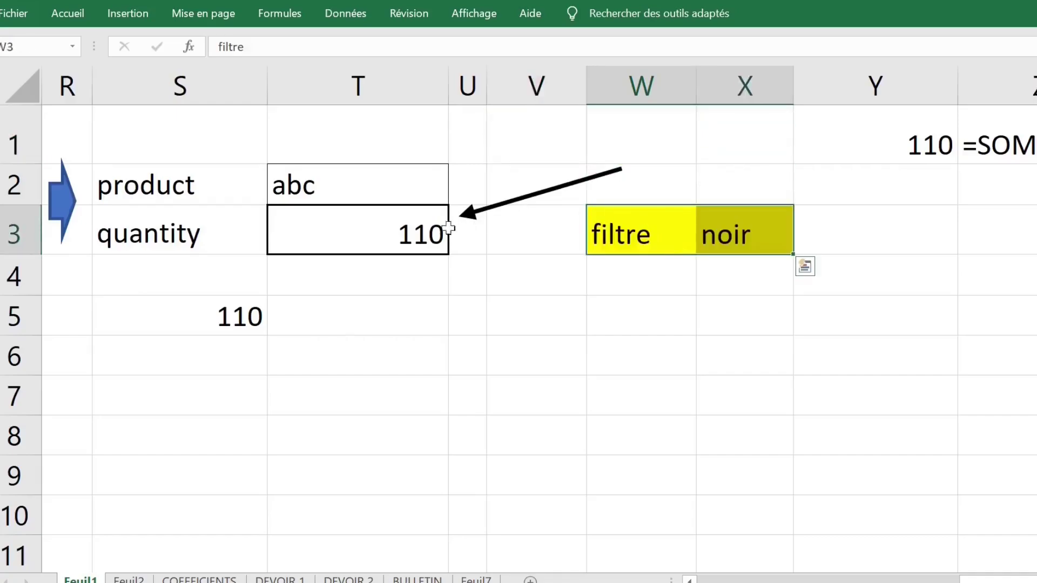
Check which filter cell the T3 formula references, leaving the formula unedited.
left_click(398, 227)
double_click(398, 228)
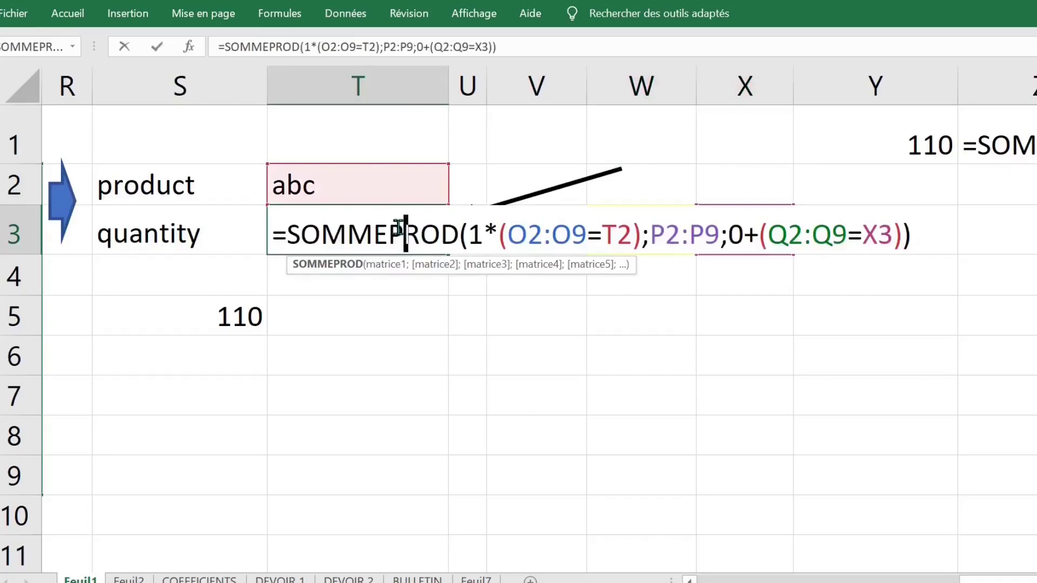
key("Escape")
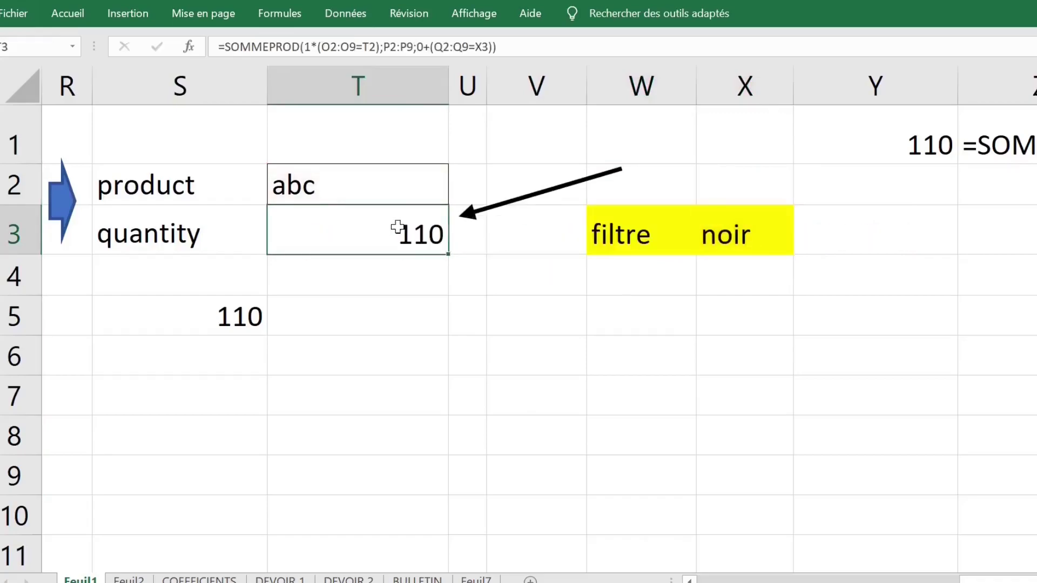
Delete the black arrow pointing to the quantity cell and narrow columns V and Y.
left_click(597, 179)
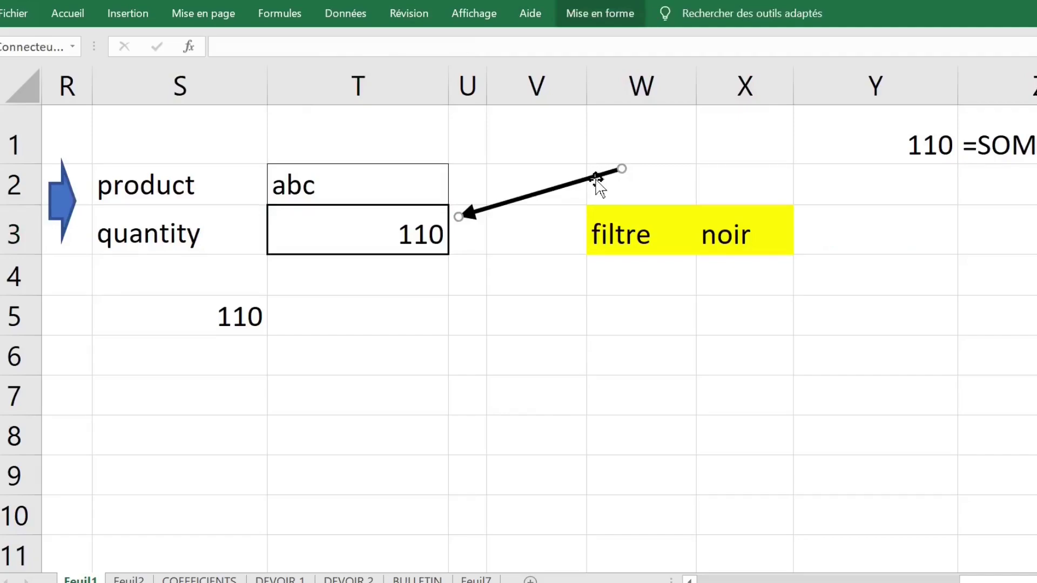
key("Delete")
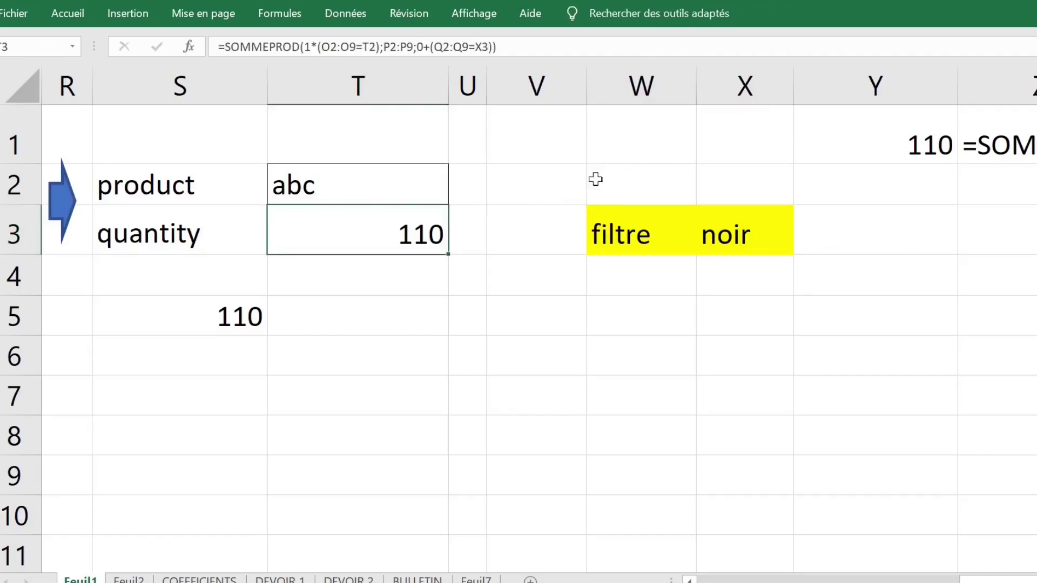
left_click(569, 298)
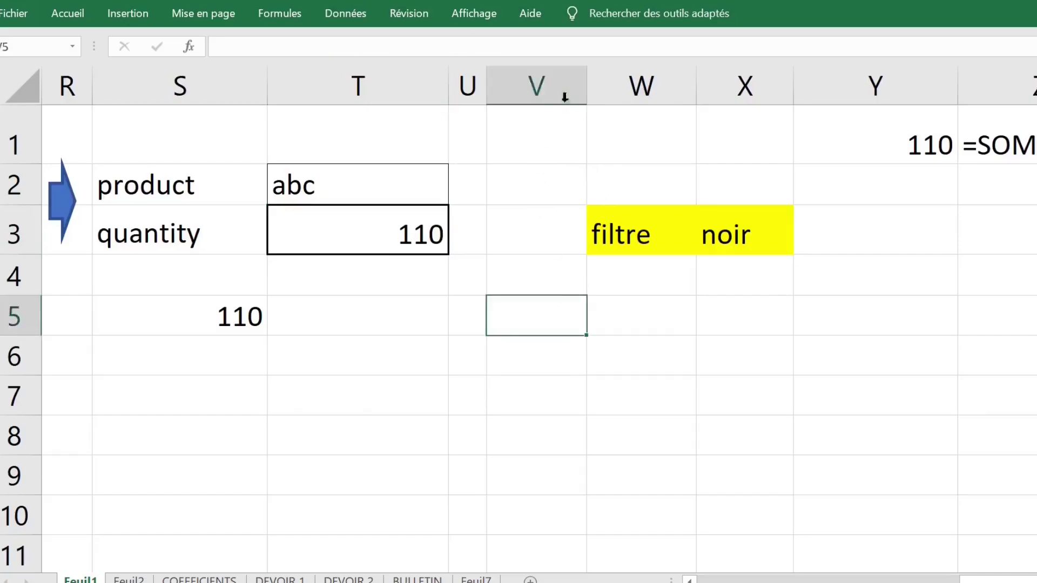
left_click(562, 84)
left_click_drag(583, 76, 511, 76)
Set the product criterion in T2 to xyz.
left_click(387, 185)
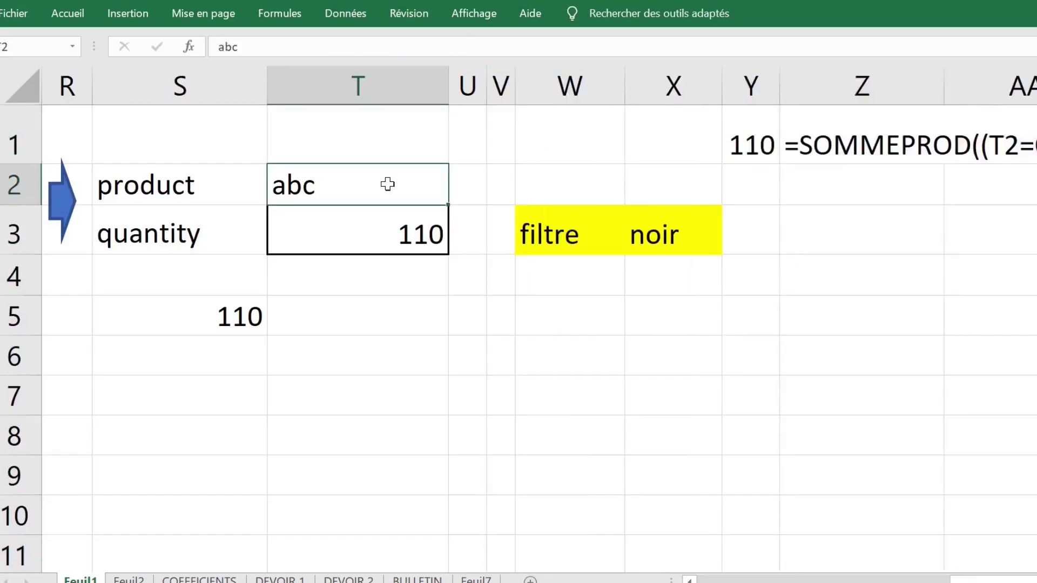
type("xyz")
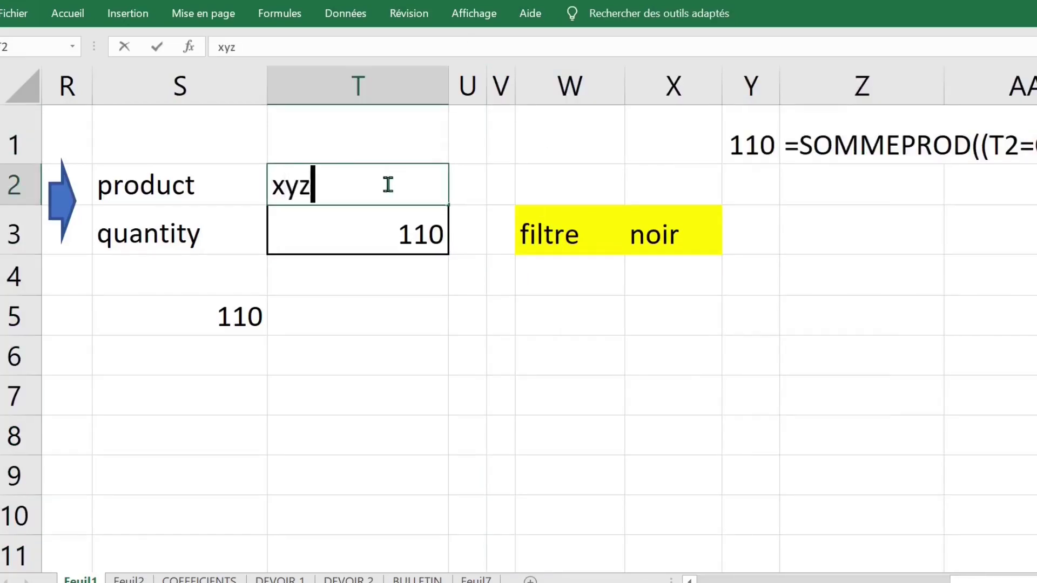
key("Return")
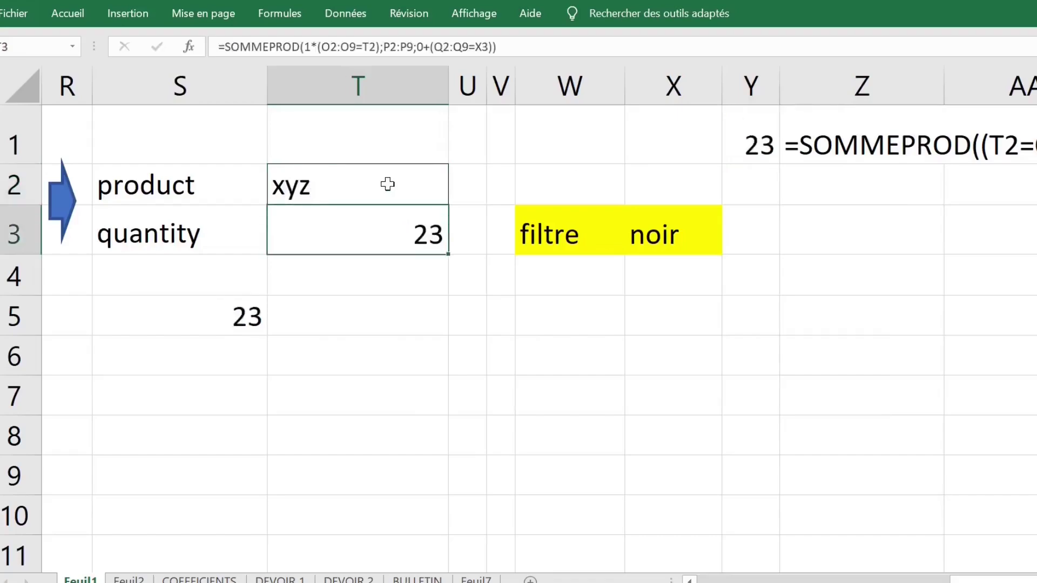
Examine the xyz rows of the product table in O:Q, comparing their quantities and colors with the filtered total.
left_click(326, 311)
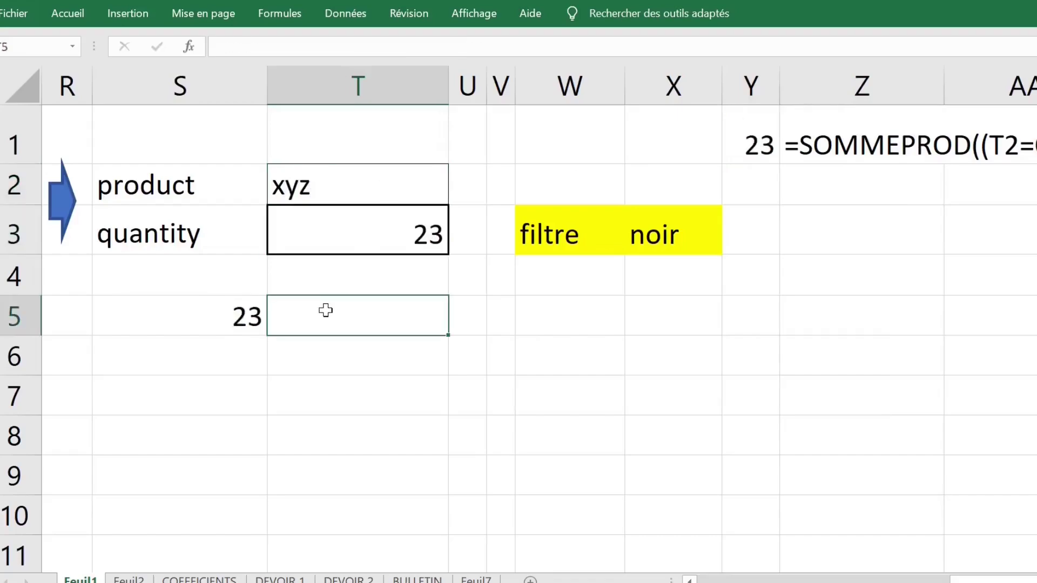
key("Left")
key("Left")
key("Left")
key("Left")
key("Left")
key("Left")
key("Left")
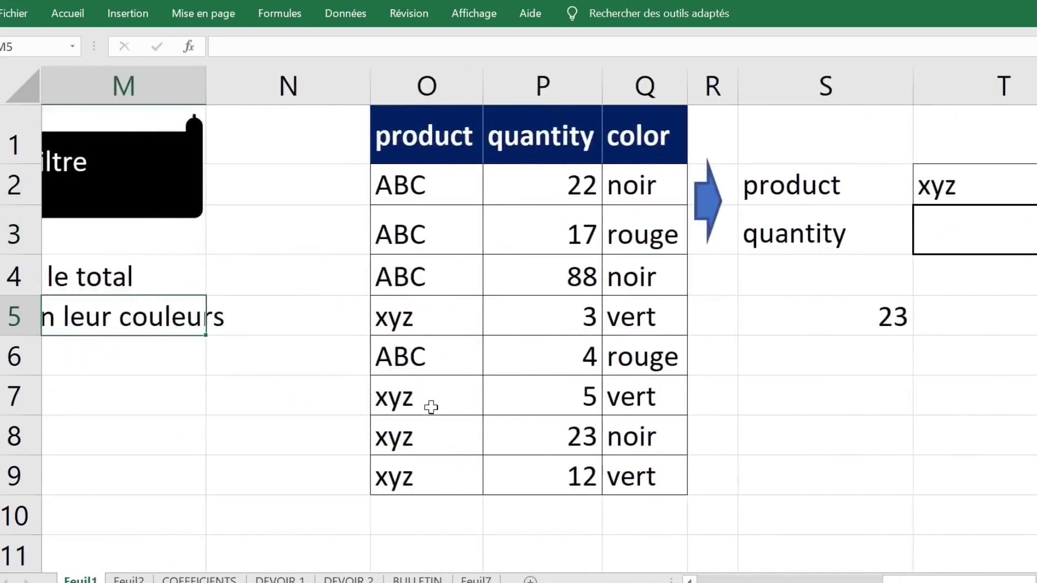
left_click_drag(405, 438, 630, 428)
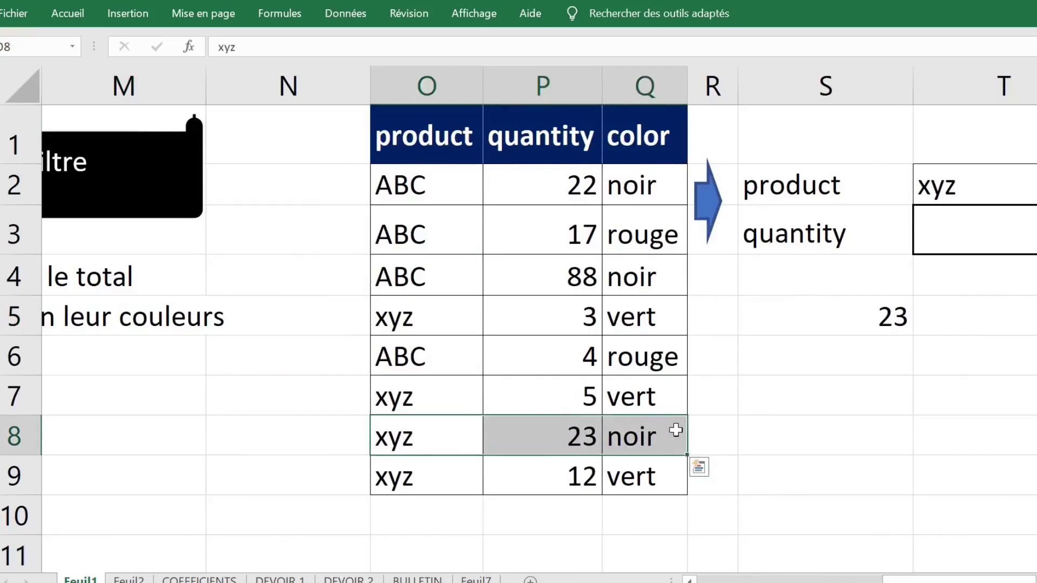
left_click_drag(421, 317, 637, 317)
left_click_drag(428, 405, 615, 398)
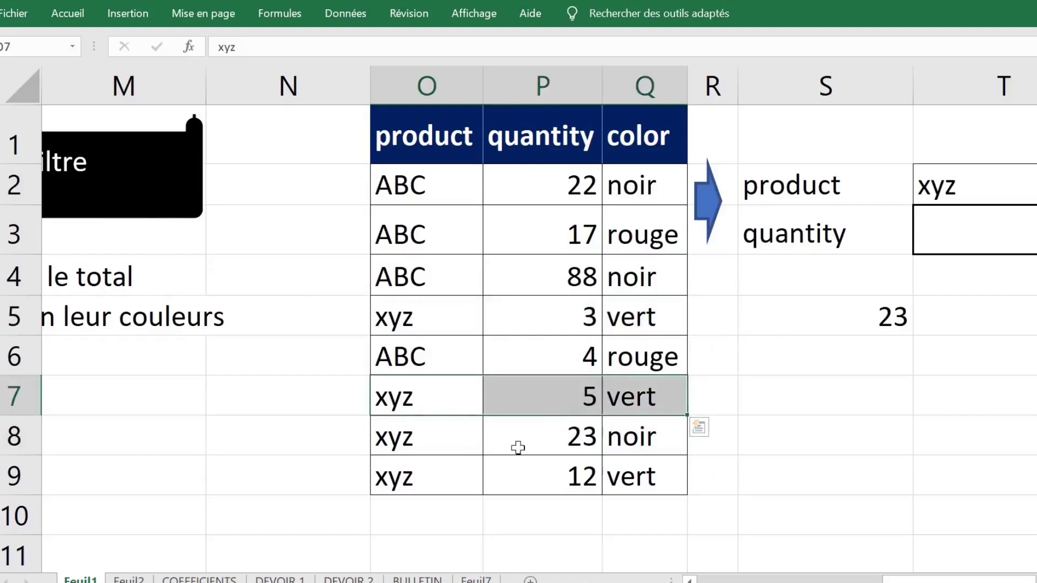
left_click_drag(424, 479, 628, 477)
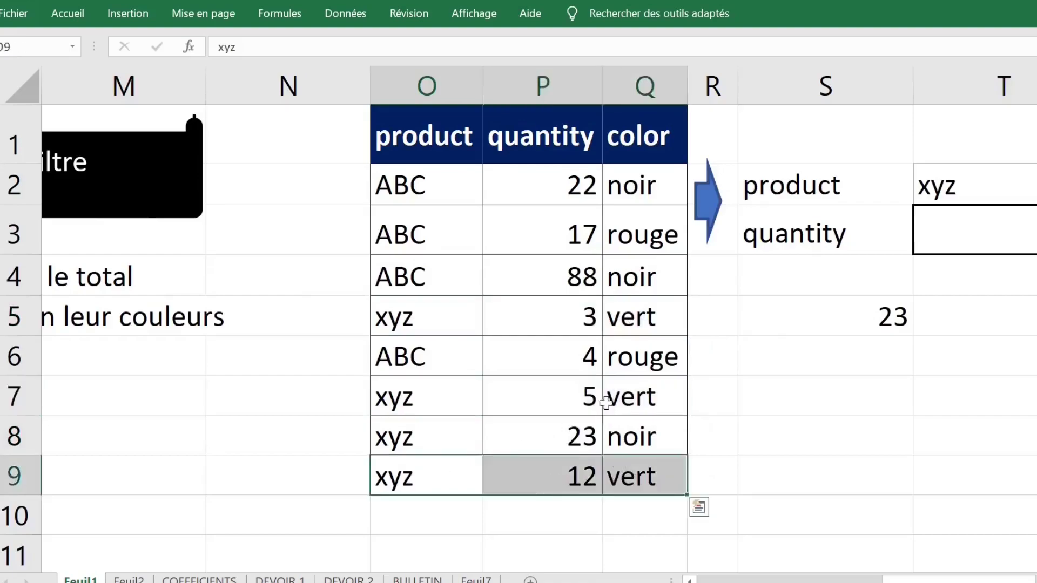
left_click(578, 316)
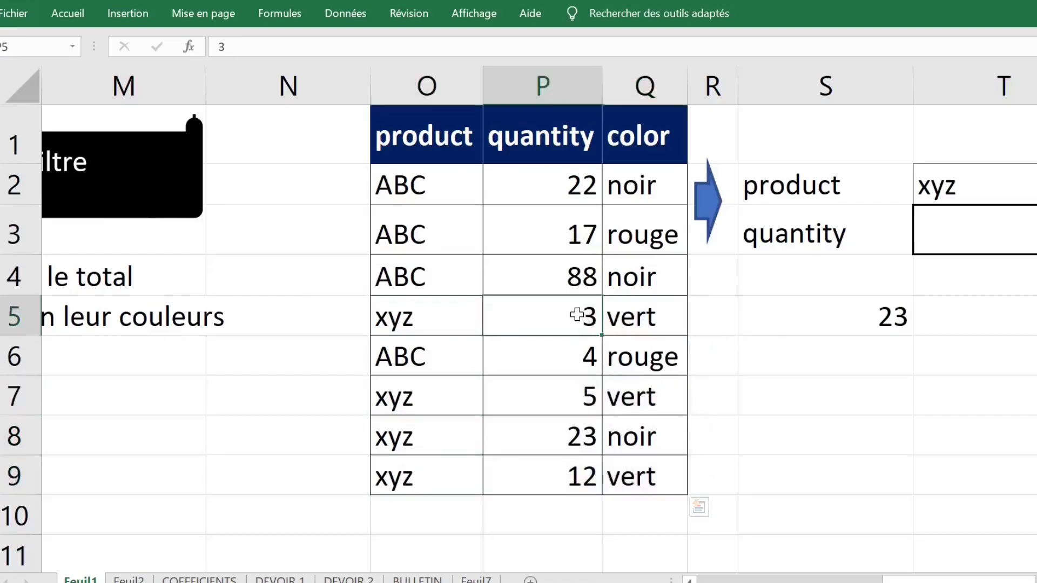
left_click(578, 400)
left_click(593, 469)
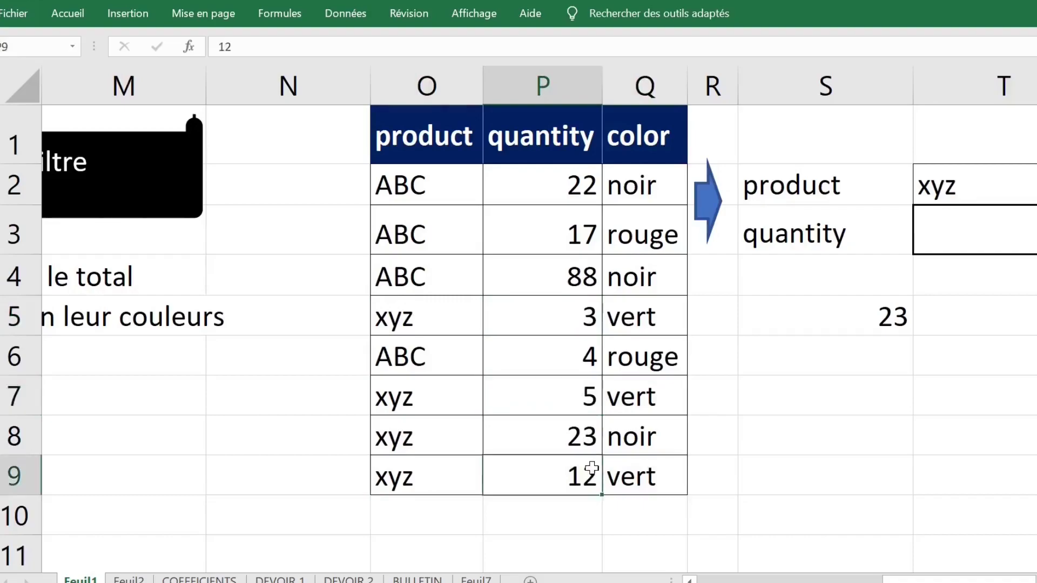
Set the color filter in X3 to vert.
key("Right")
key("Right")
key("Right")
key("Right")
key("Right")
key("Right")
key("Right")
key("Right")
key("Right")
key("Right")
key("Right")
key("Right")
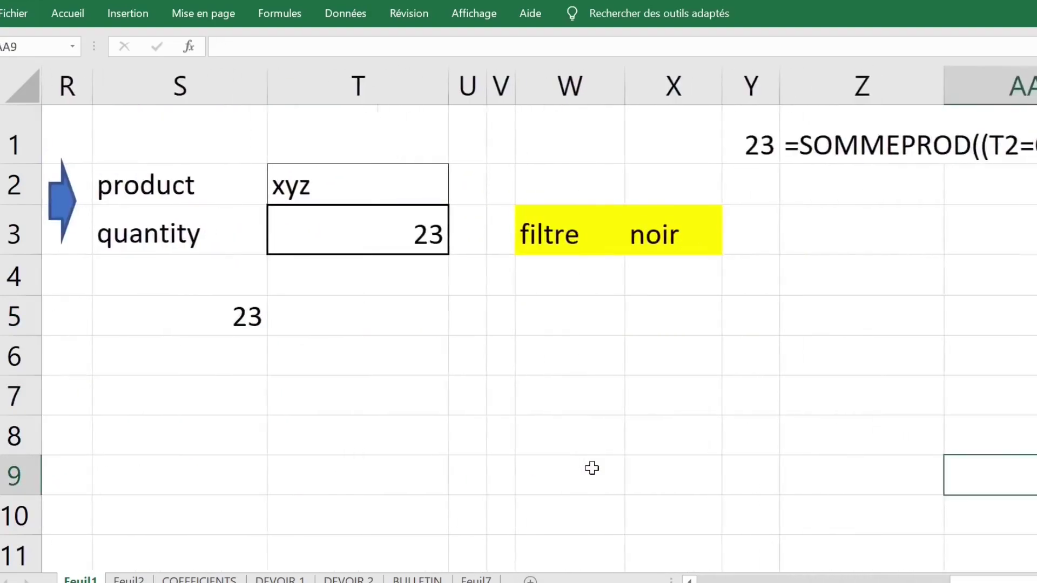
left_click(673, 223)
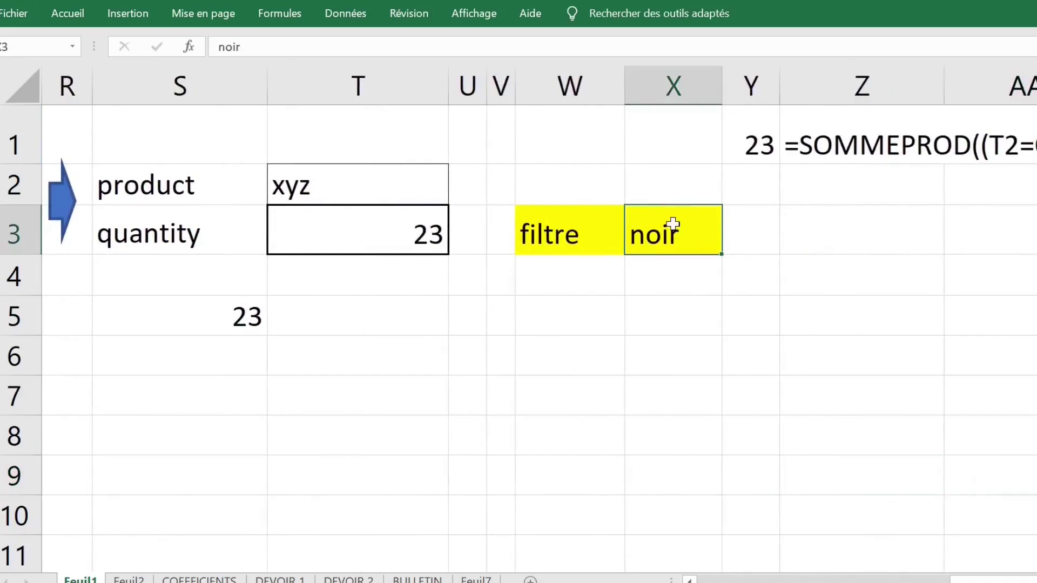
type("vert")
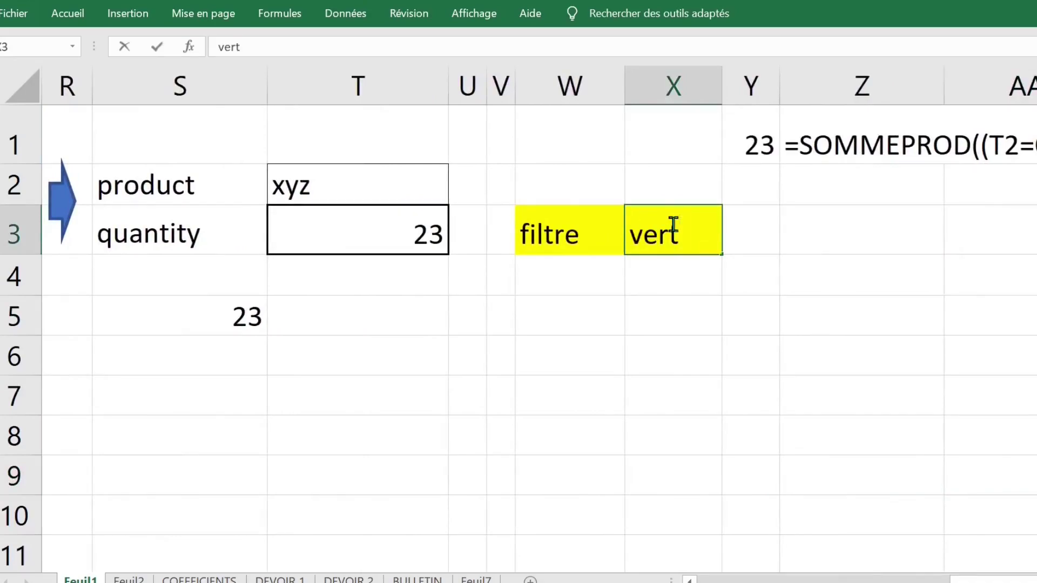
key("Return")
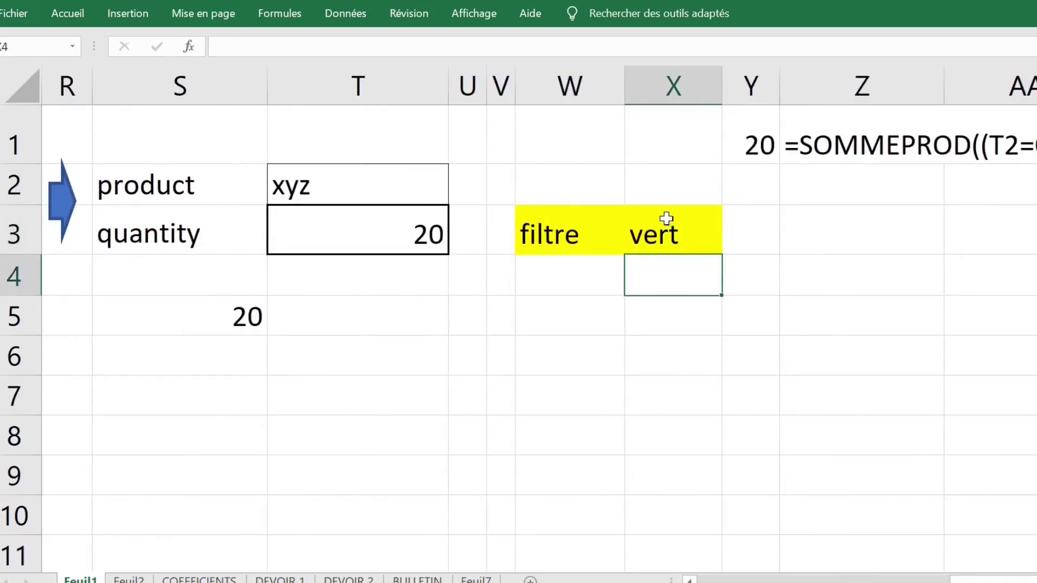
Start a data validation rule for filter cell X3 that allows a list (Liste).
left_click(659, 219)
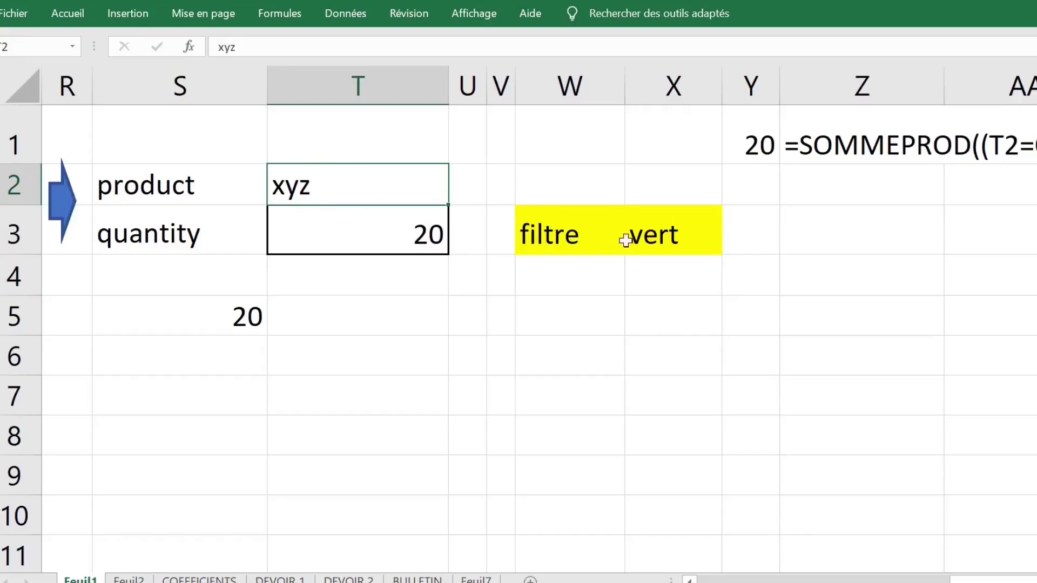
left_click(660, 239)
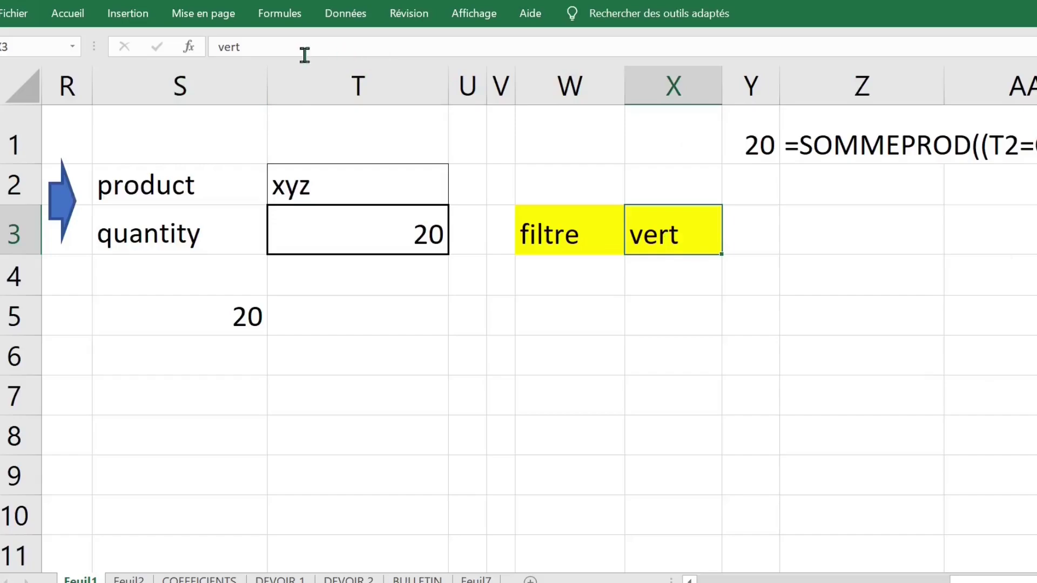
left_click(302, 16)
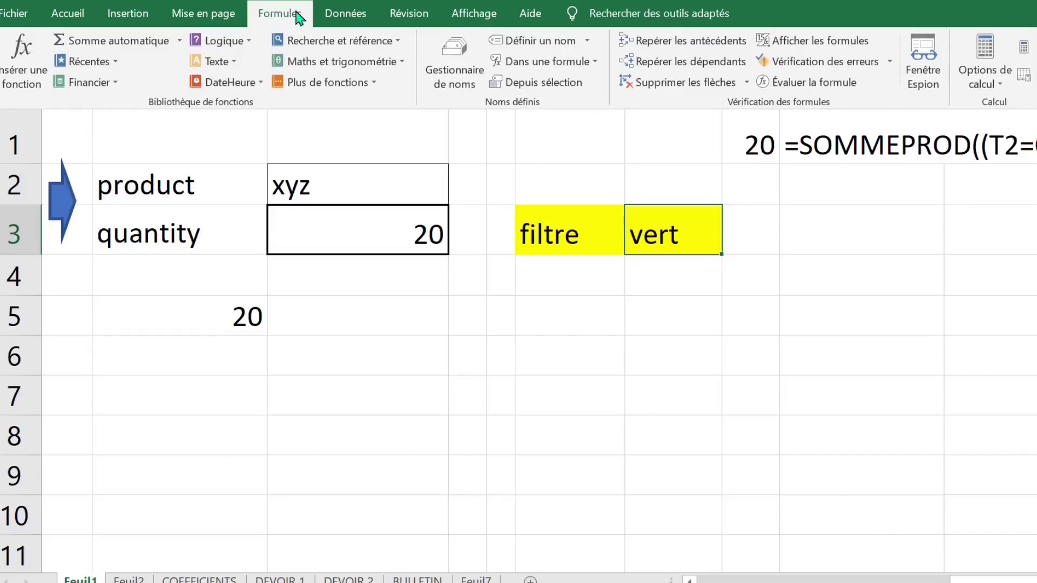
left_click(345, 15)
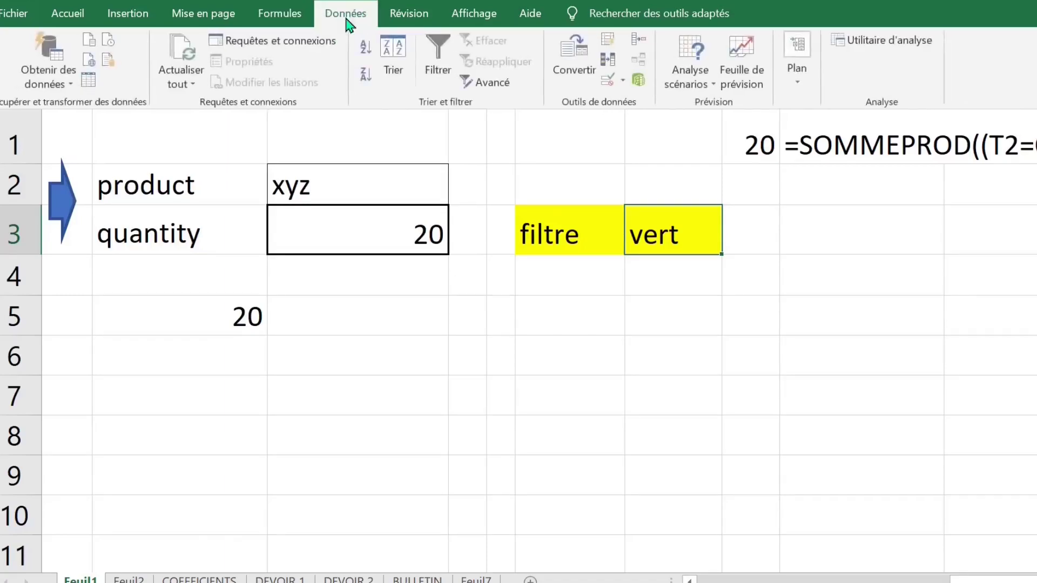
left_click(607, 80)
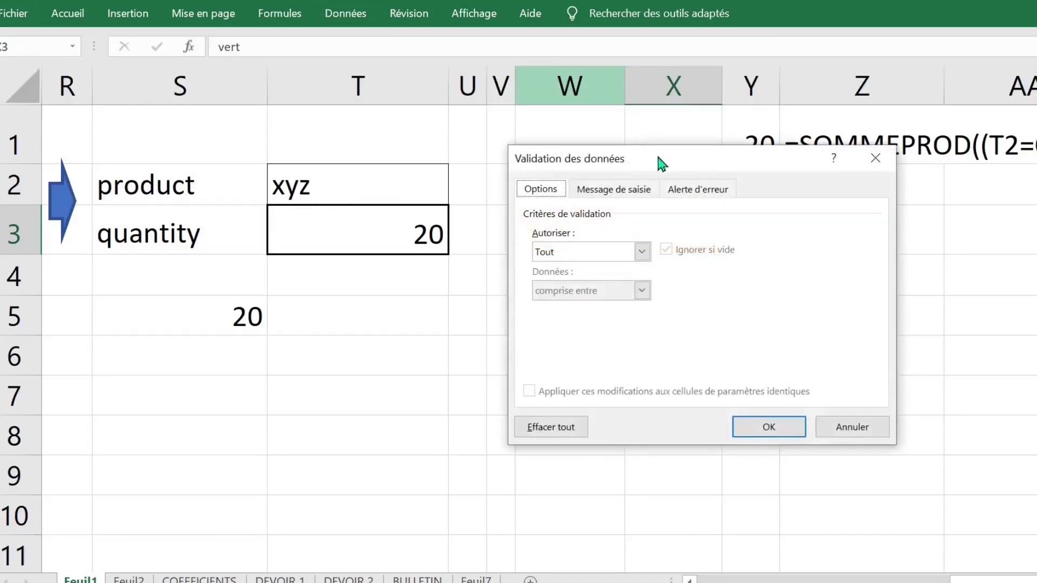
left_click_drag(669, 171, 729, 79)
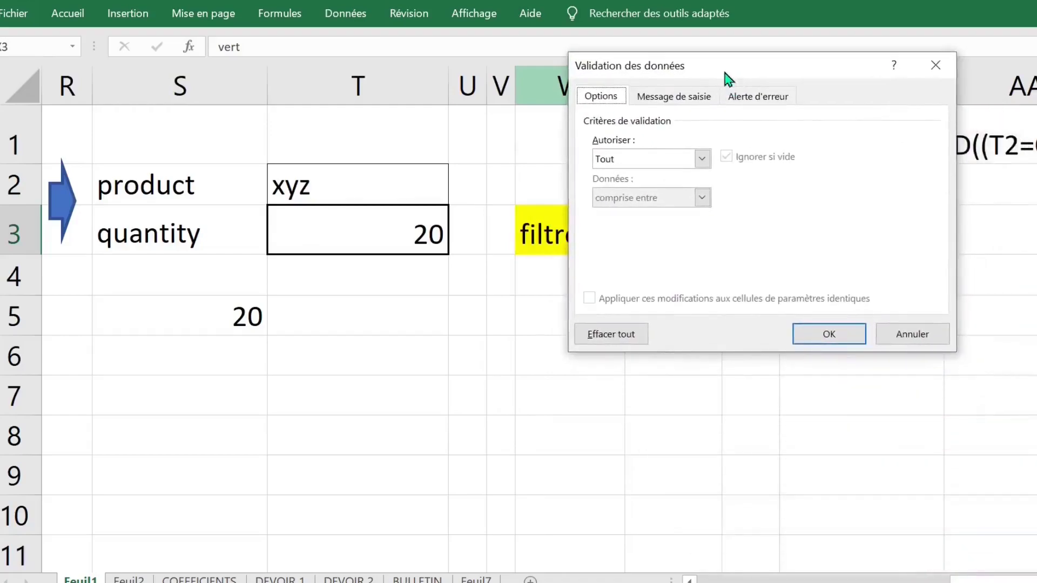
left_click(704, 162)
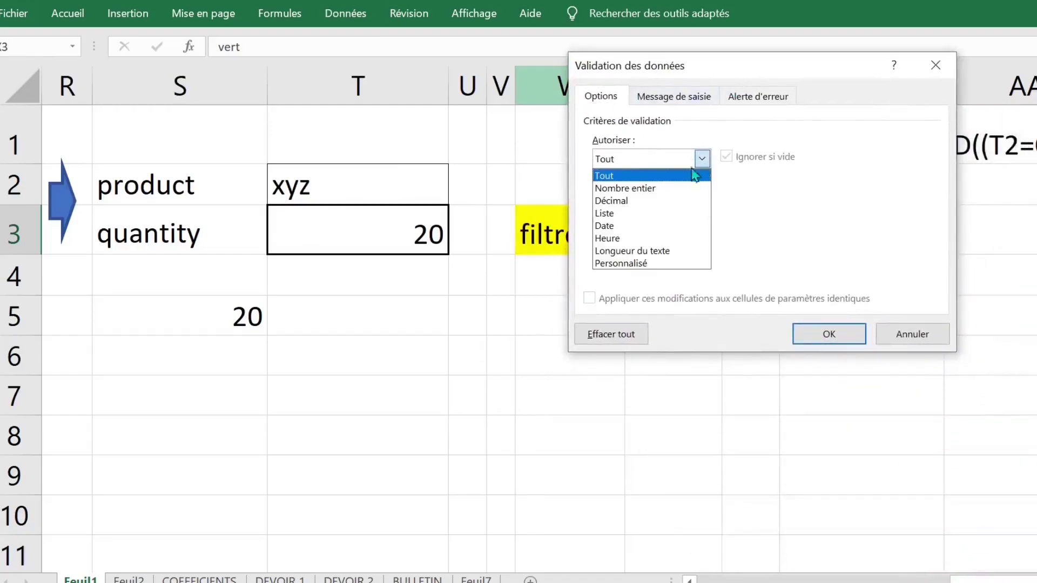
left_click(672, 213)
left_click(614, 235)
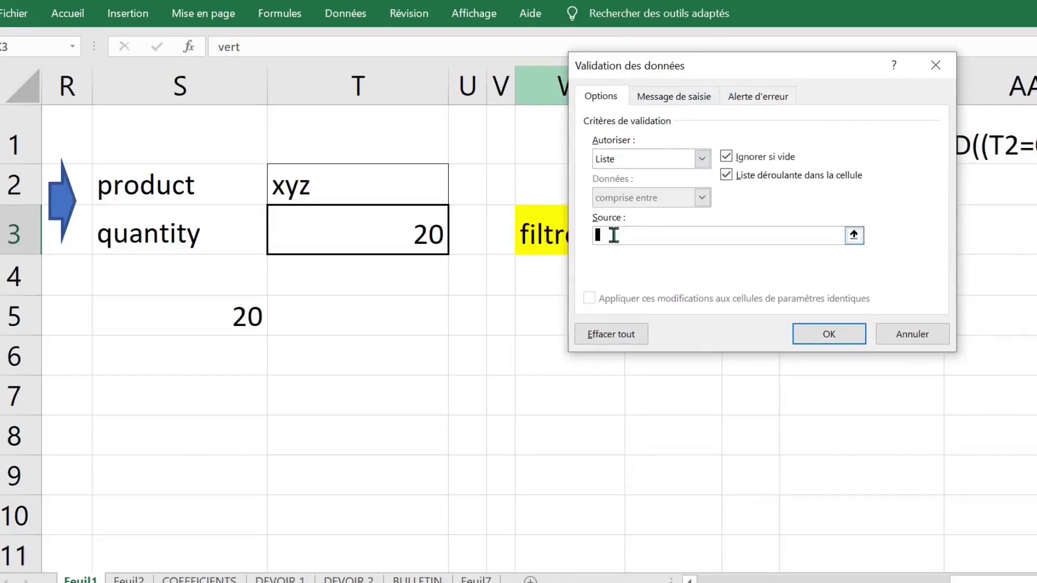
Enter vert;noir as the list source for X3 and apply the validation.
left_click_drag(726, 70, 314, 79)
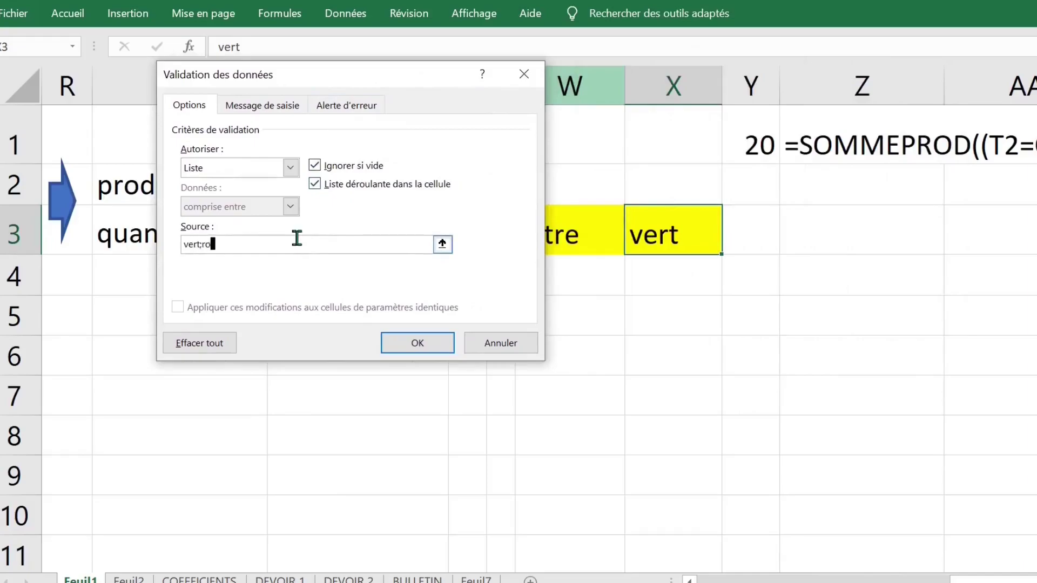
type("ge")
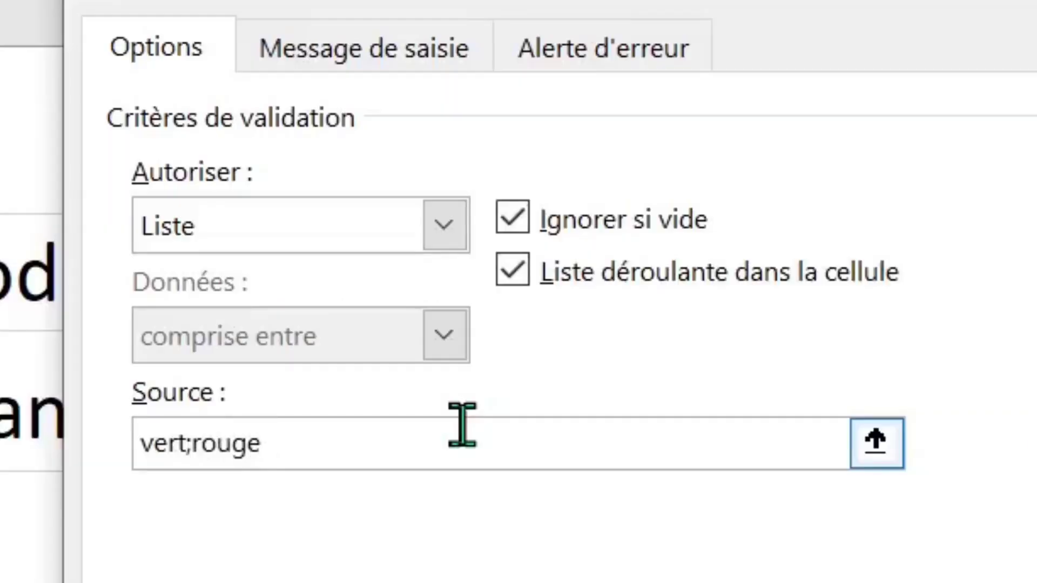
key("BackSpace")
key("BackSpace")
key("BackSpace")
key("BackSpace")
key("BackSpace")
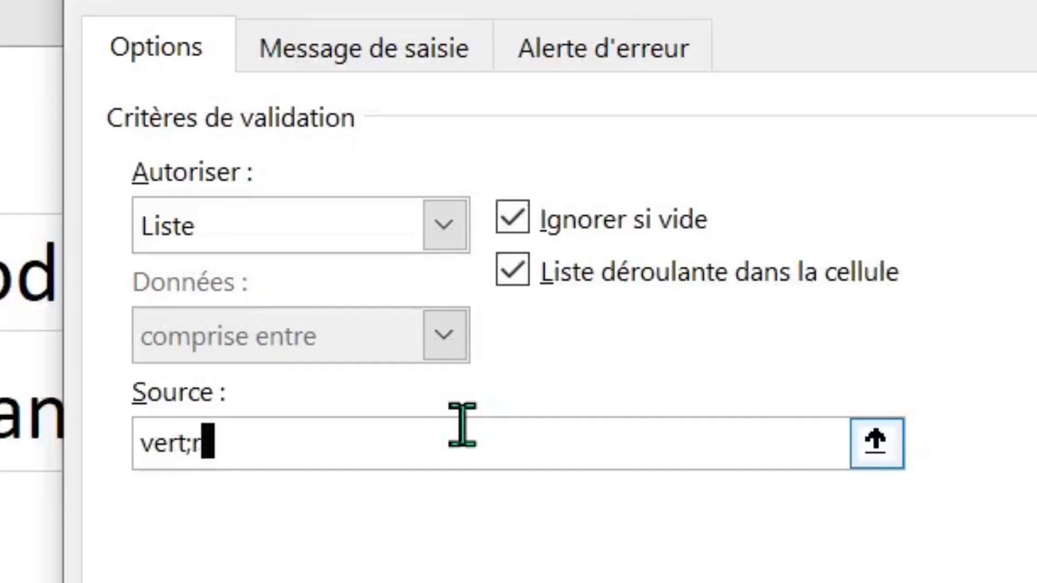
type("noir")
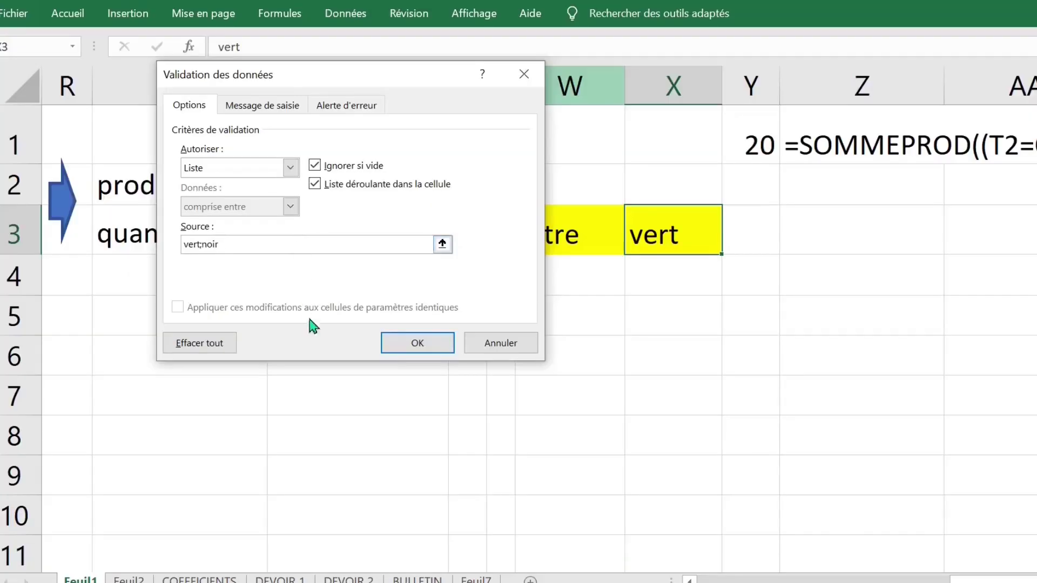
left_click(413, 344)
left_click(756, 356)
Choose noir from the drop-down list in filter cell X3.
left_click(697, 246)
left_click(729, 246)
left_click(622, 296)
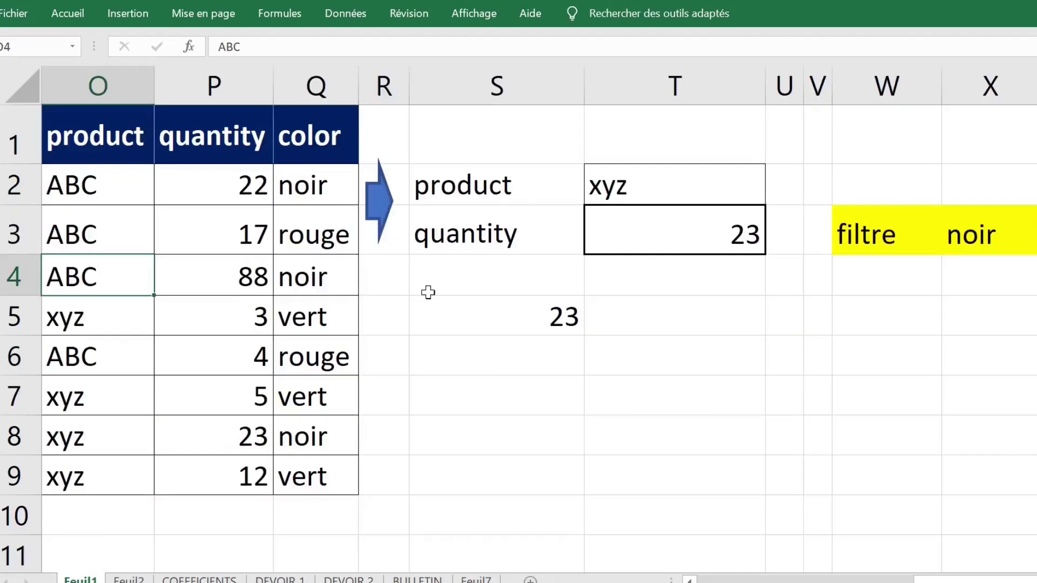
Extend the validation list source of X3 to vert;noir;noir and apply it.
left_click(982, 235)
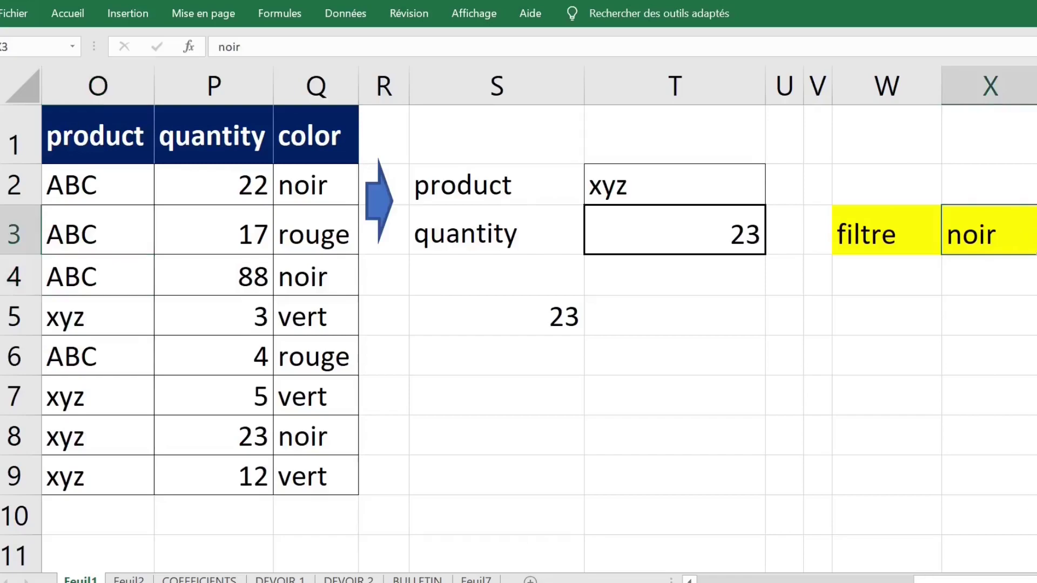
scroll(836, 337, "right", 2)
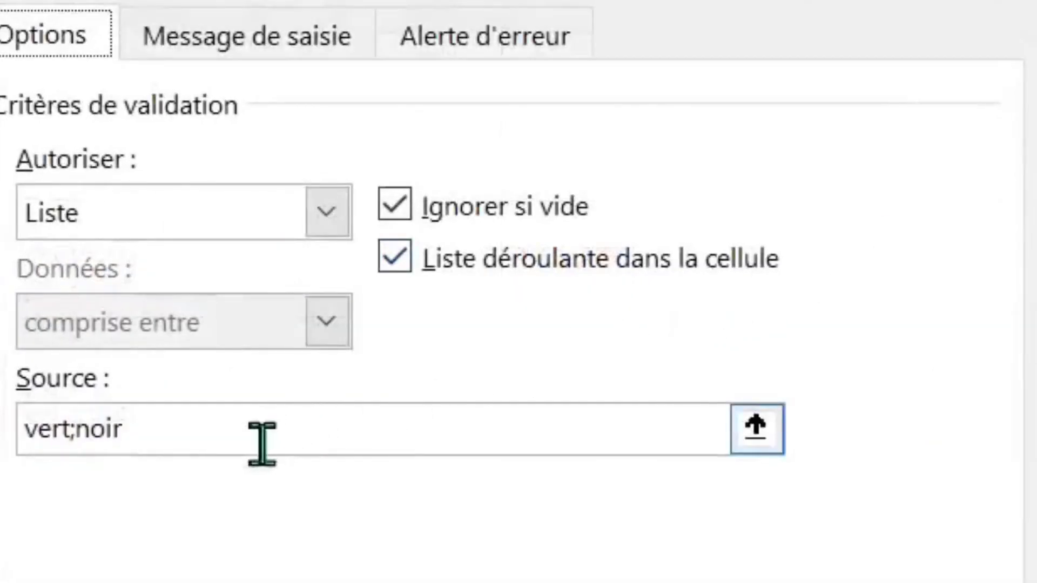
left_click(234, 440)
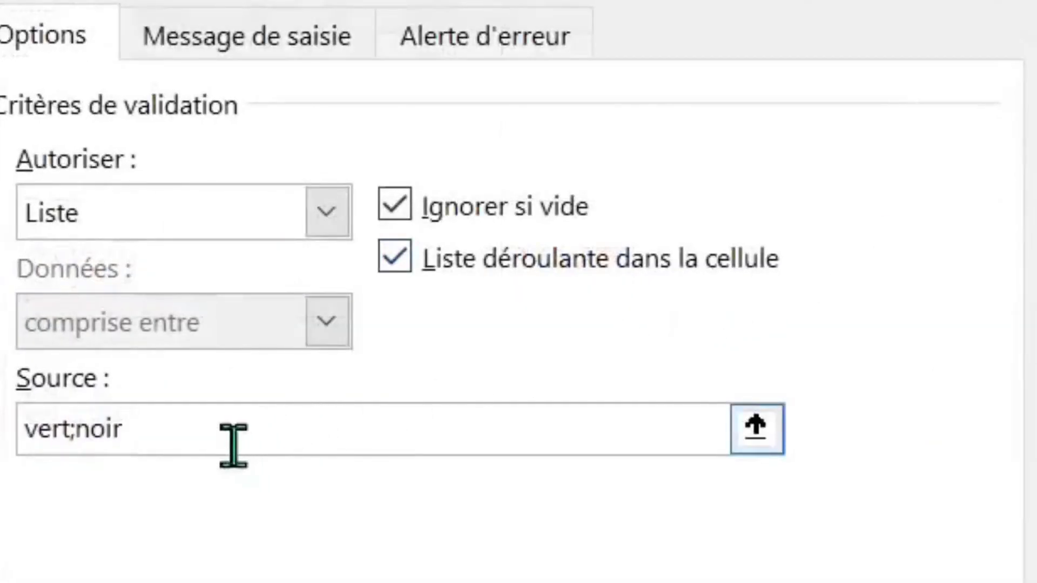
type(";noi")
type("rouge")
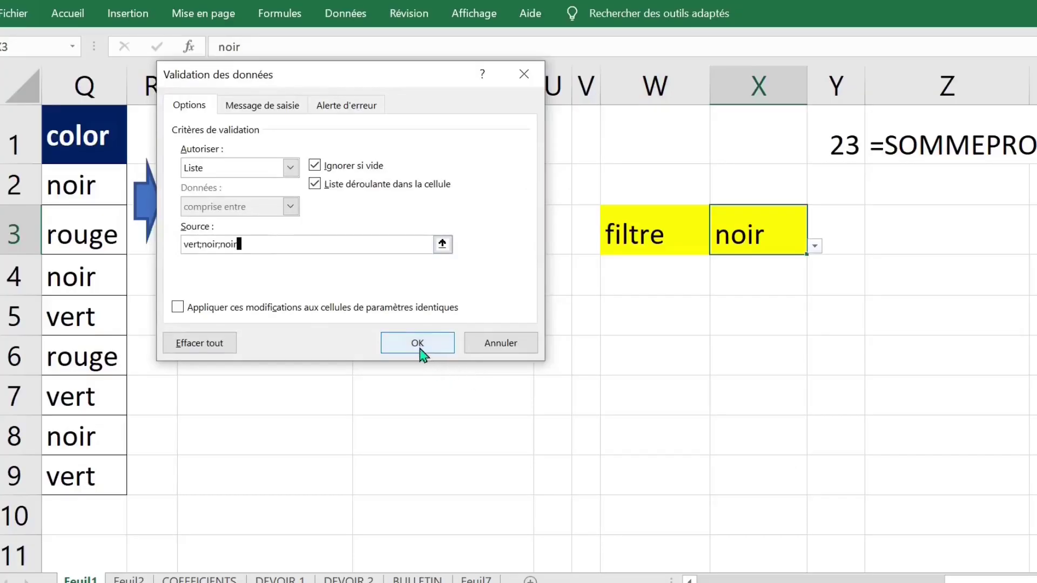
left_click(424, 350)
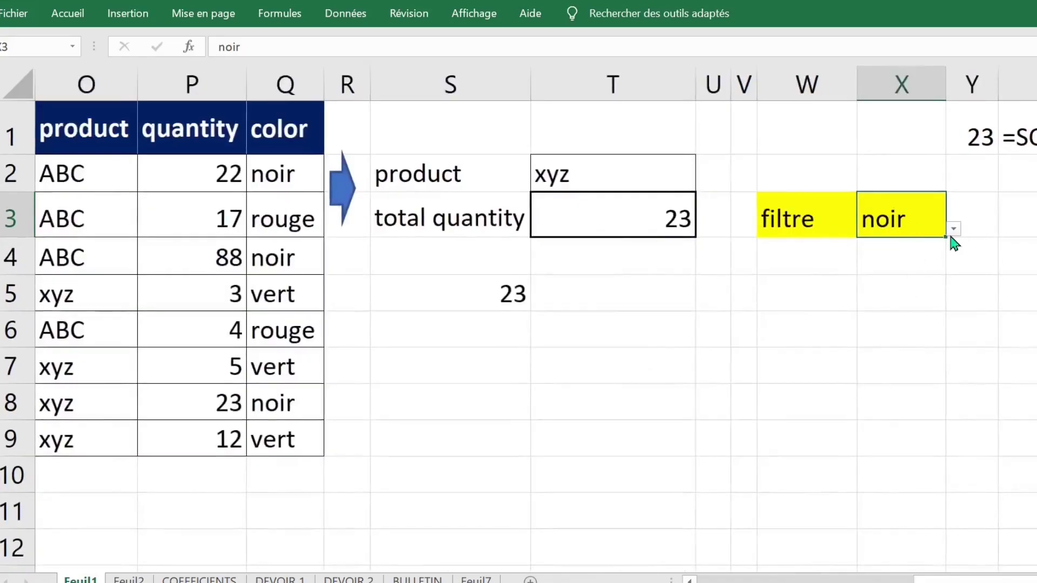
Test the X3 drop-down list by choosing vert and the last noir entry, and reopen the list.
left_click(954, 229)
left_click(891, 250)
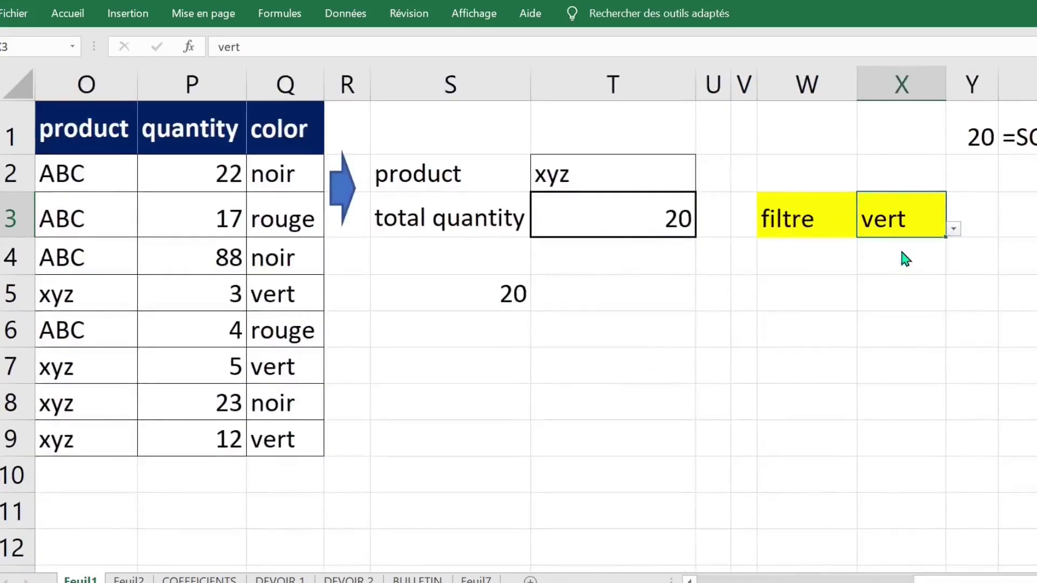
left_click(954, 229)
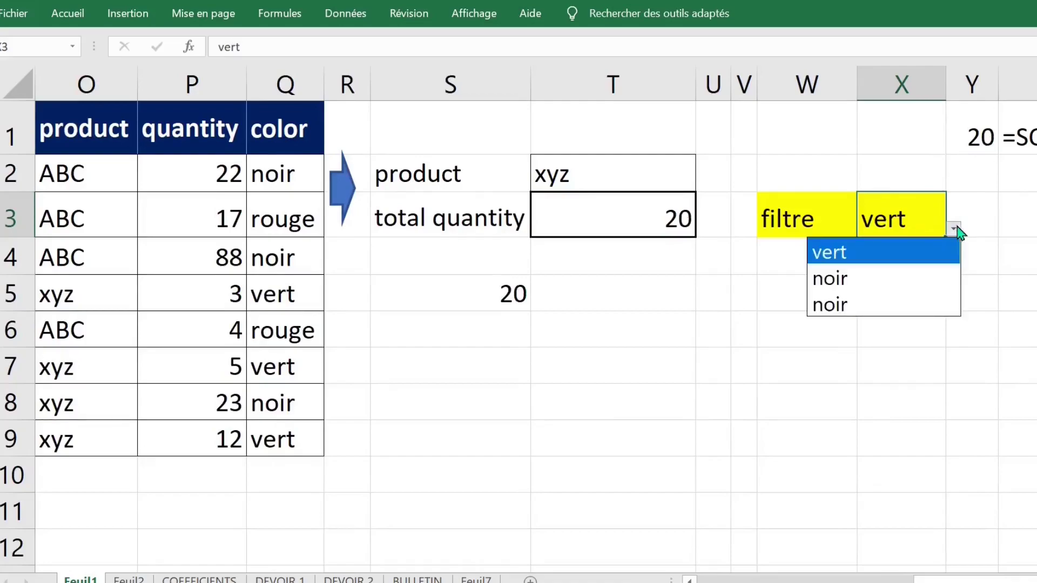
left_click(878, 308)
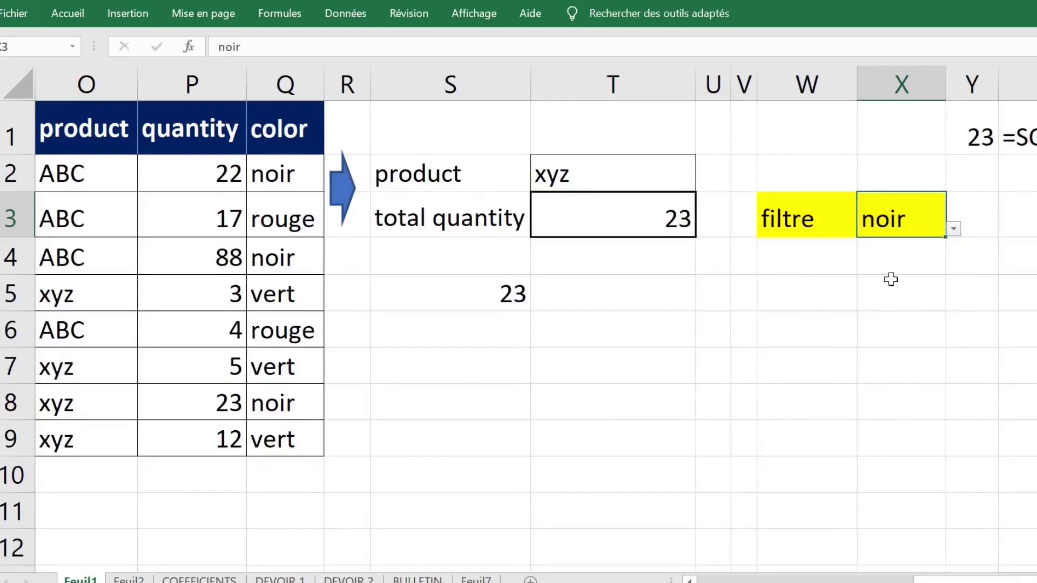
left_click(954, 229)
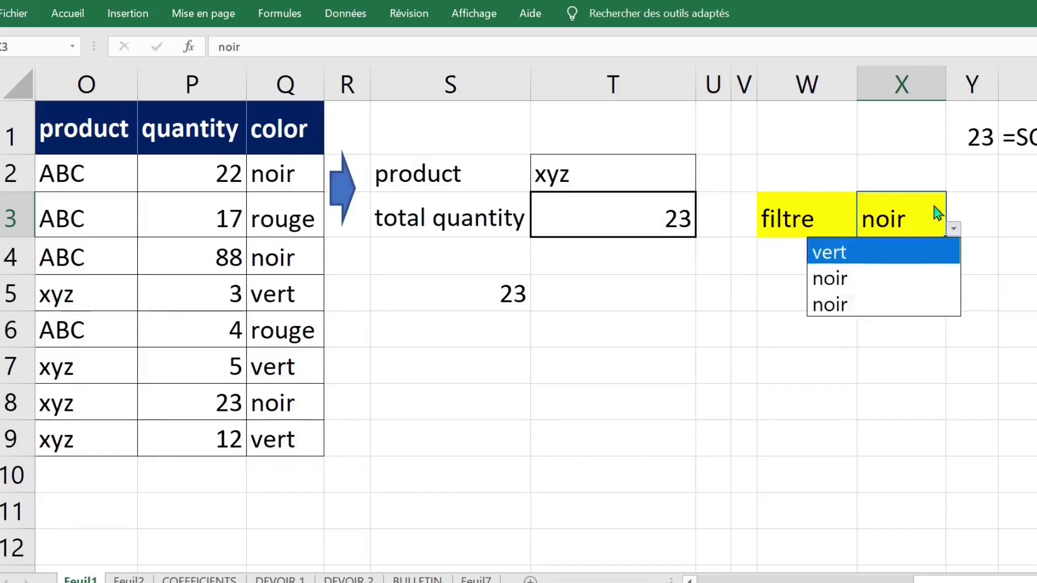
Replace the last entry in X3's validation list source with rouge, making it vert;noir;rouge.
left_click(901, 221)
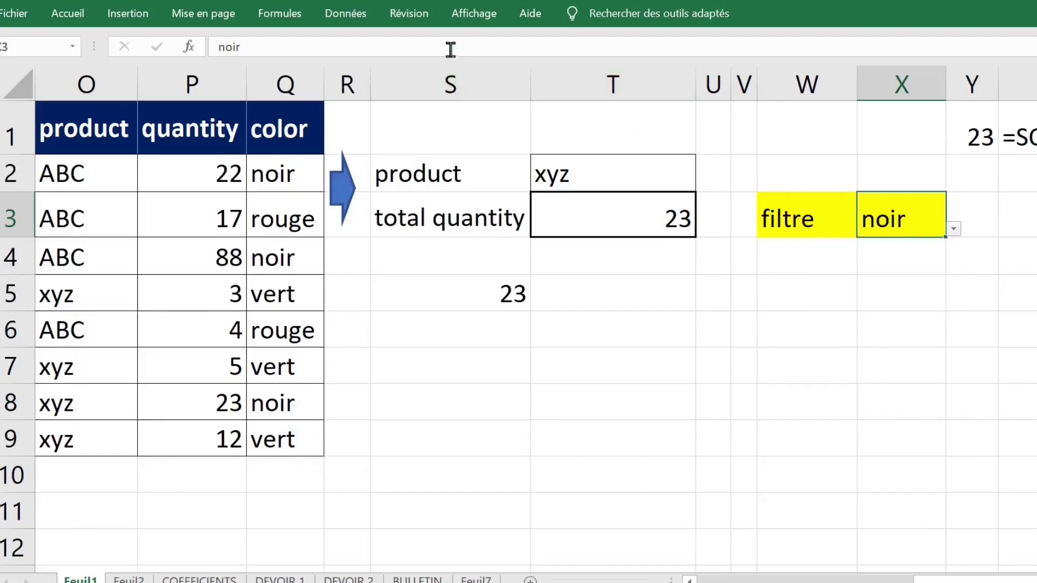
left_click(357, 16)
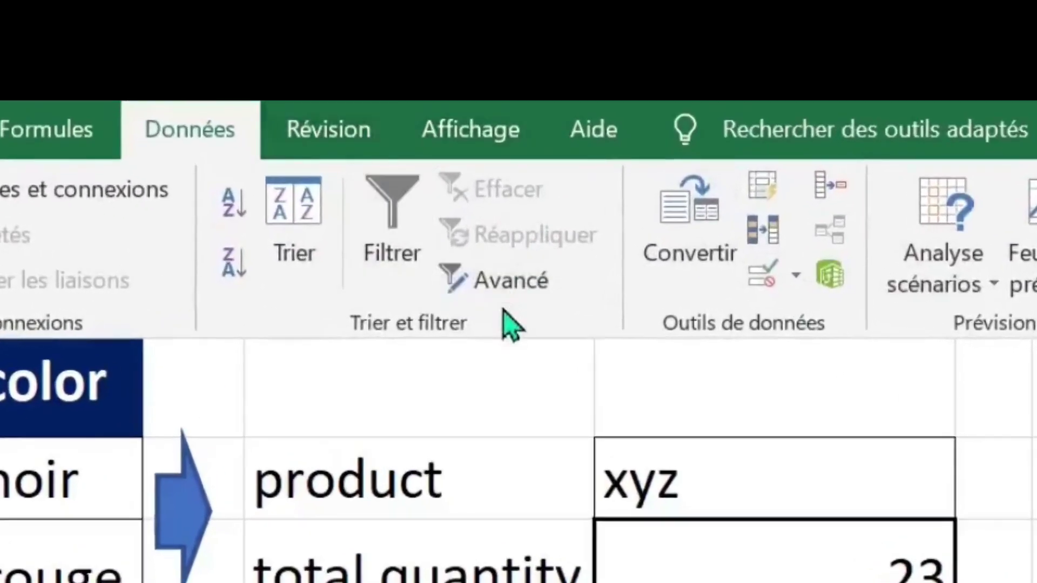
left_click(759, 276)
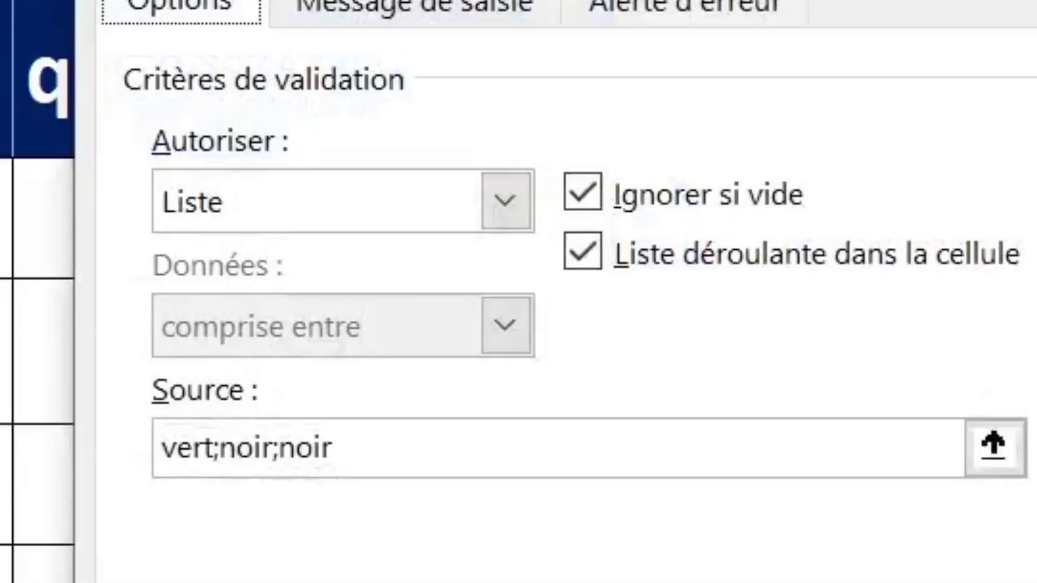
left_click(440, 467)
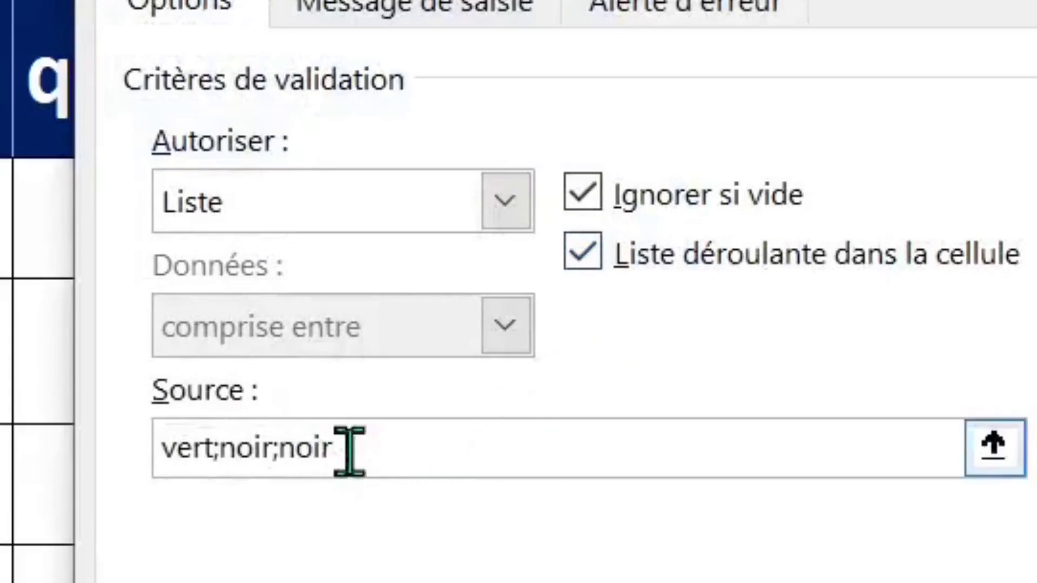
double_click(320, 449)
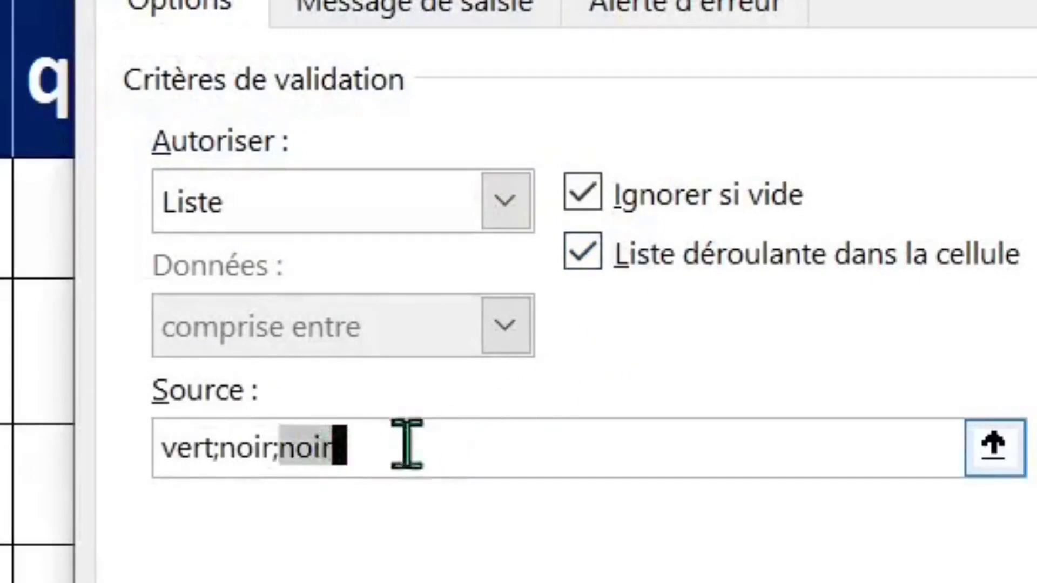
type("rouge")
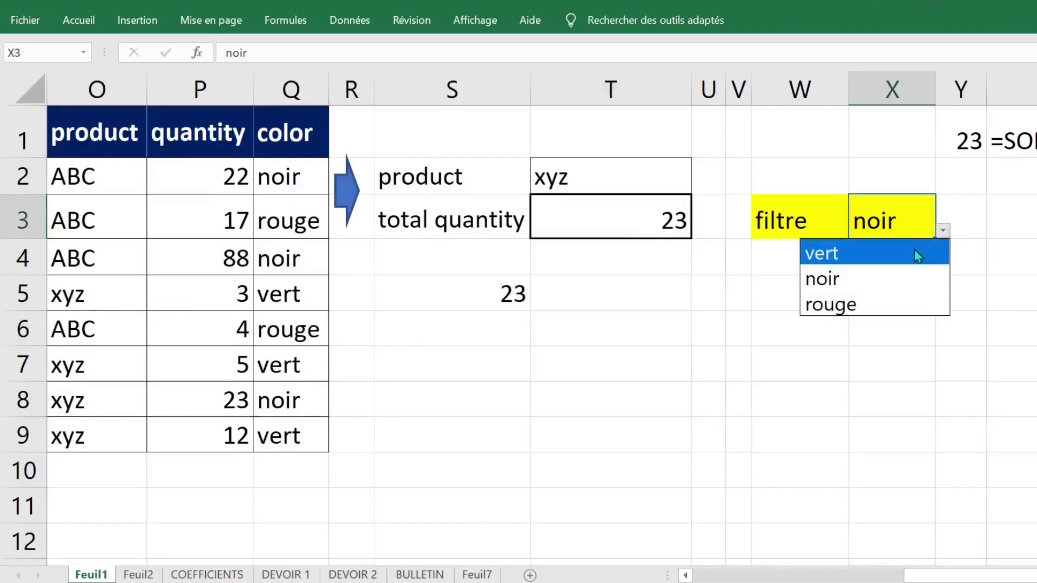
Switch the X3 filter through vert and noir to rouge using its drop-down list.
left_click(922, 251)
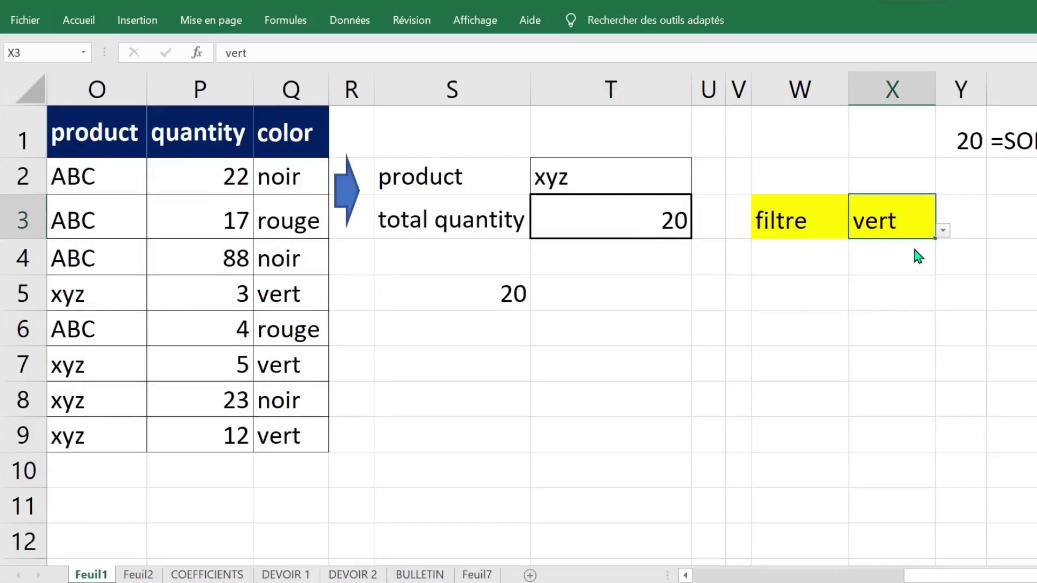
left_click(943, 232)
left_click(898, 277)
left_click(943, 232)
left_click(894, 298)
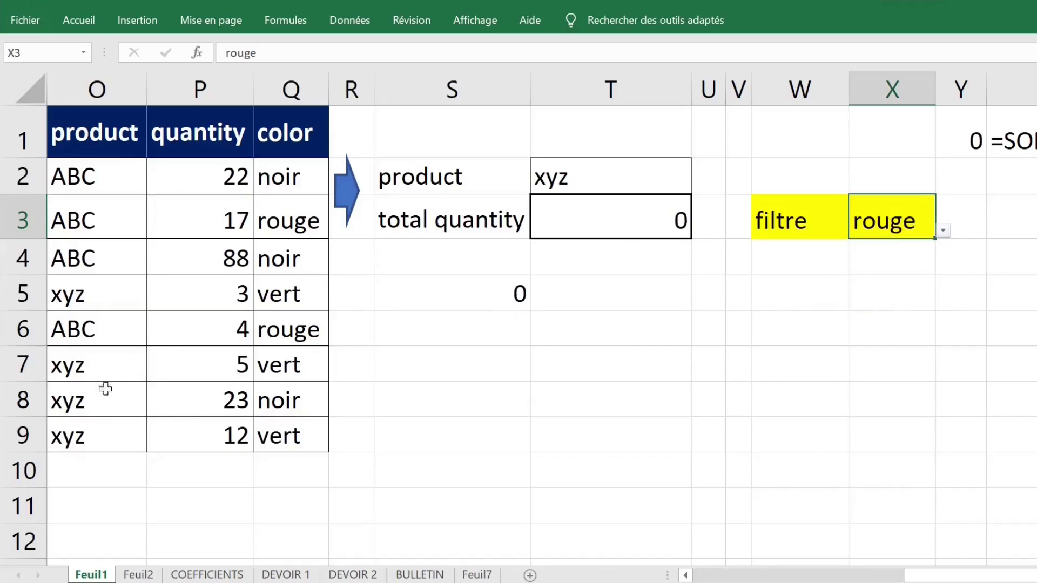
Set the product criterion in T2 to abc.
left_click(593, 182)
double_click(592, 183)
key("BackSpace")
key("BackSpace")
key("BackSpace")
type("abc")
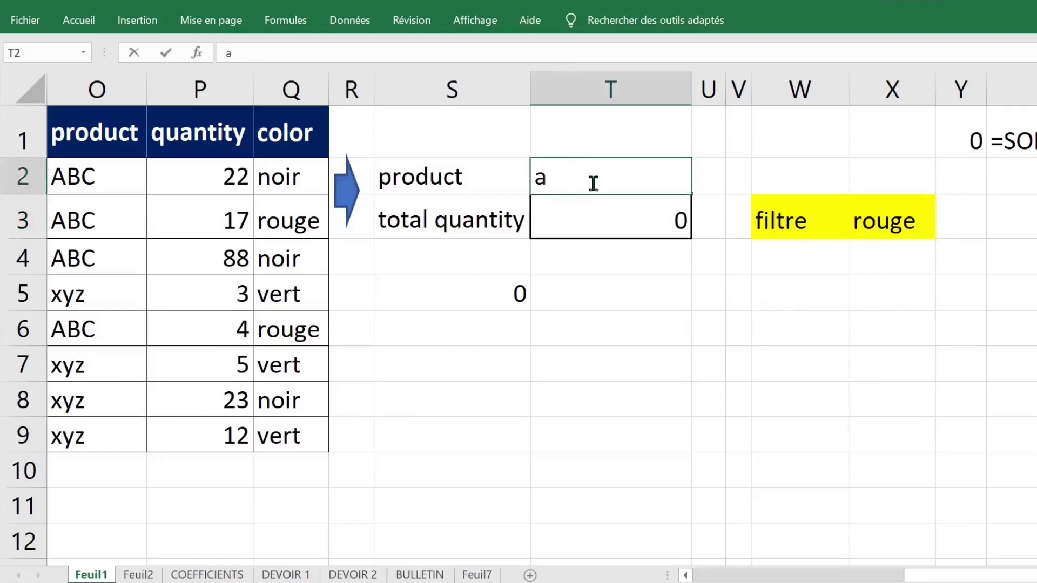
key("Return")
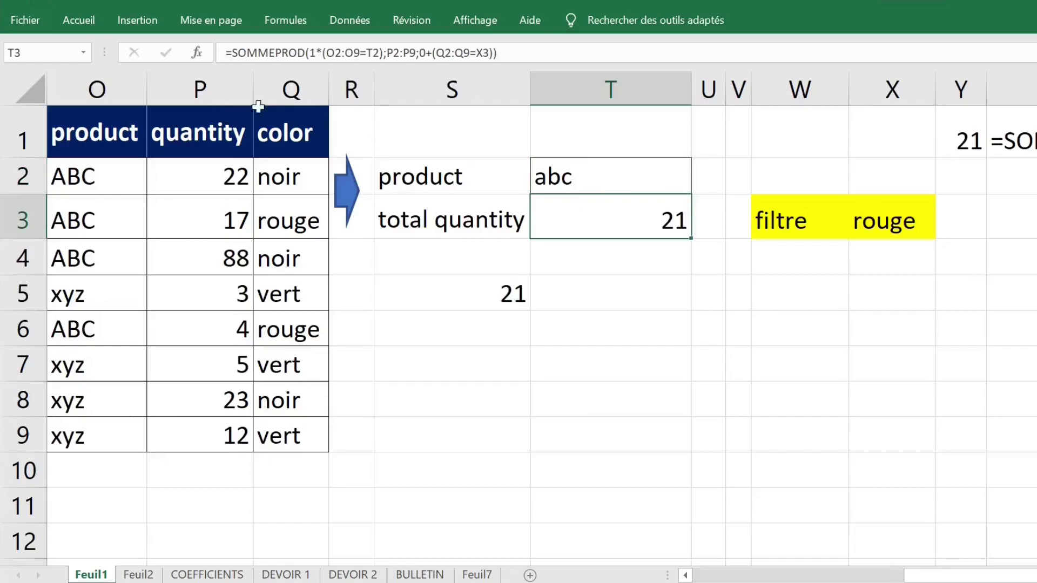
left_click(273, 133)
left_click_drag(273, 133, 267, 408)
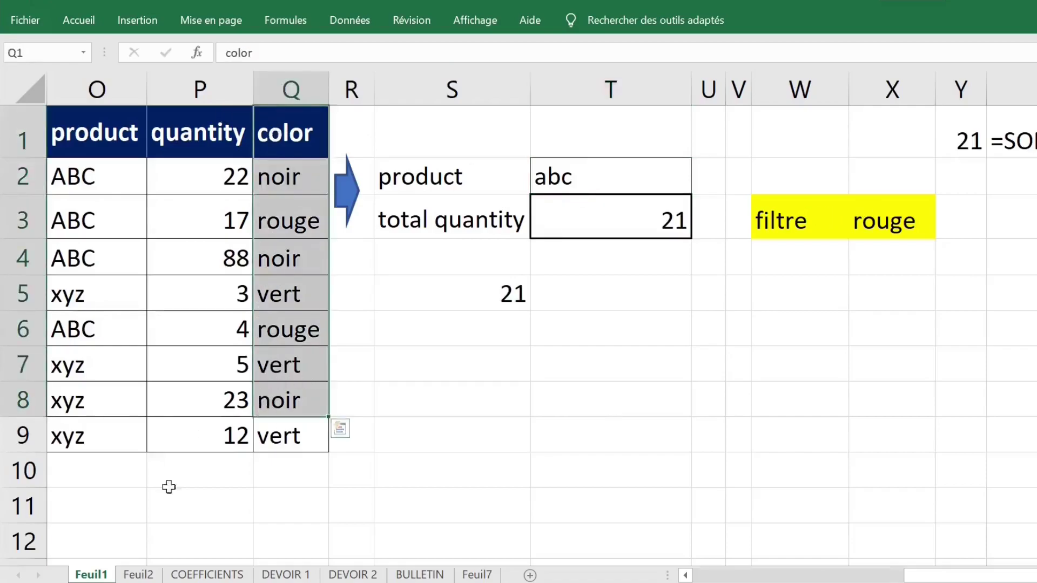
left_click(613, 446)
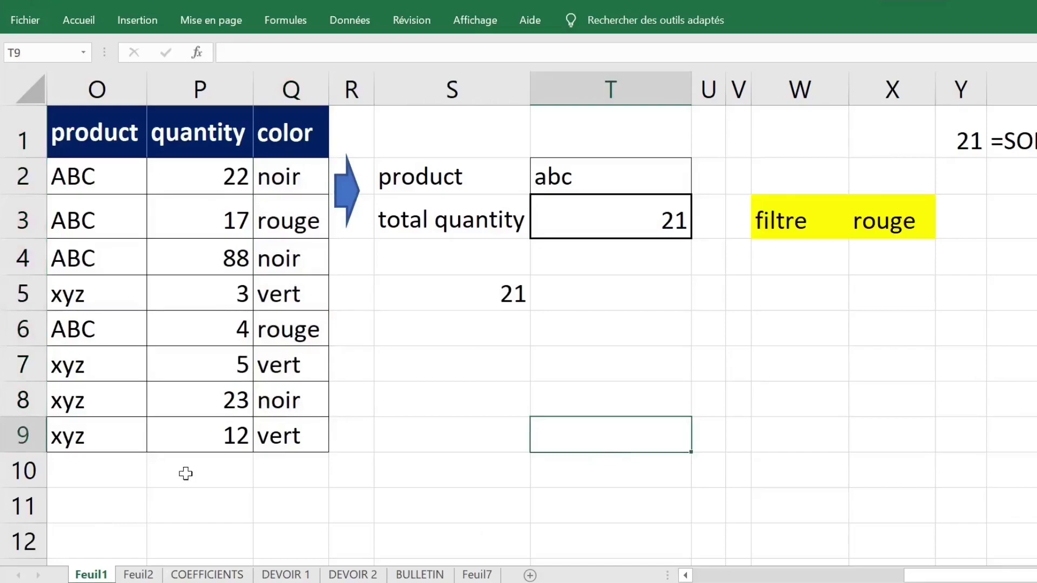
Open sheet Feuil7 and move the channel banner picture down by about one row.
left_click(482, 575)
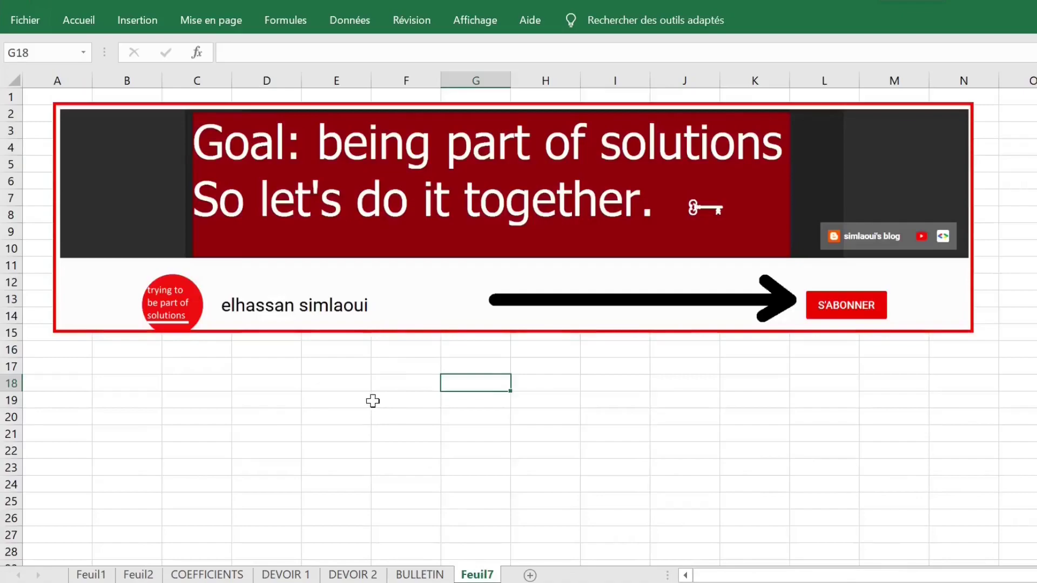
left_click_drag(368, 331, 368, 347)
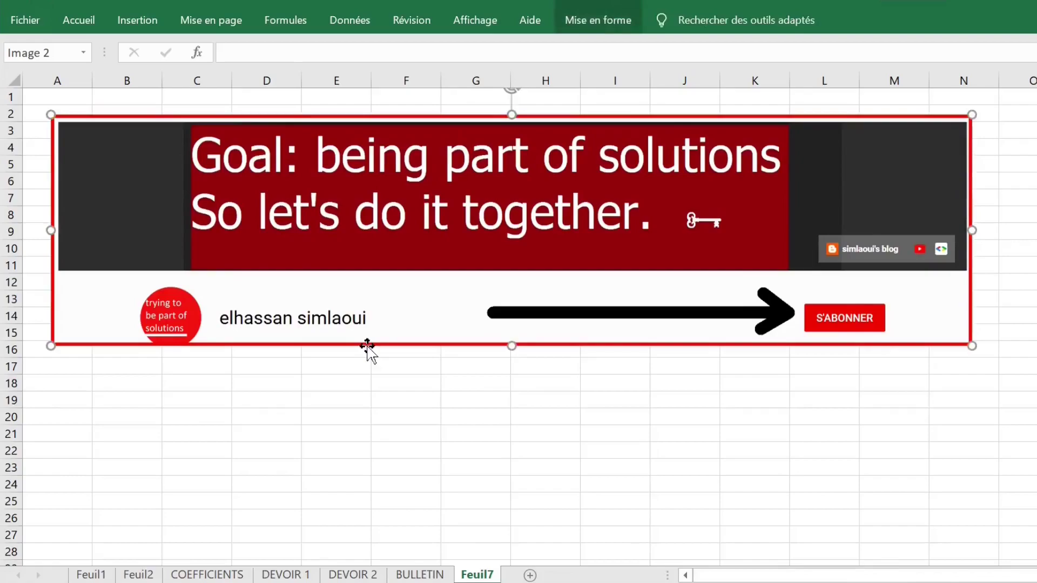
left_click(409, 433)
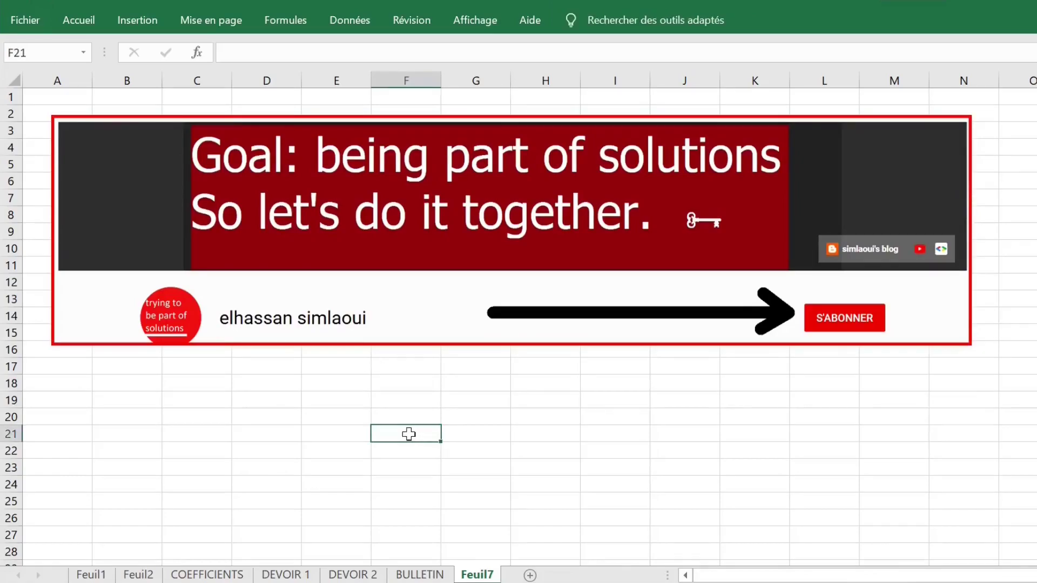